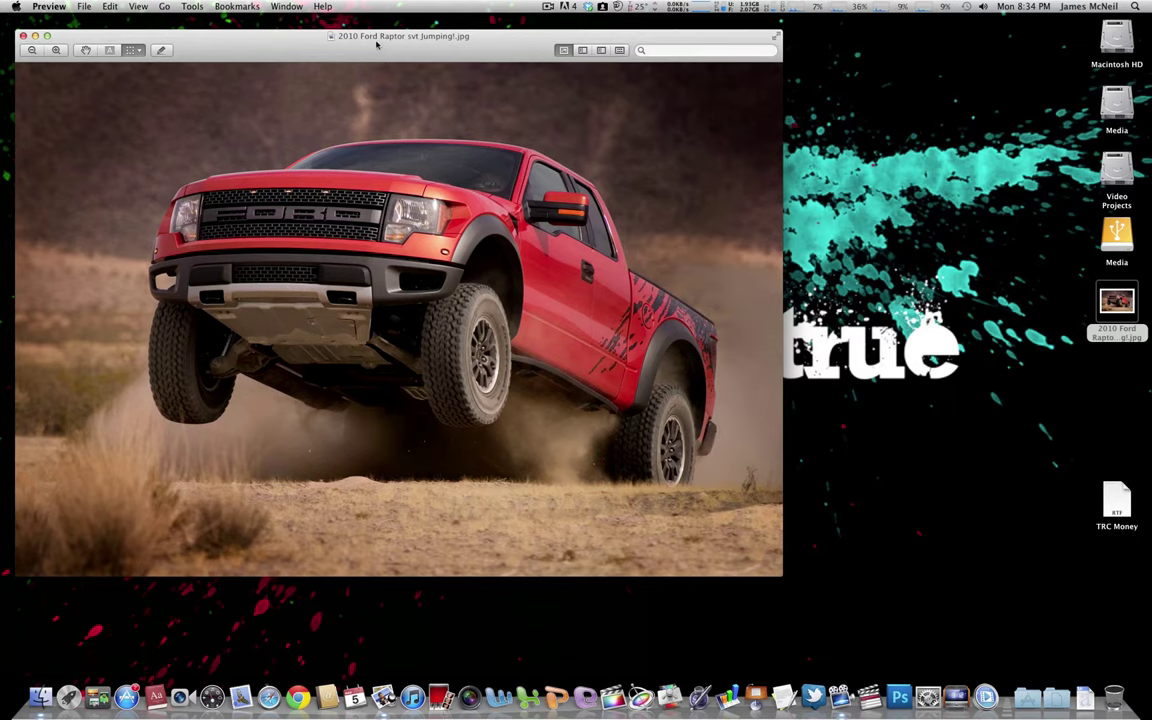
Step: Place the Raptor photo and the finished example side by side, then close both Preview windows
{"action": "left_click_drag", "start_coordinate": [376, 45], "coordinate": [517, 29]}
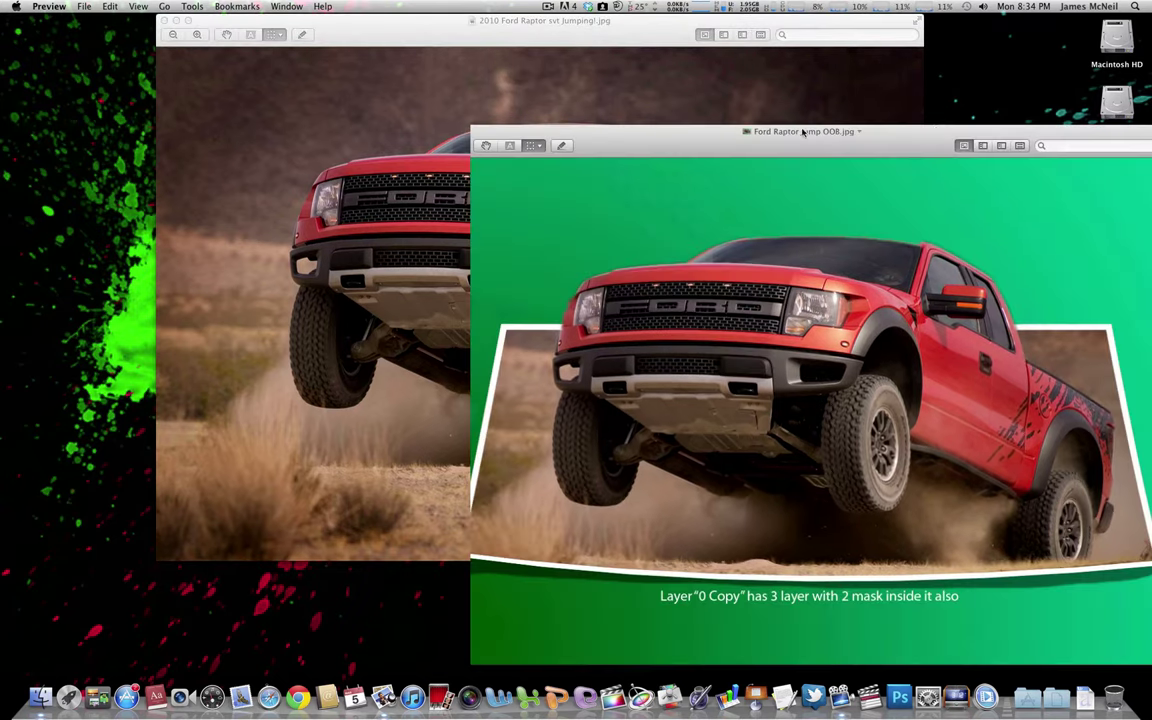
{"action": "left_click_drag", "start_coordinate": [902, 132], "coordinate": [591, 38]}
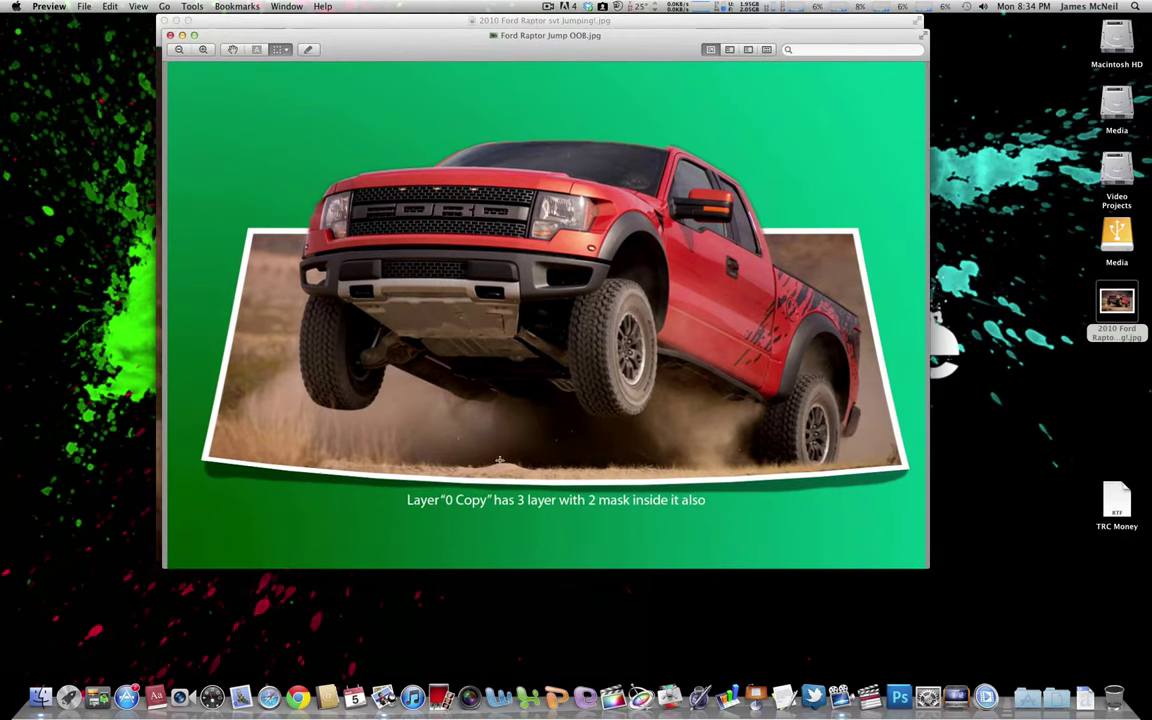
{"action": "left_click", "coordinate": [170, 36]}
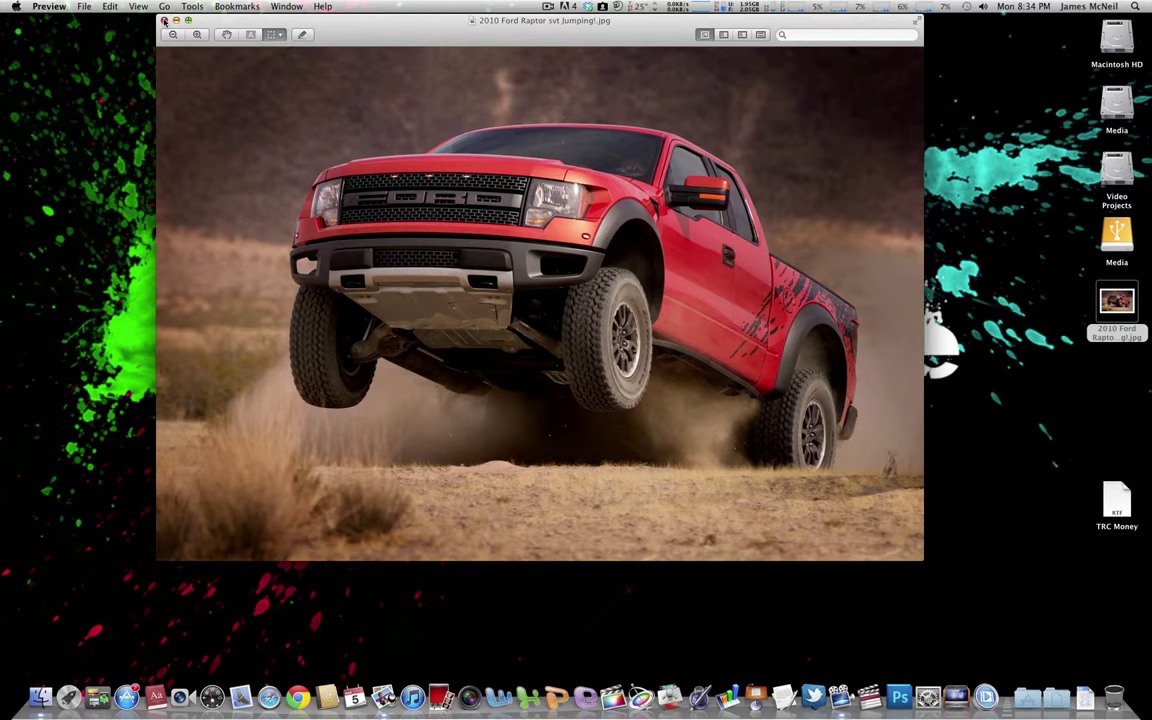
{"action": "left_click", "coordinate": [164, 20]}
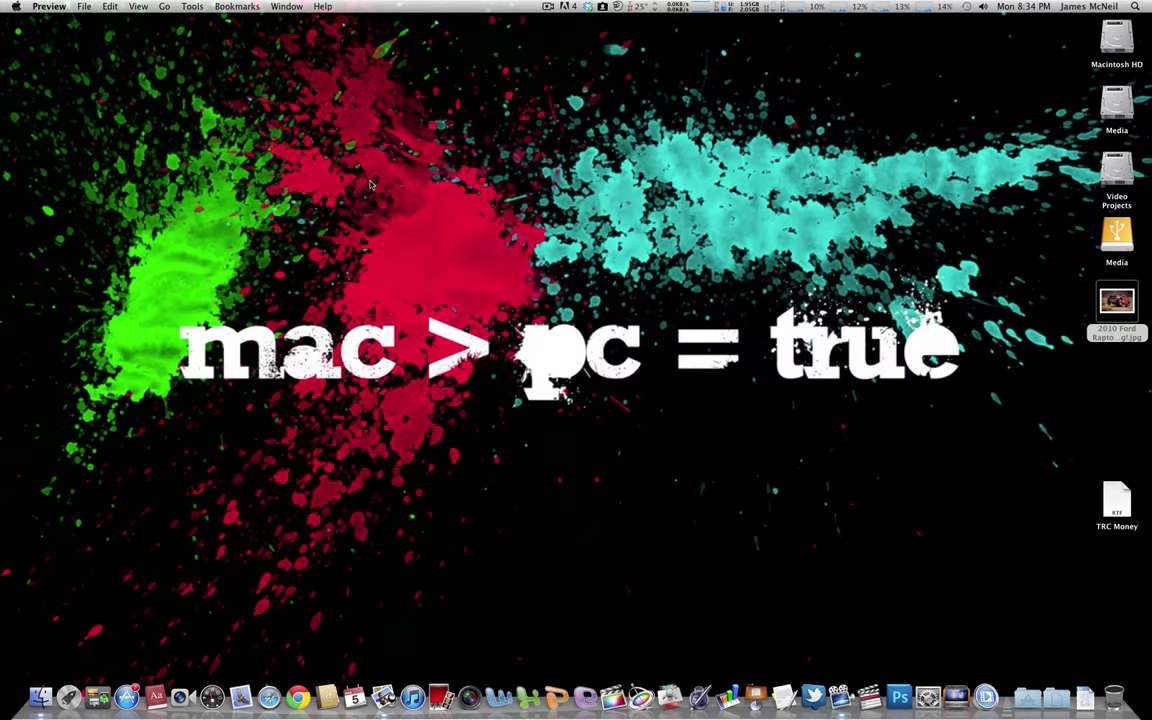
Step: Launch Photoshop and open 2010 Ford Raptor svt Jumping!.jpg from the Desktop
{"action": "left_click", "coordinate": [899, 697]}
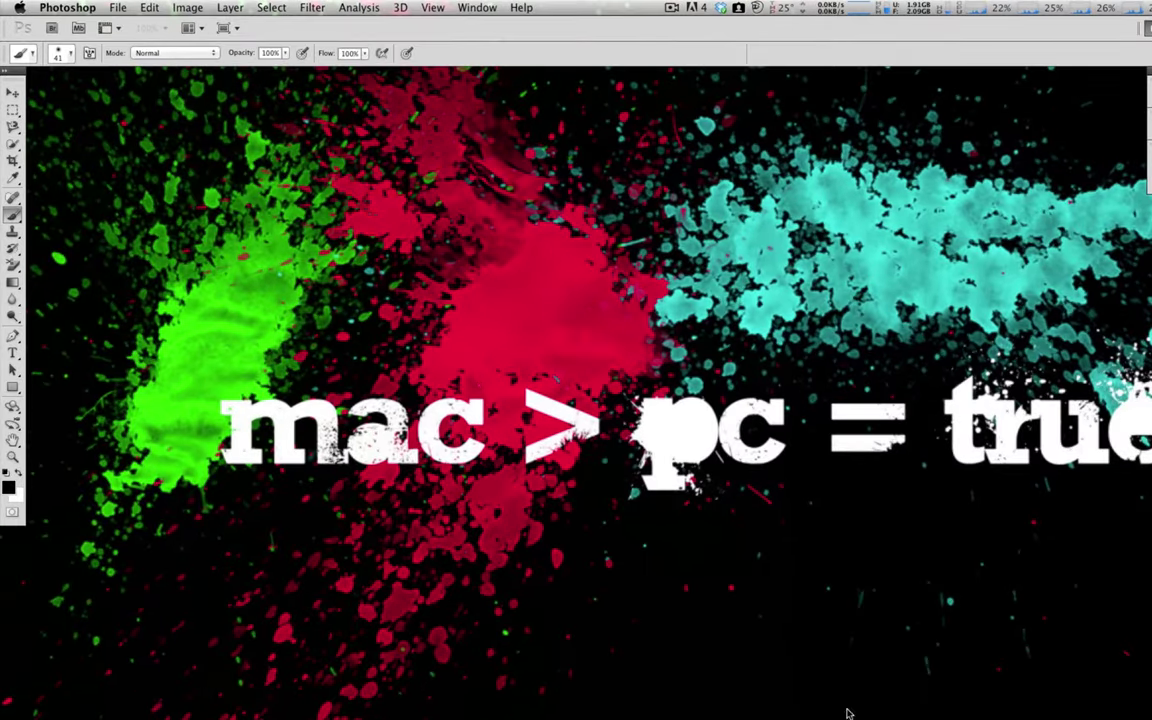
{"action": "left_click", "coordinate": [127, 10]}
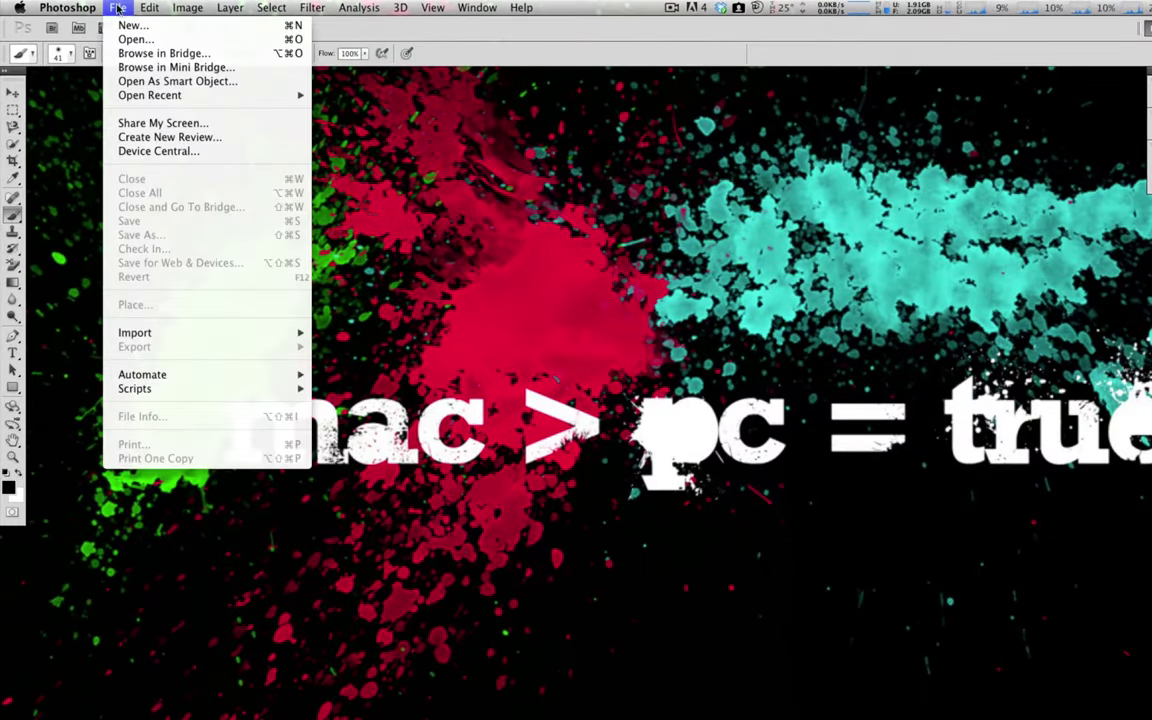
{"action": "left_click", "coordinate": [120, 38]}
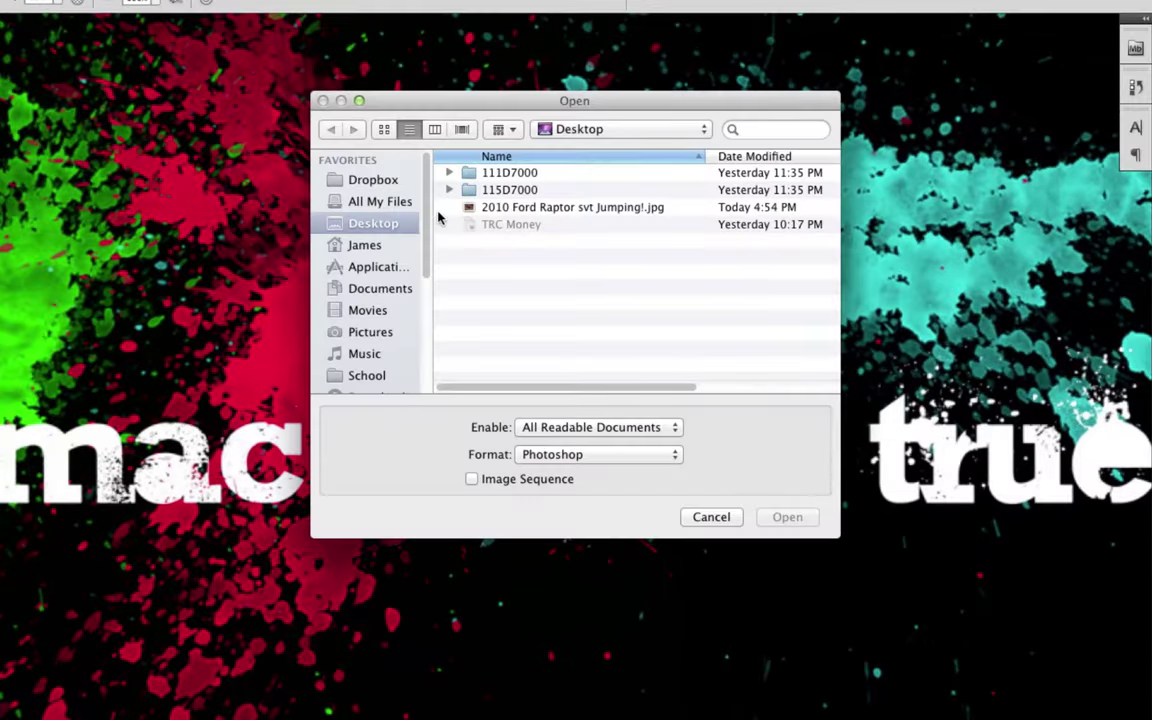
{"action": "left_click", "coordinate": [537, 210]}
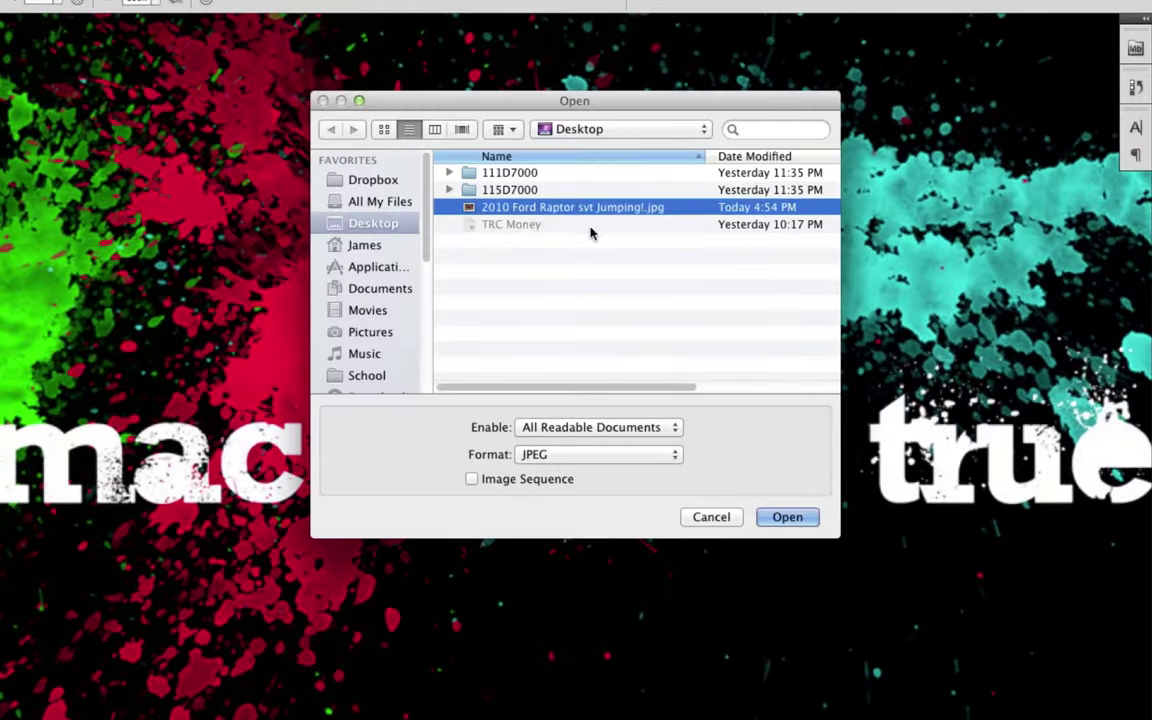
{"action": "left_click", "coordinate": [793, 519]}
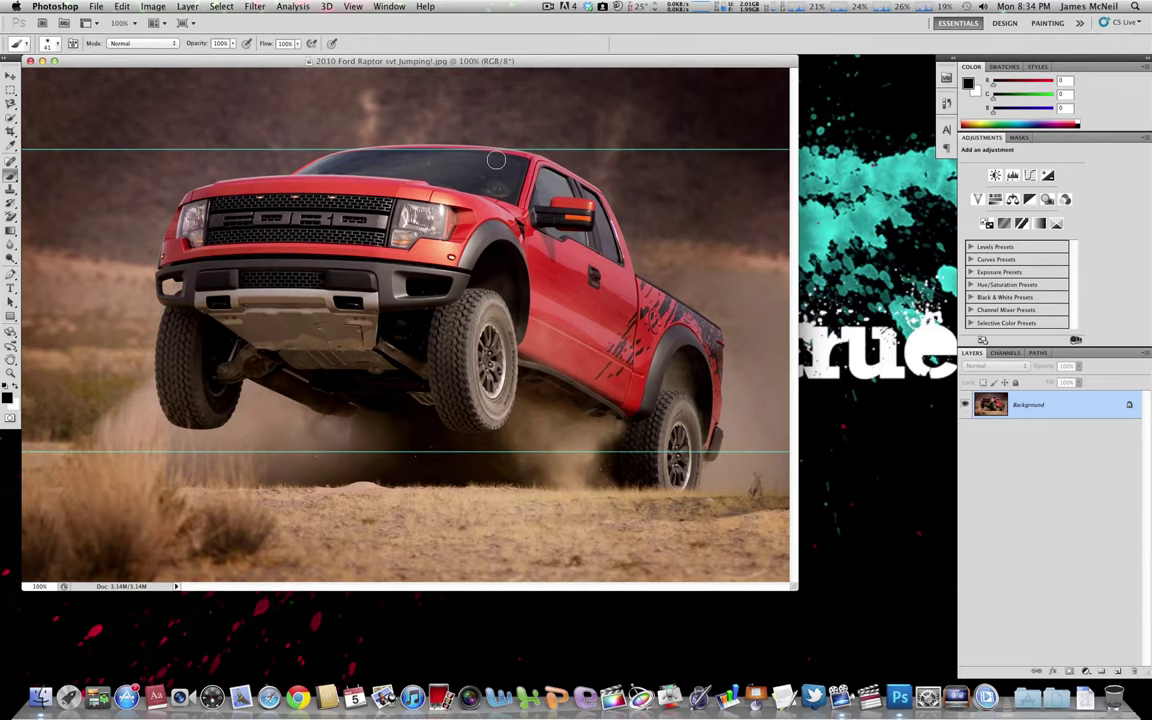
Step: Drag the upper and lower guides off the truck photo with the Move tool
{"action": "left_click_drag", "start_coordinate": [439, 62], "coordinate": [540, 63]}
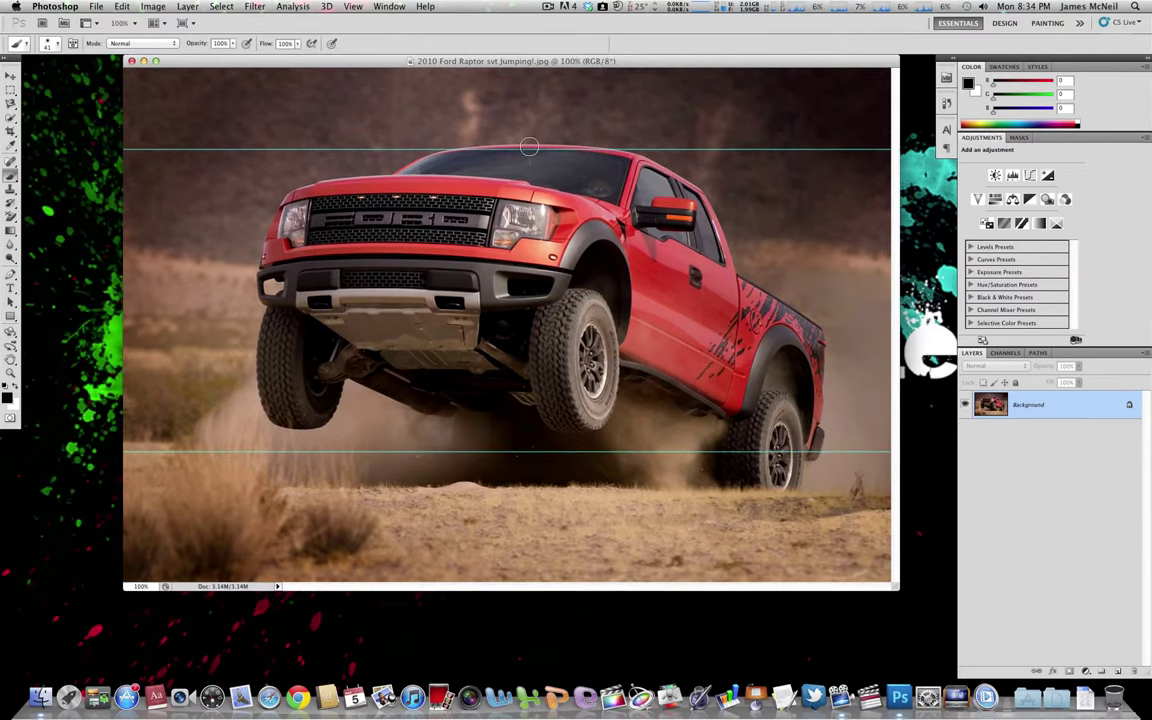
{"action": "left_click", "coordinate": [10, 75]}
{"action": "left_click_drag", "start_coordinate": [375, 150], "coordinate": [385, 60]}
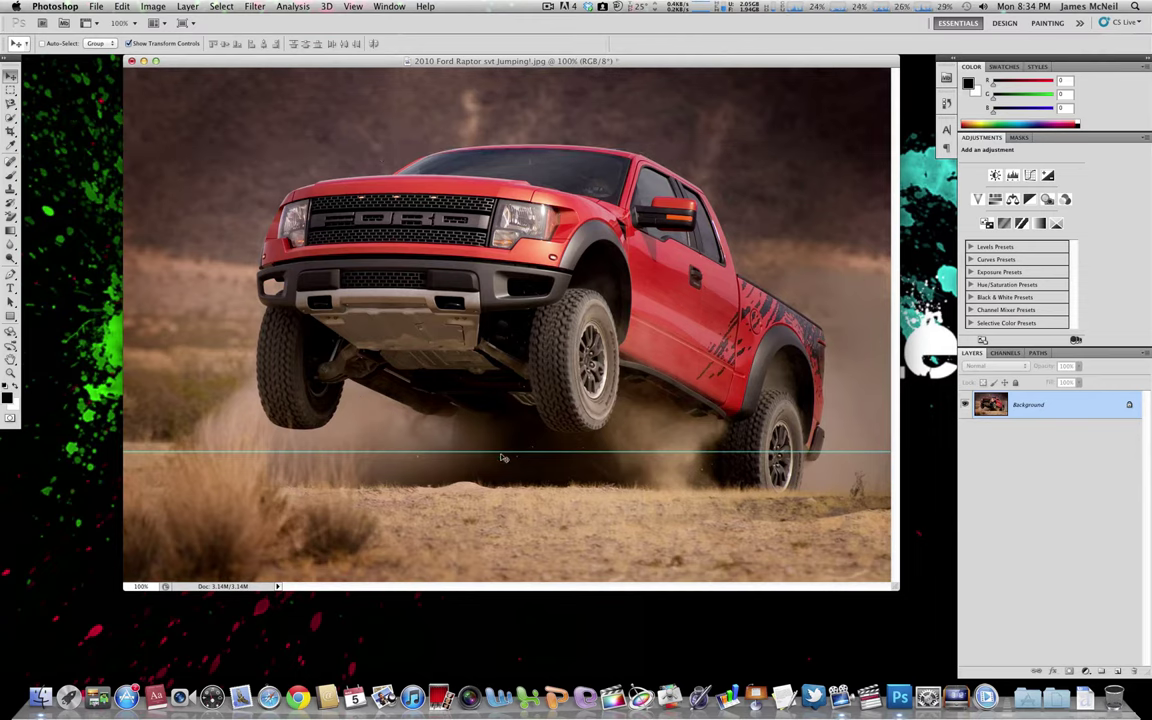
{"action": "left_click_drag", "start_coordinate": [517, 582], "coordinate": [522, 597]}
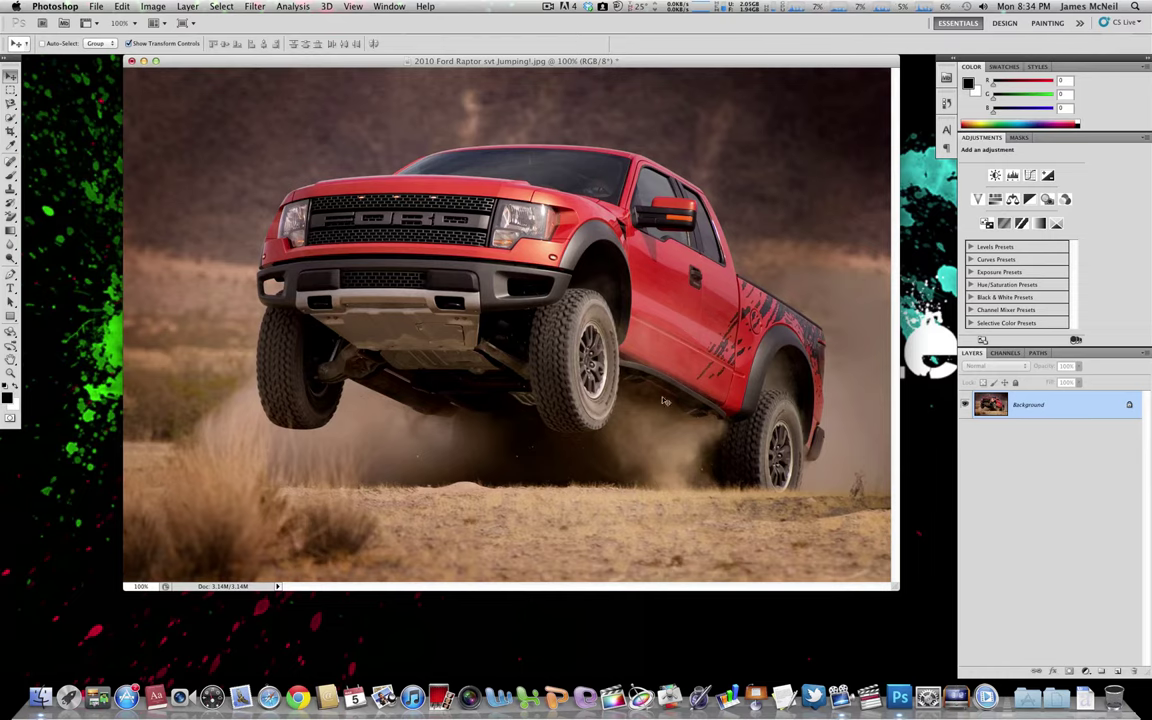
Step: Unlock the Background layer into a regular Layer 0 and close the extra window
{"action": "left_click_drag", "start_coordinate": [395, 68], "coordinate": [389, 66]}
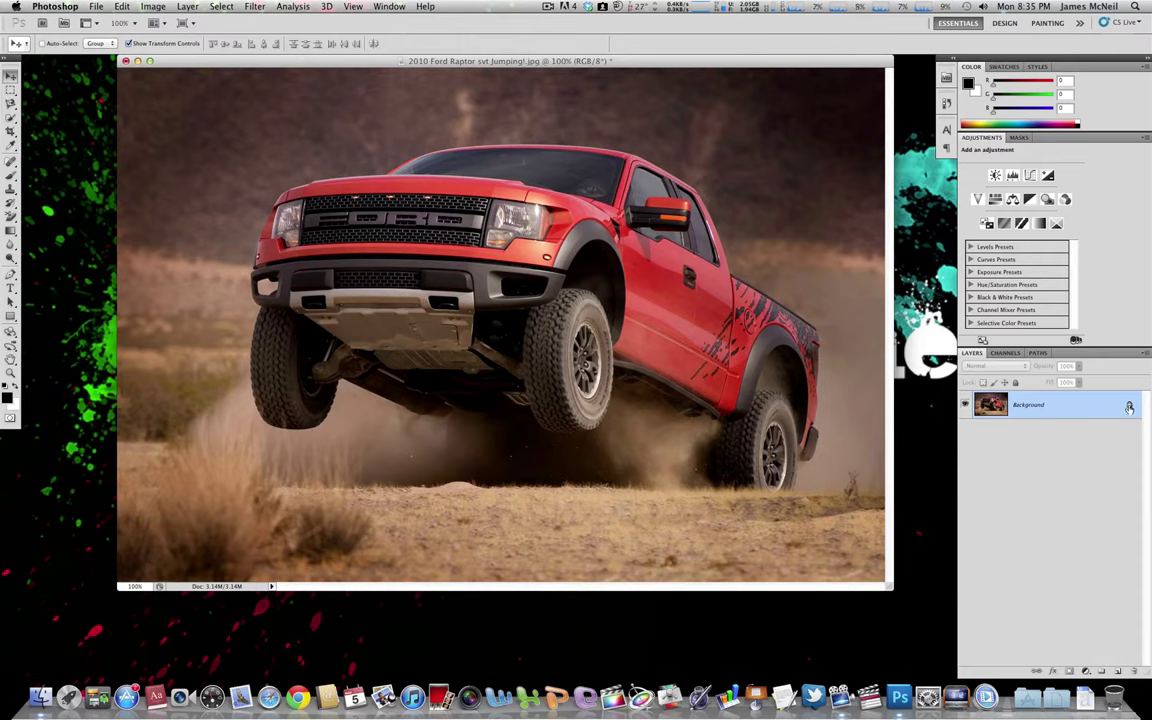
{"action": "left_click_drag", "start_coordinate": [1130, 406], "coordinate": [1133, 673]}
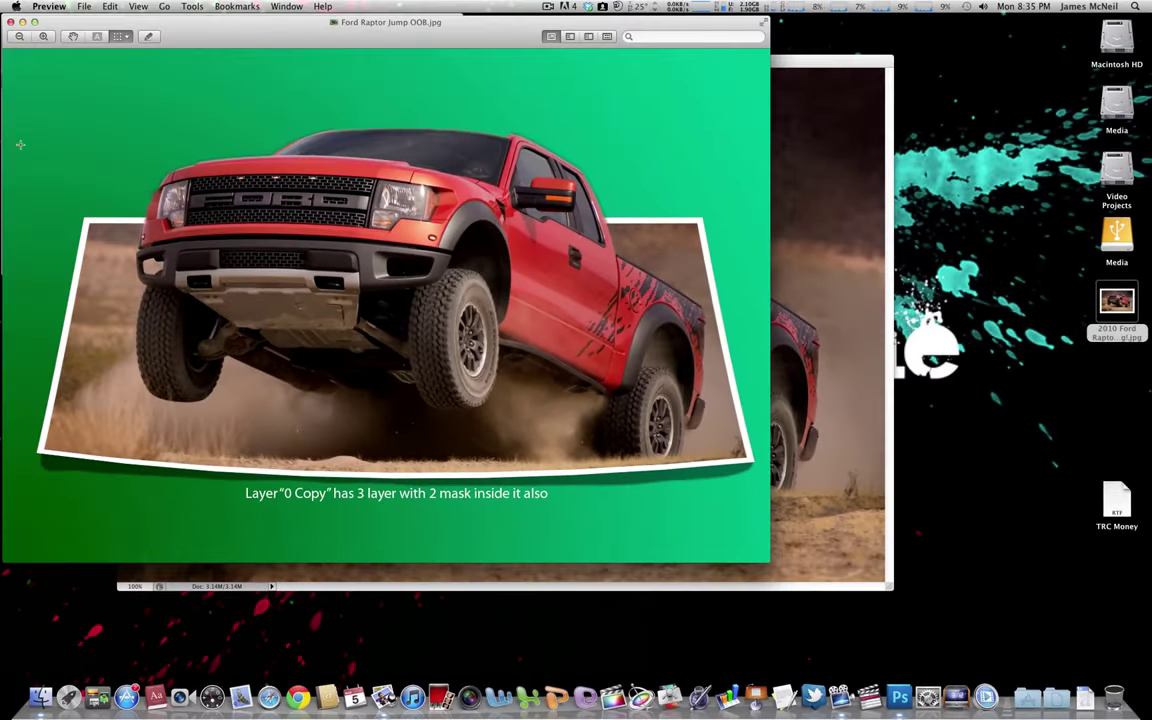
{"action": "left_click", "coordinate": [10, 21]}
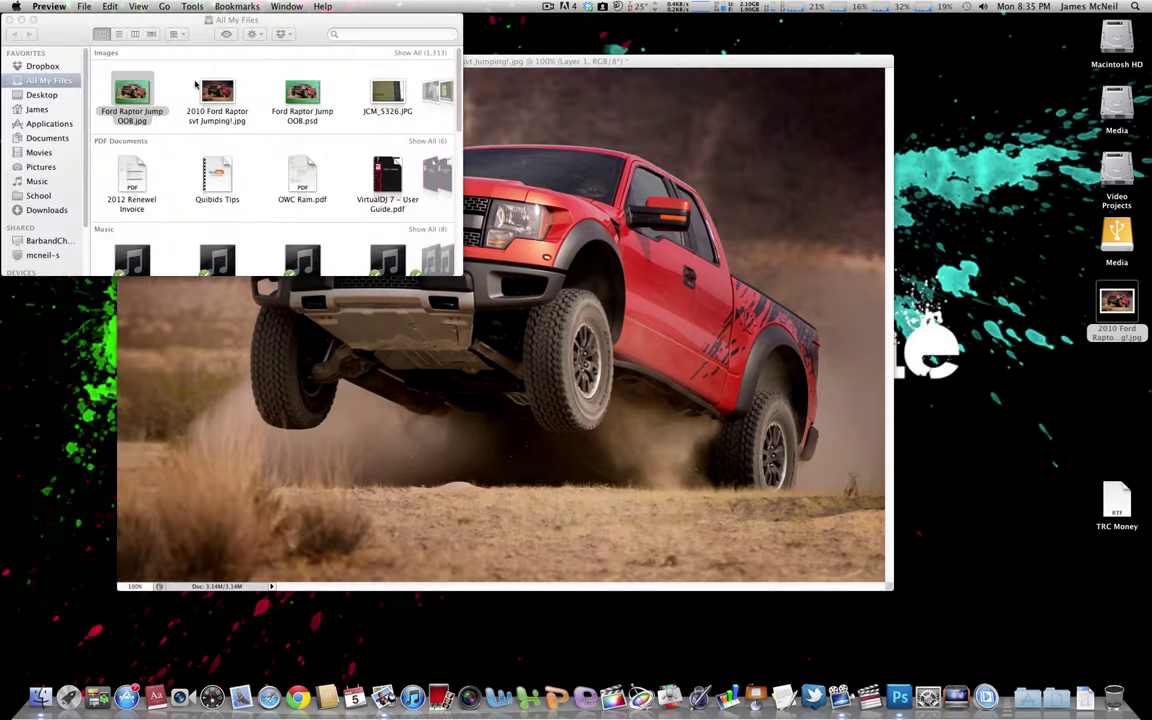
Step: Return to Photoshop and hide the truck photo layer so the canvas shows transparent
{"action": "left_click", "coordinate": [10, 20]}
{"action": "left_click", "coordinate": [473, 66]}
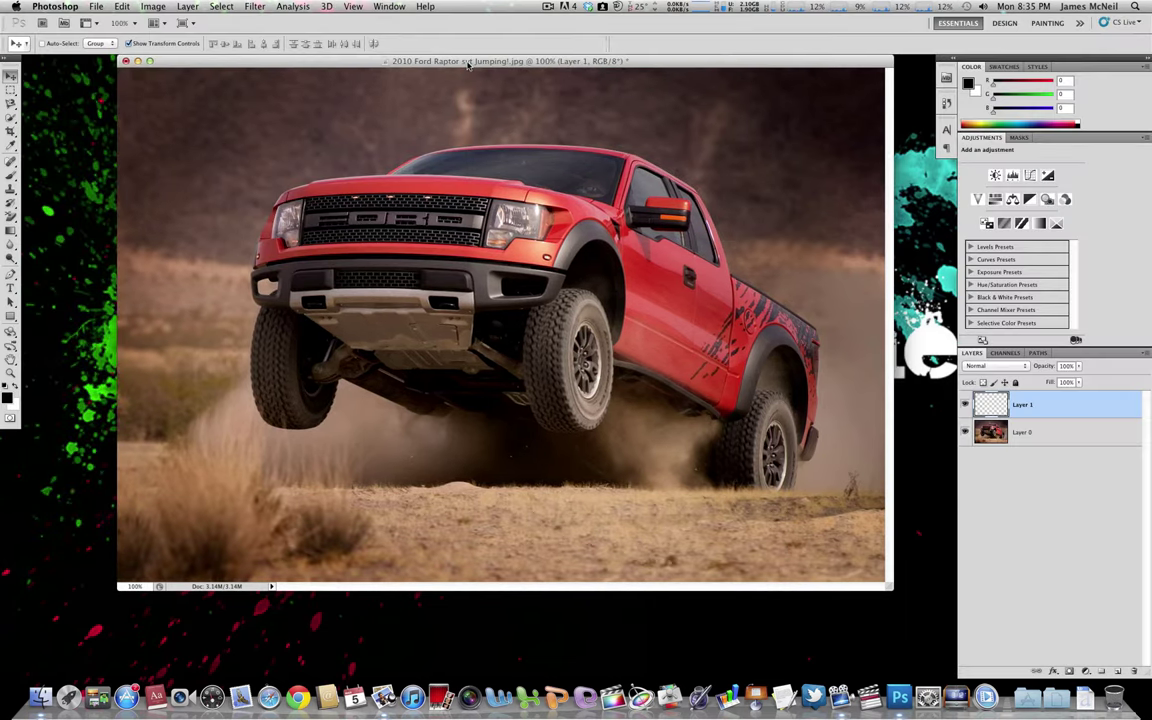
{"action": "left_click_drag", "start_coordinate": [473, 66], "coordinate": [474, 64]}
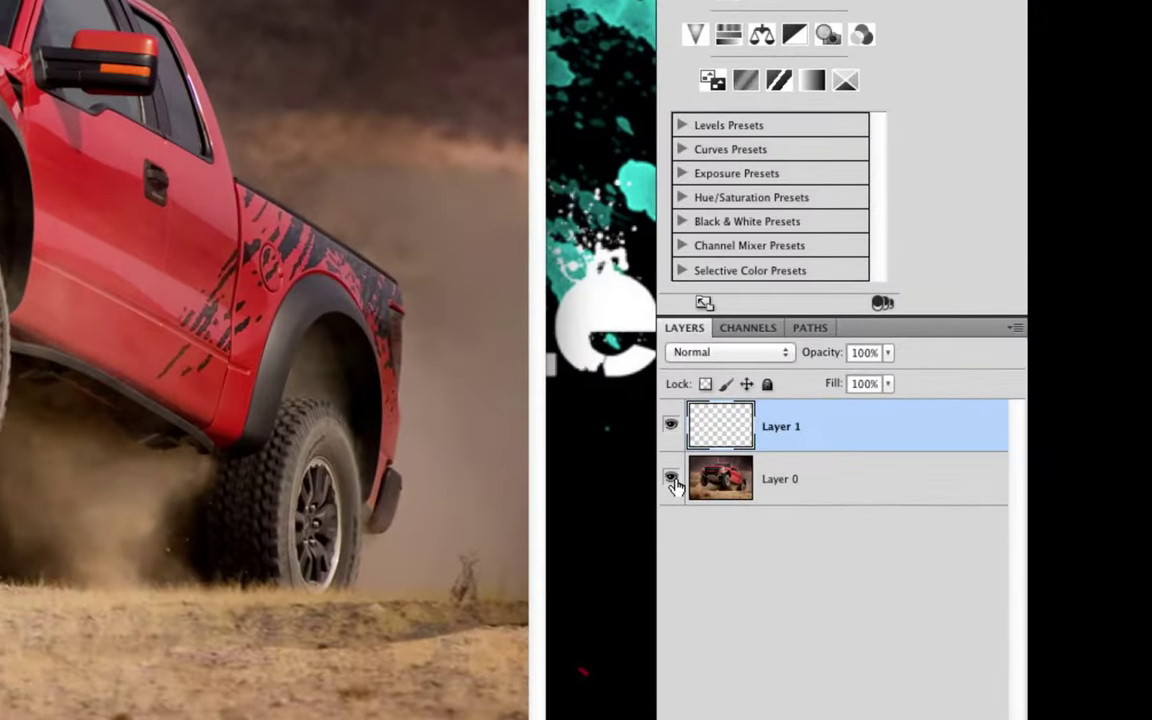
{"action": "left_click", "coordinate": [698, 478]}
{"action": "left_click", "coordinate": [671, 482]}
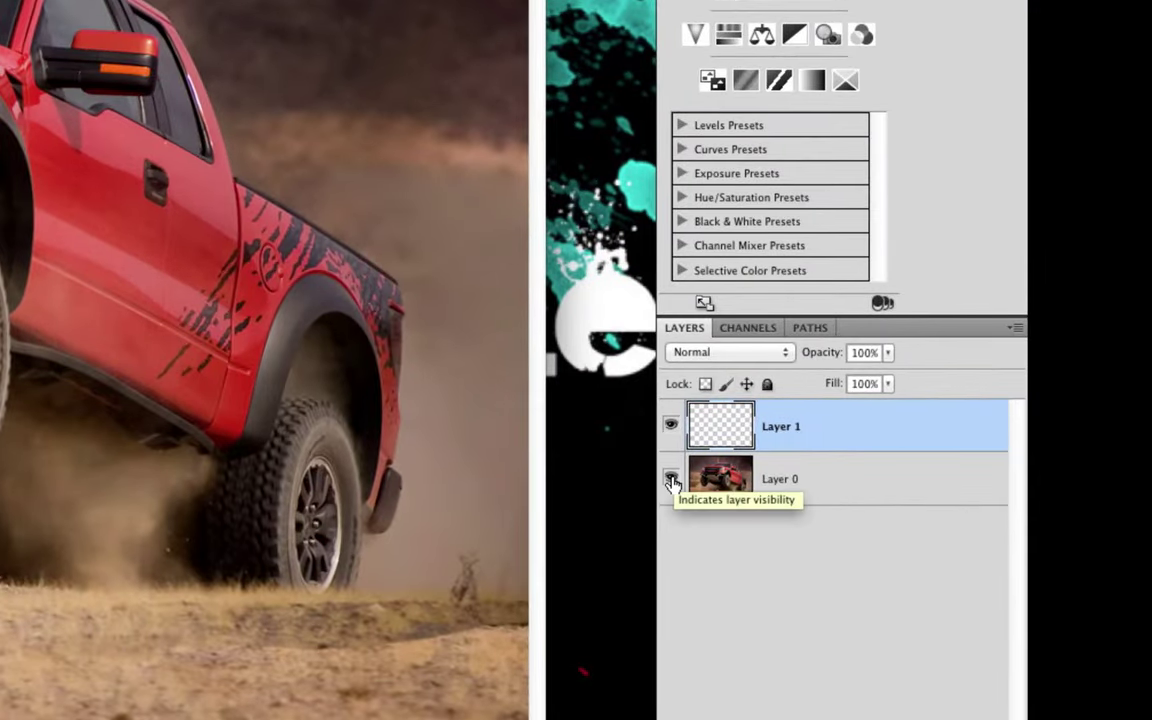
{"action": "left_click", "coordinate": [675, 485]}
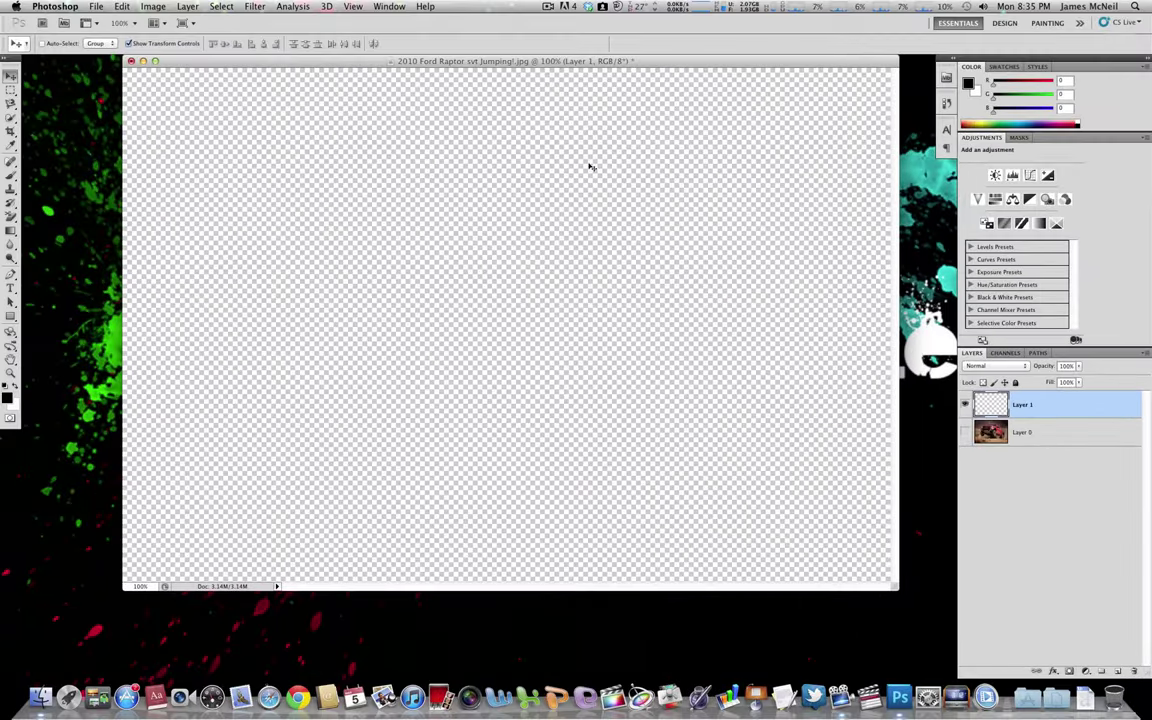
Step: Set the foreground colour to a mid green (#44744d) in the Color Picker
{"action": "left_click", "coordinate": [8, 397]}
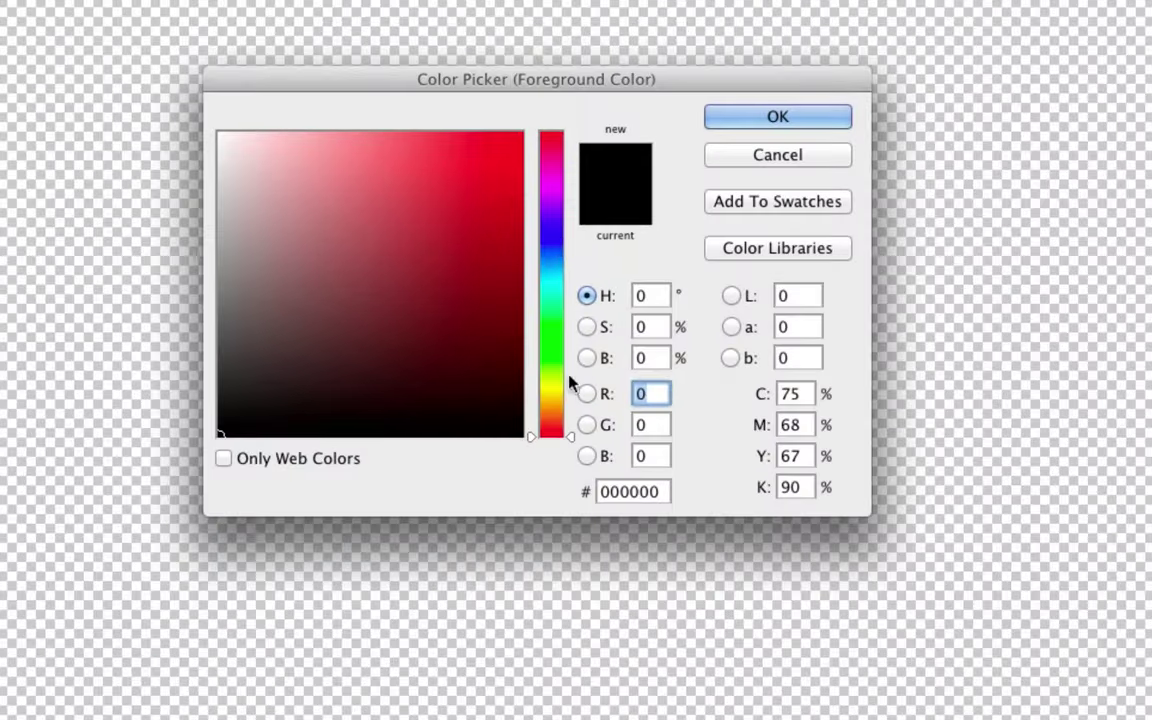
{"action": "left_click_drag", "start_coordinate": [530, 435], "coordinate": [545, 326]}
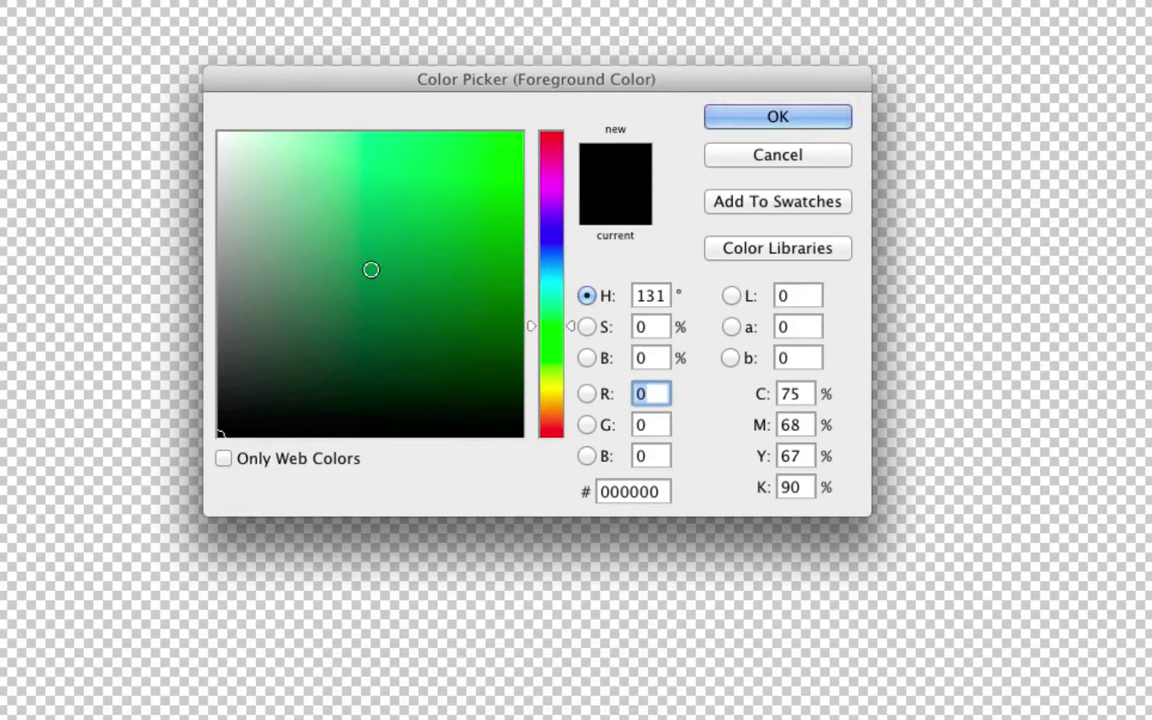
{"action": "left_click_drag", "start_coordinate": [370, 267], "coordinate": [345, 298]}
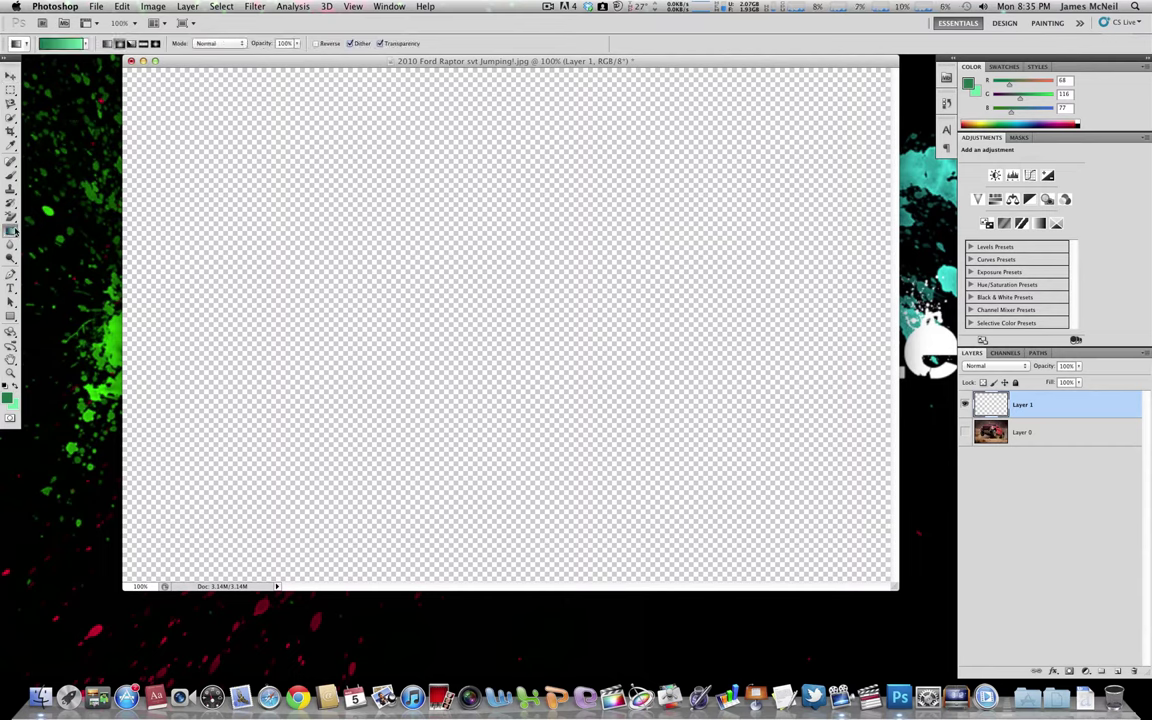
Step: Fill Layer 1 with a dark-to-light green gradient from bottom-left to top-right
{"action": "left_click_drag", "start_coordinate": [10, 231], "coordinate": [32, 236]}
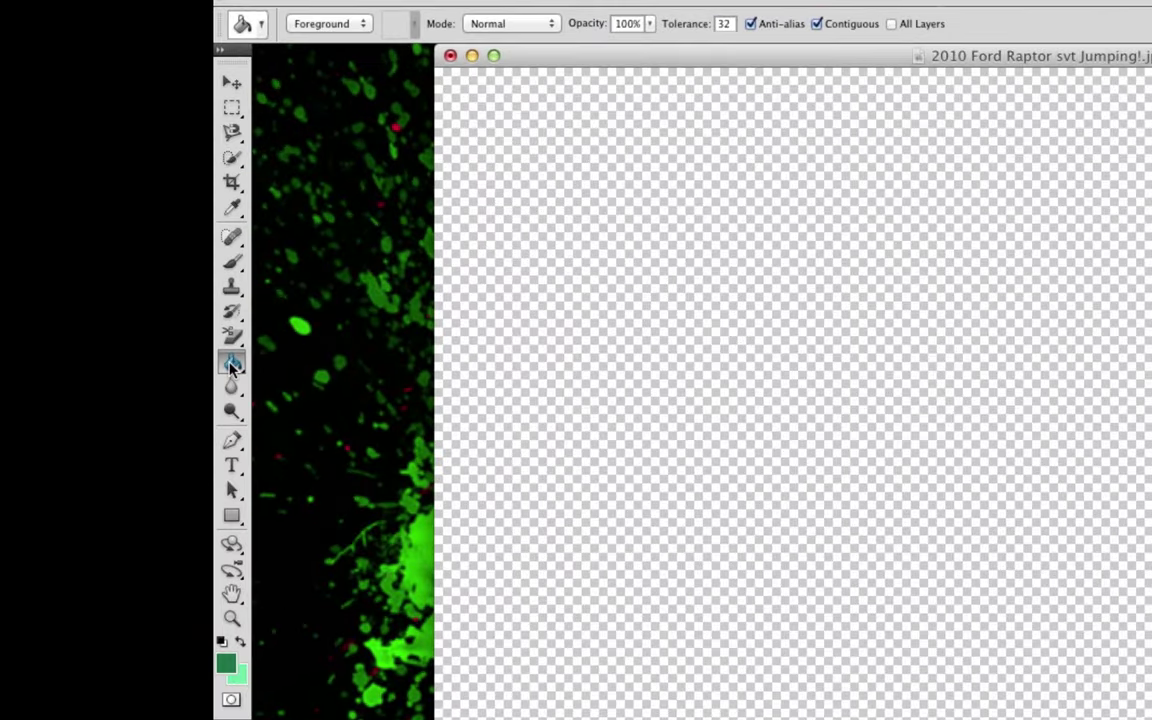
{"action": "left_click", "coordinate": [231, 366]}
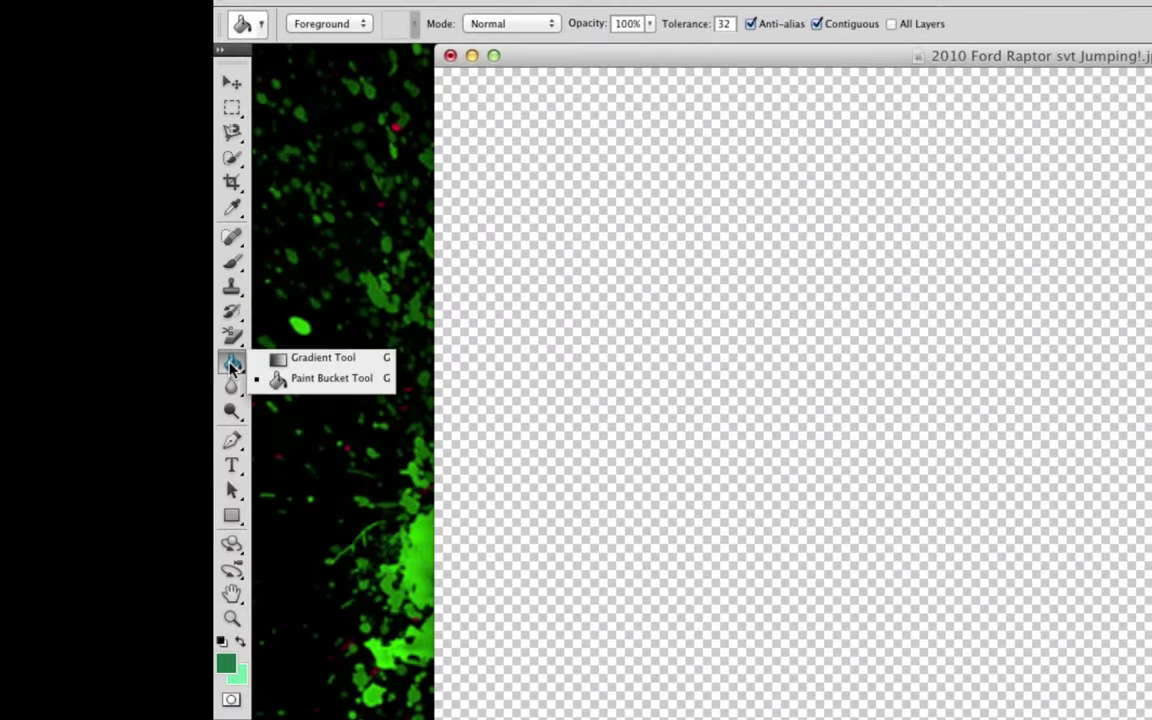
{"action": "left_click", "coordinate": [330, 360]}
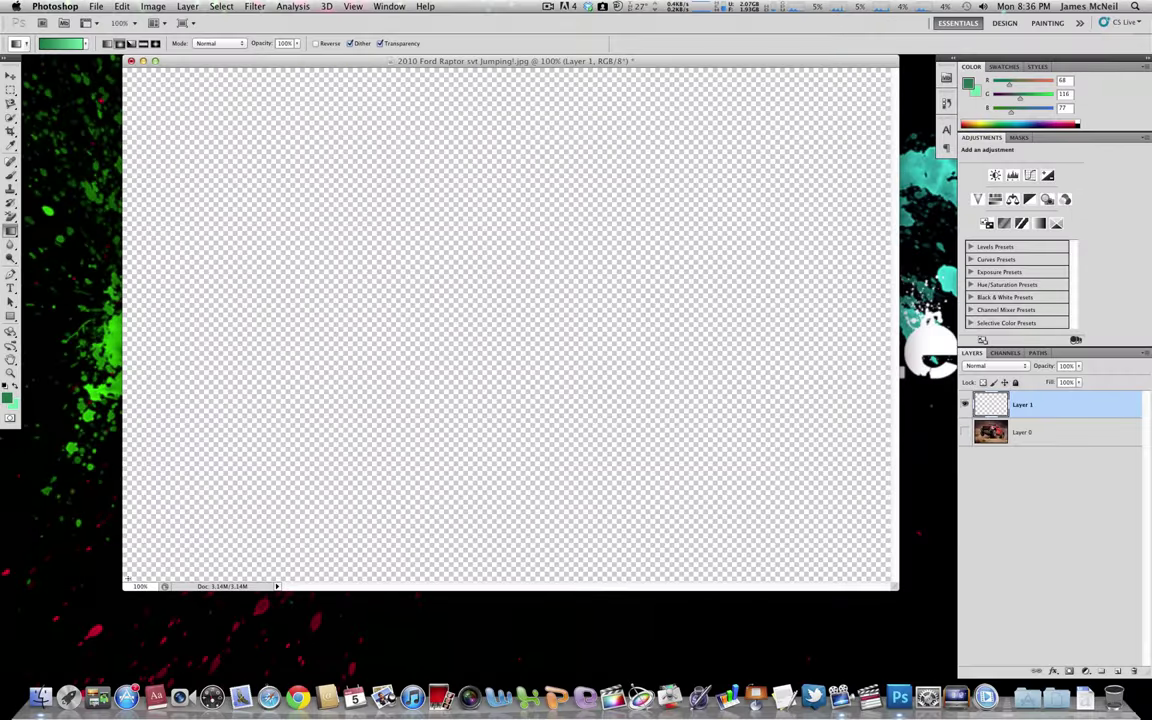
{"action": "left_click_drag", "start_coordinate": [153, 562], "coordinate": [796, 72]}
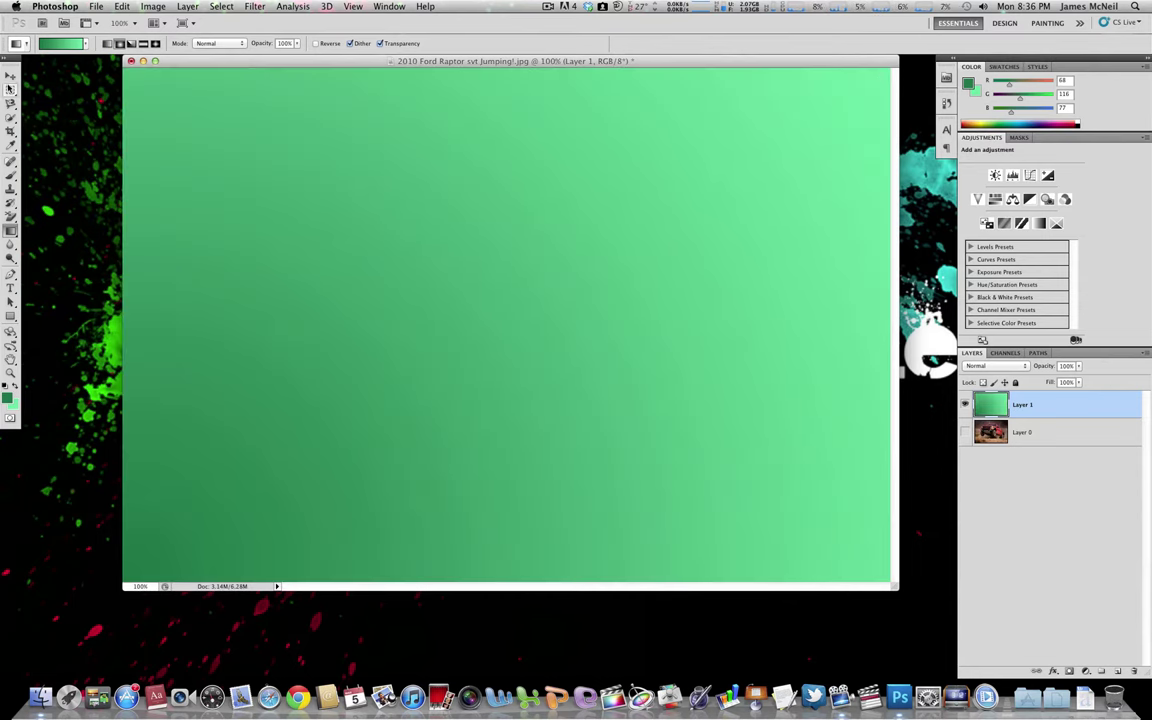
{"action": "left_click", "coordinate": [10, 76]}
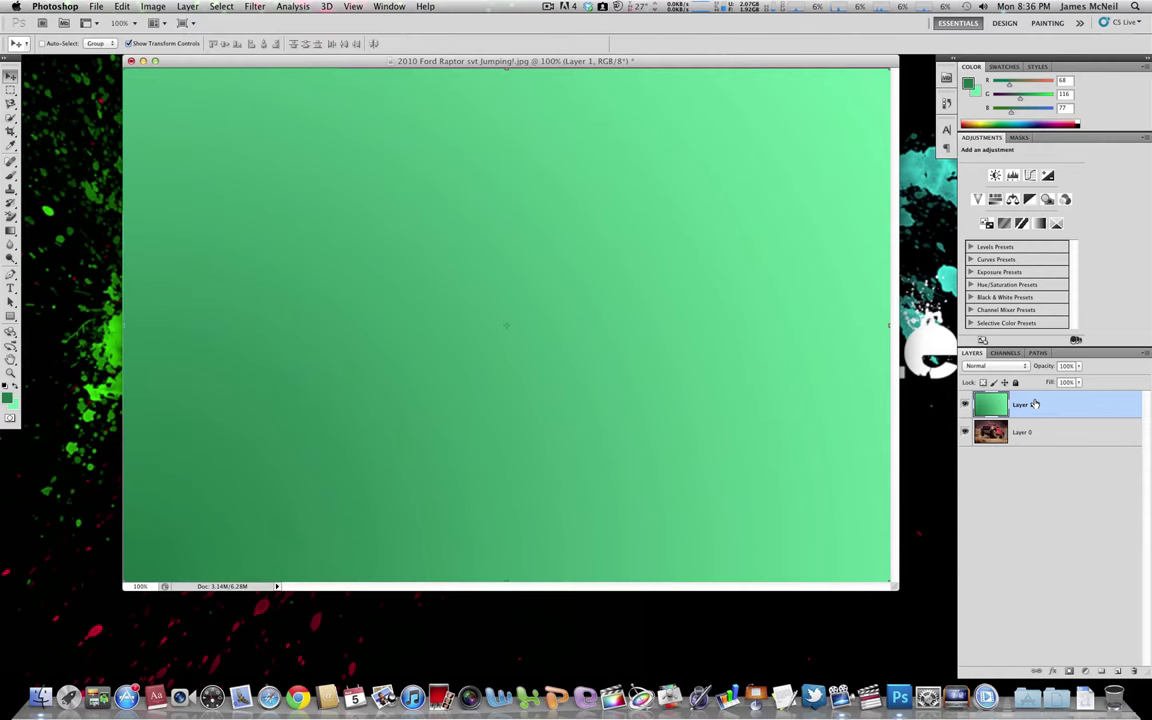
Step: Move Layer 1 below Layer 0 and marquee a wide band across the lower truck photo
{"action": "left_click_drag", "start_coordinate": [1034, 404], "coordinate": [1022, 446]}
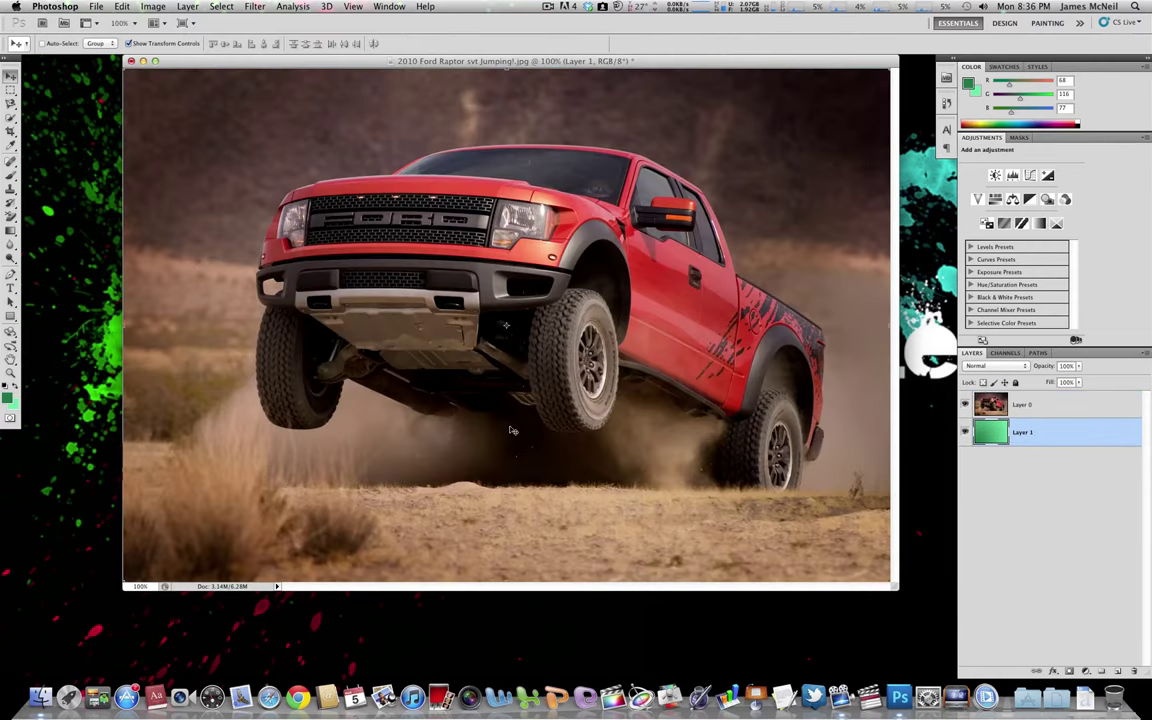
{"action": "left_click", "coordinate": [11, 90]}
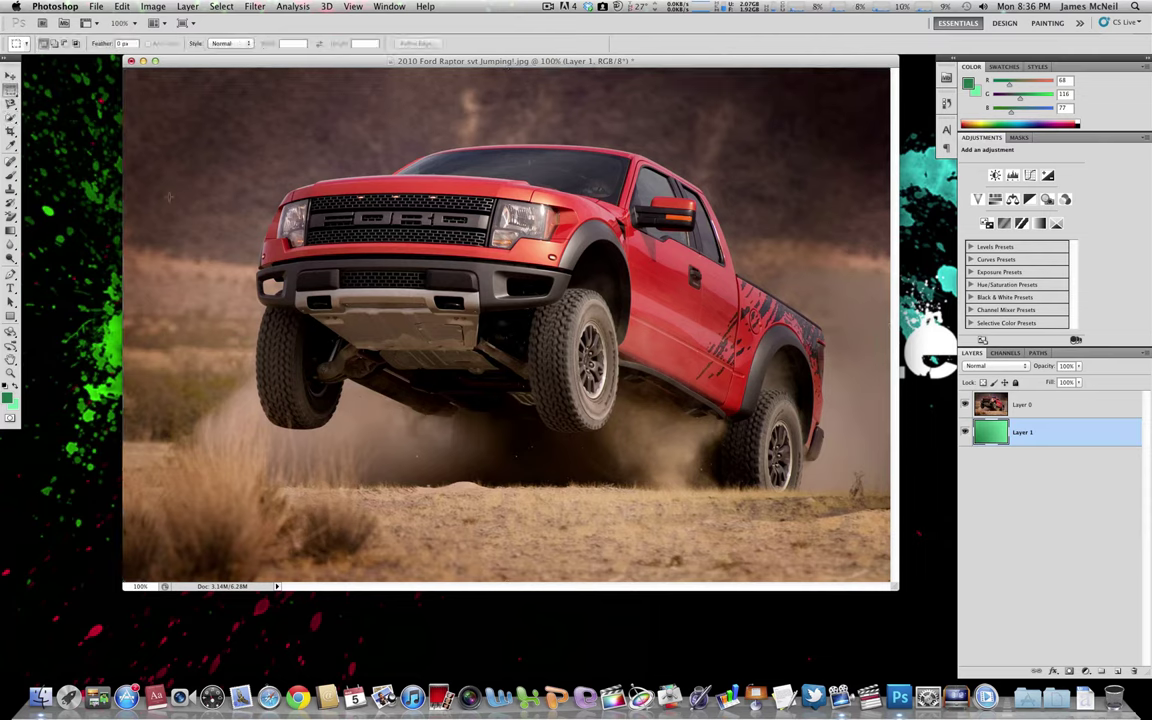
{"action": "left_click_drag", "start_coordinate": [172, 244], "coordinate": [860, 494]}
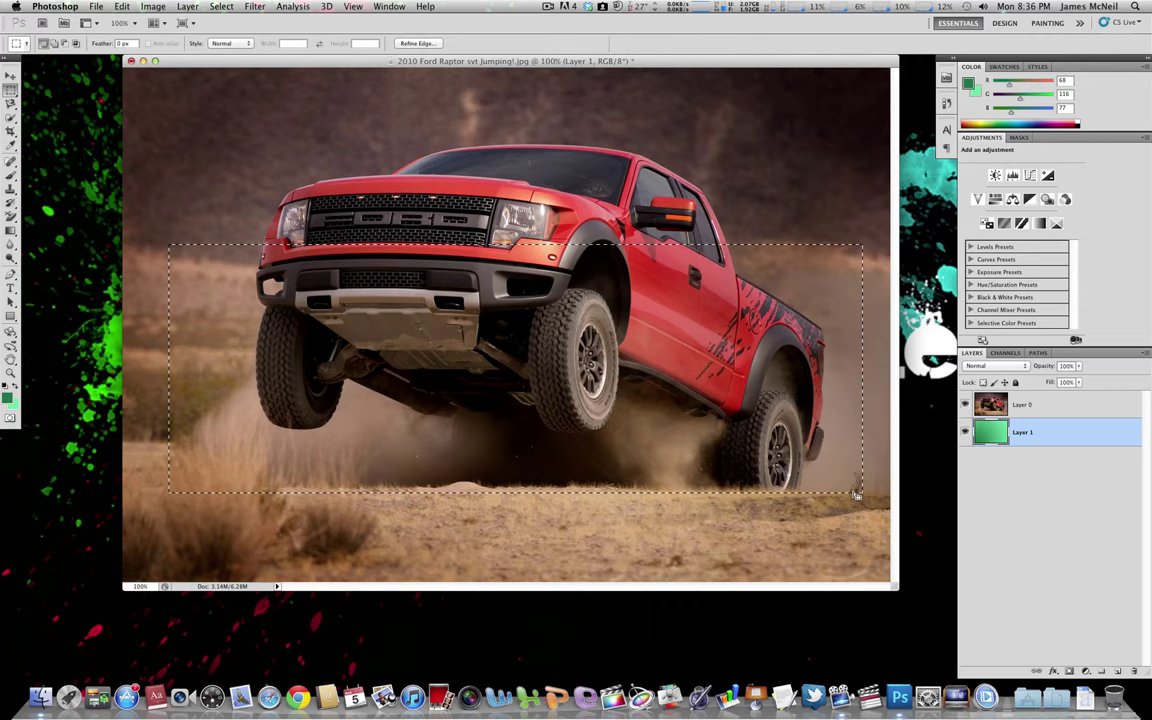
Step: Skew the marquee with Transform Selection into a trapezoid narrower at the top
{"action": "left_click", "coordinate": [121, 6]}
{"action": "mouse_move", "coordinate": [157, 7]}
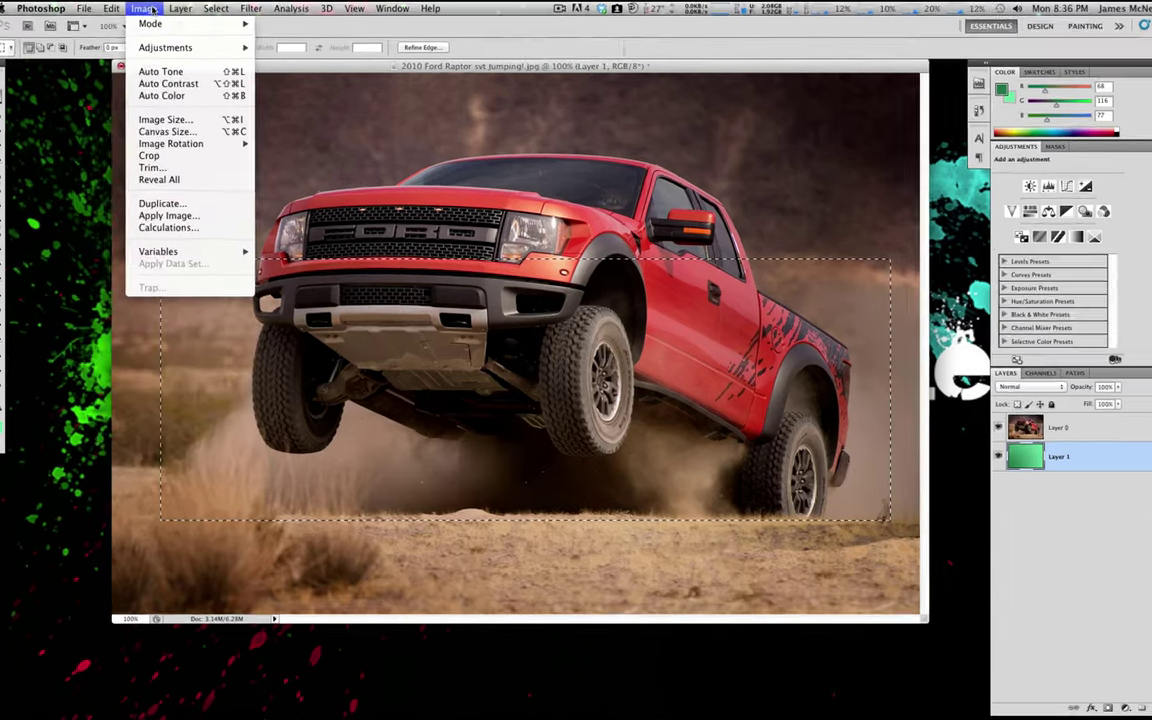
{"action": "mouse_move", "coordinate": [214, 7]}
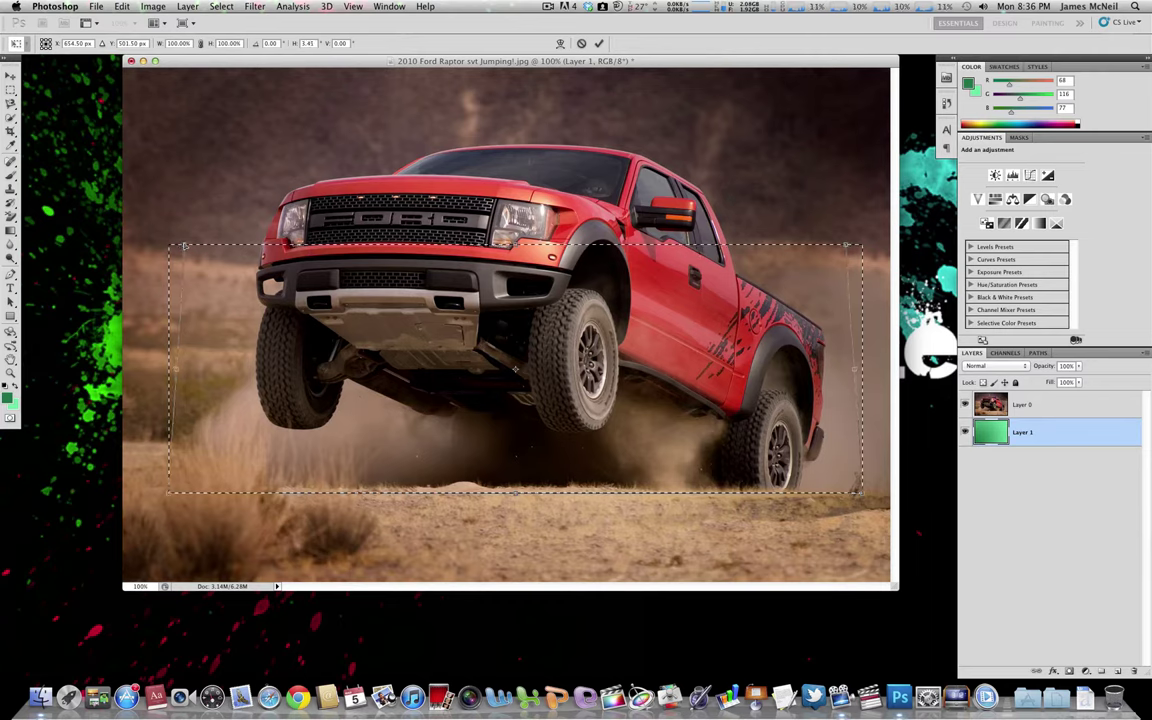
{"action": "left_click_drag", "start_coordinate": [187, 245], "coordinate": [204, 245]}
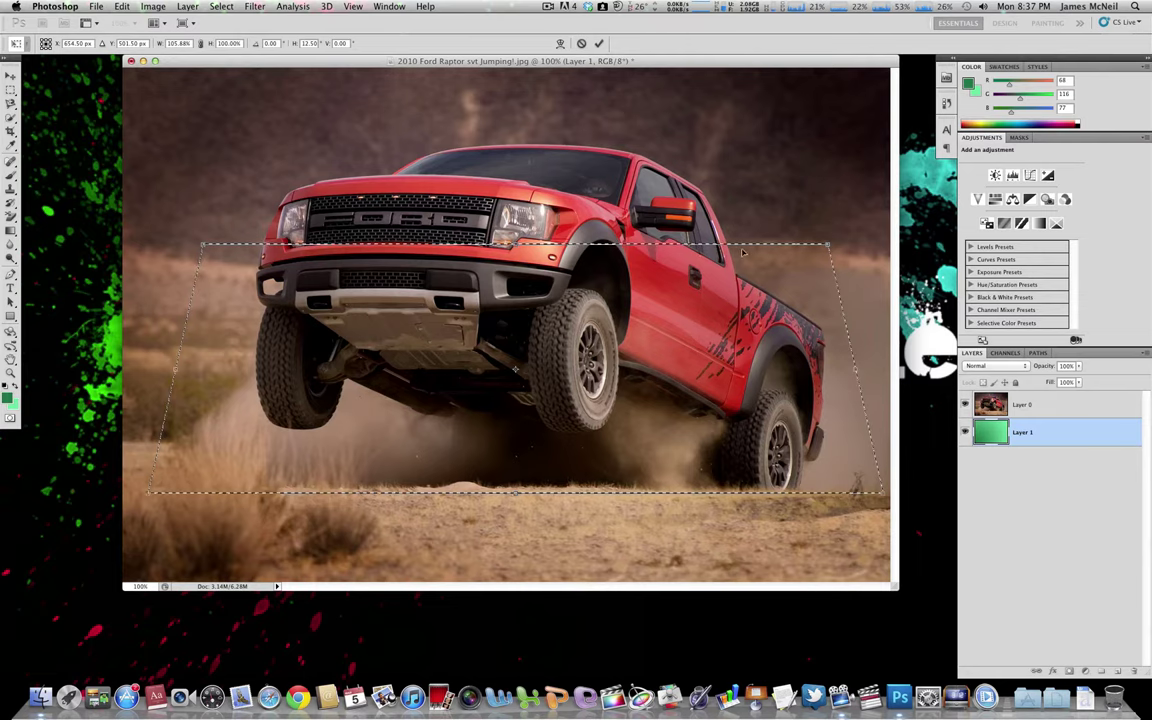
Step: Commit the trapezoid and add it as a layer mask on Layer 0
{"action": "key", "text": "Return"}
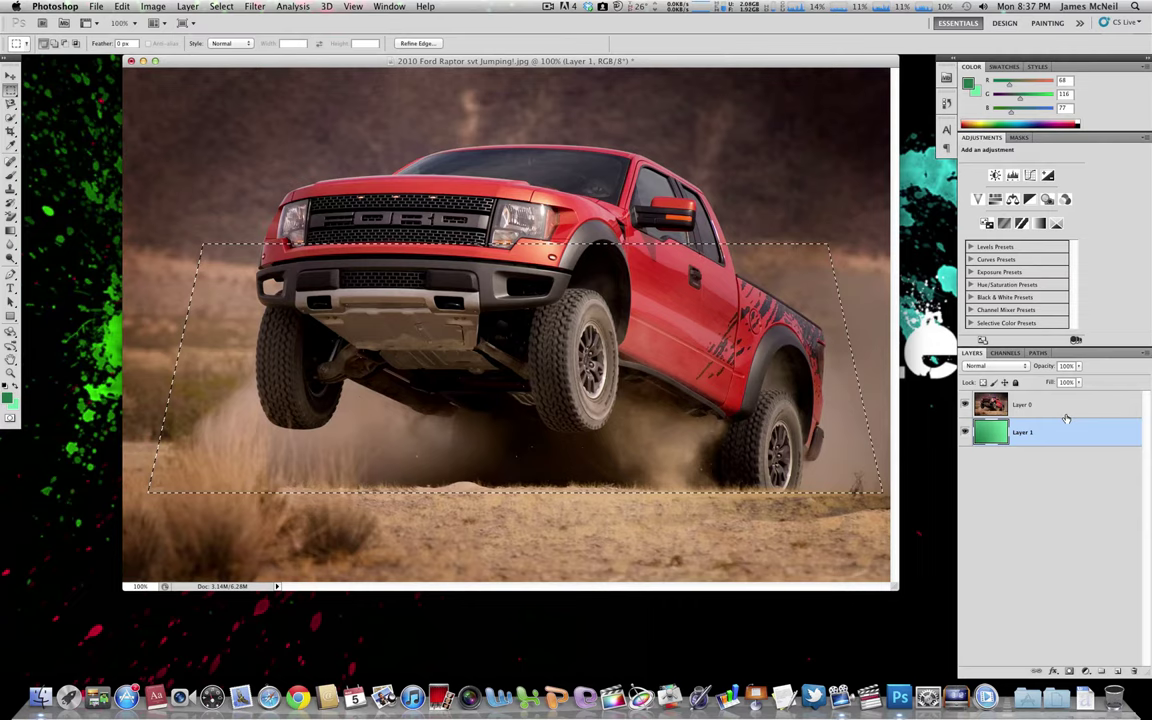
{"action": "left_click", "coordinate": [1003, 402]}
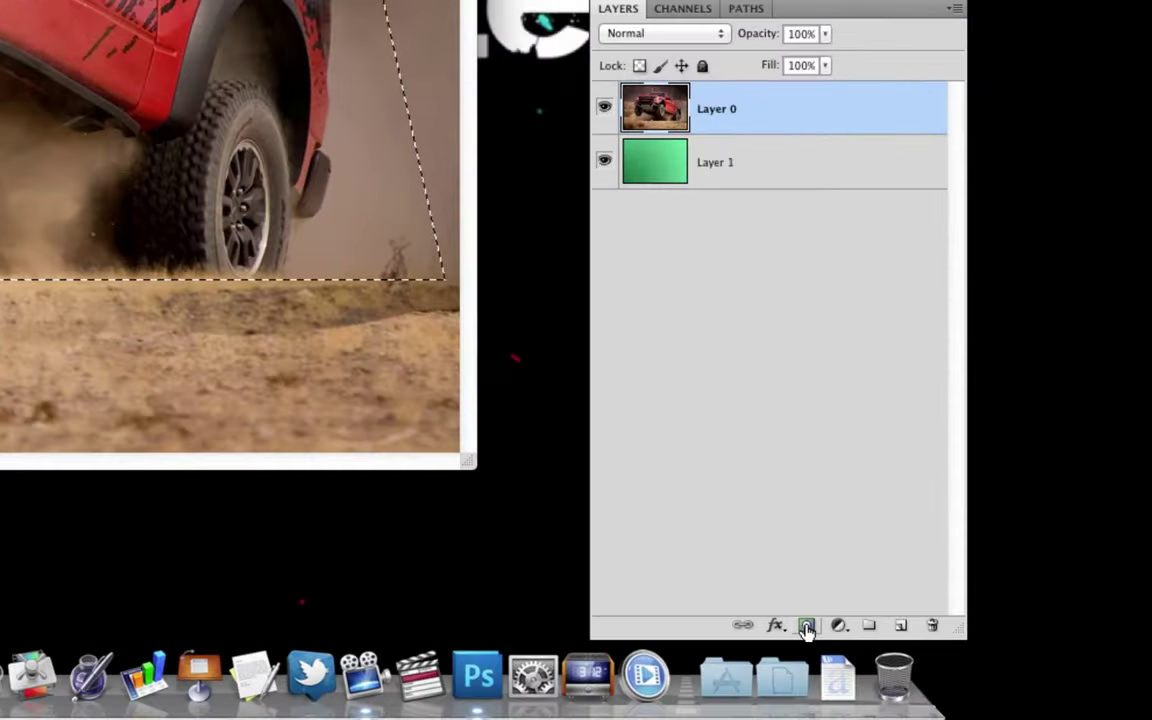
{"action": "left_click", "coordinate": [1069, 671]}
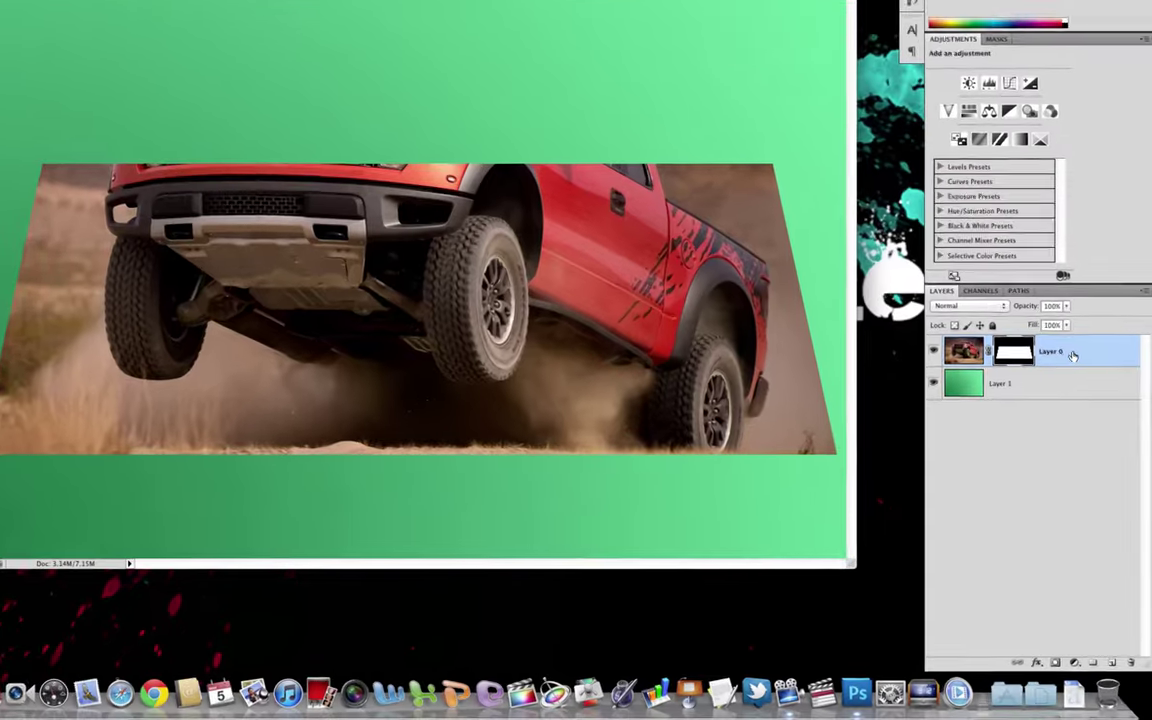
Step: Duplicate Layer 0 and delete the copy's layer mask to reveal the full photo
{"action": "right_click", "coordinate": [1086, 405]}
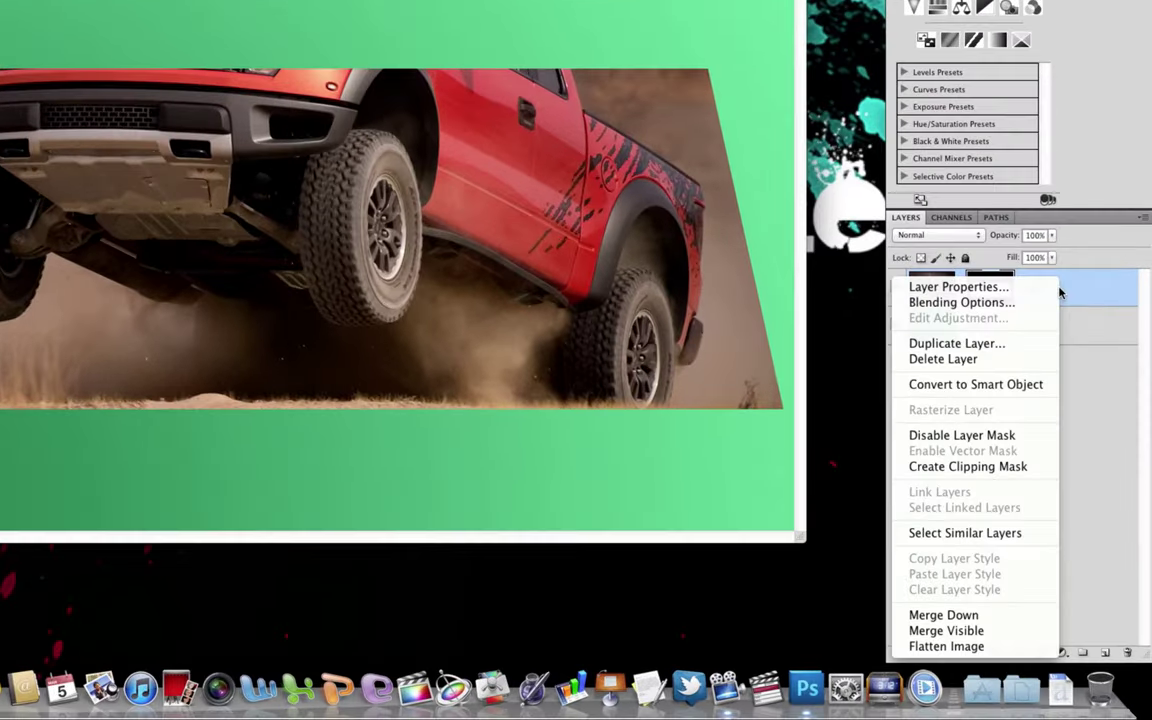
{"action": "left_click", "coordinate": [995, 345]}
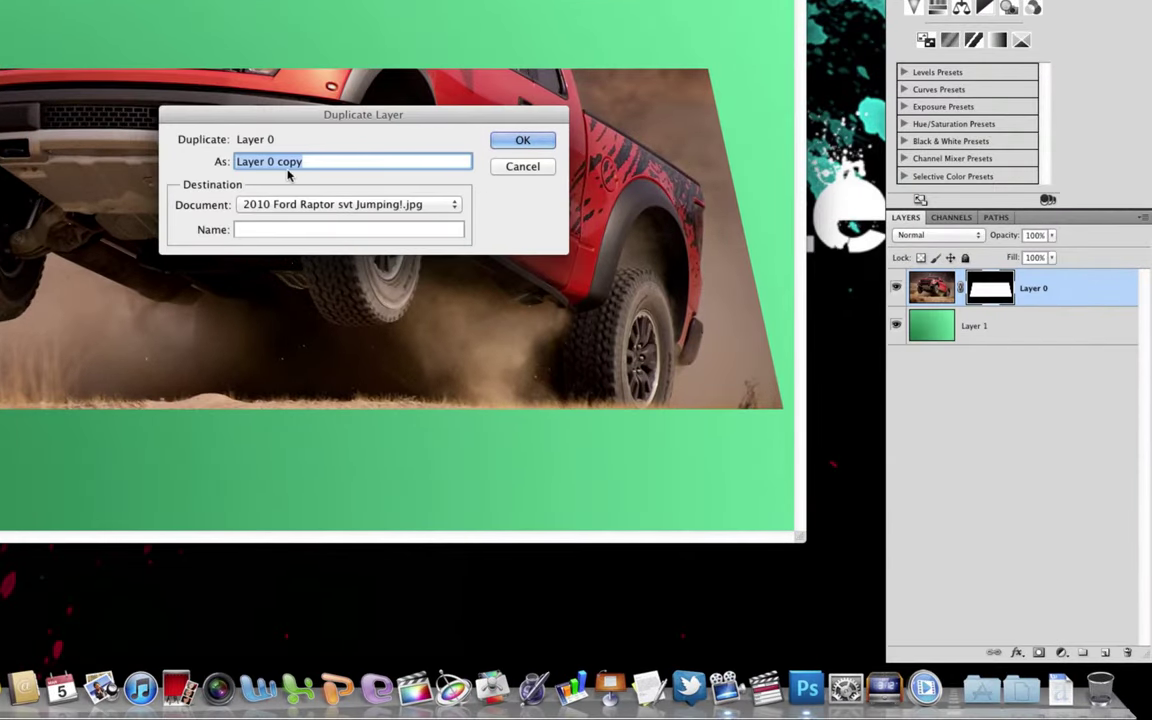
{"action": "left_click", "coordinate": [522, 140]}
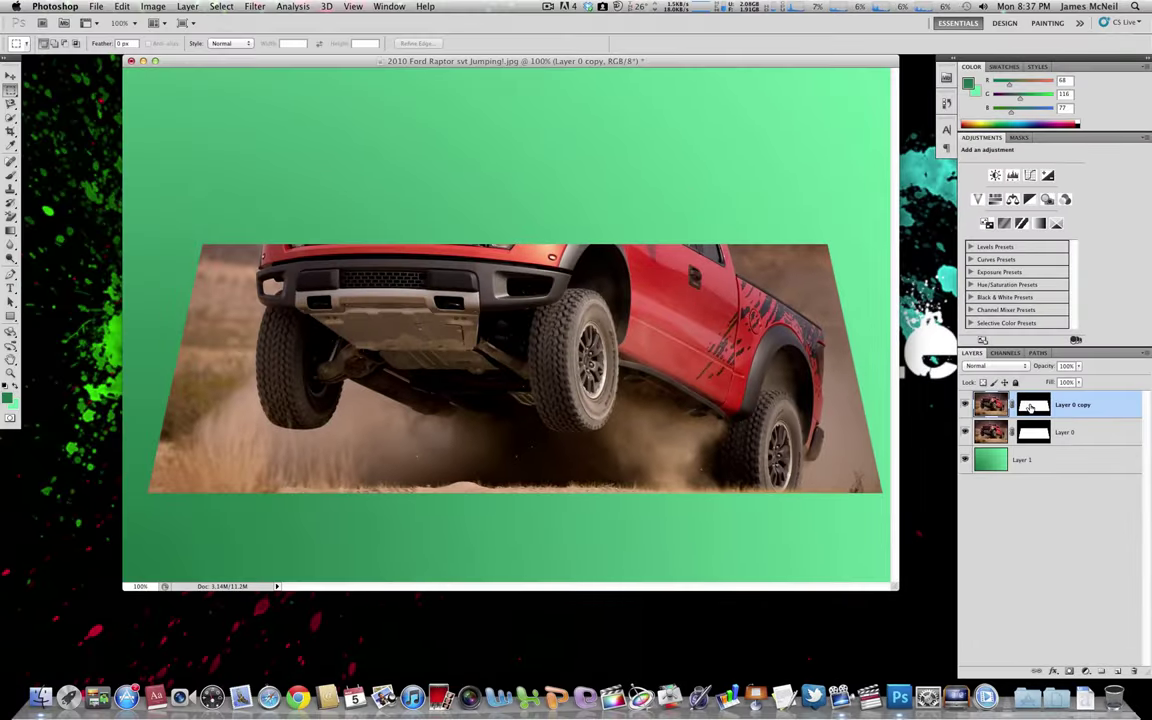
{"action": "right_click", "coordinate": [1033, 405]}
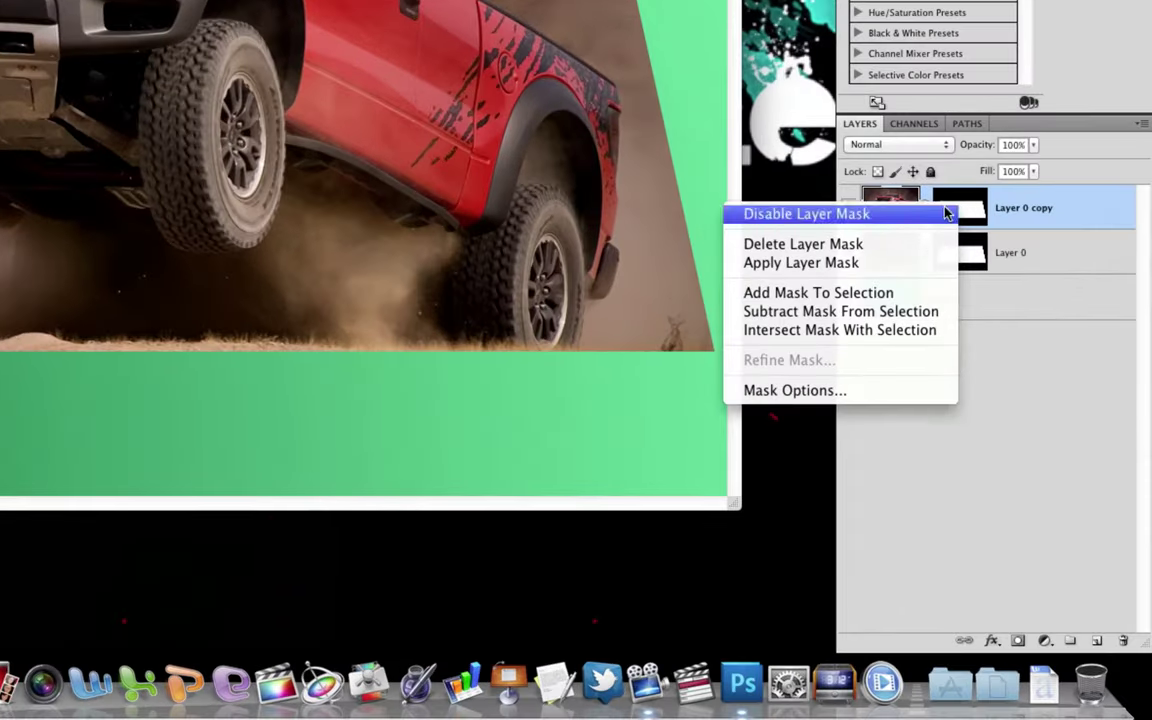
{"action": "left_click", "coordinate": [855, 246]}
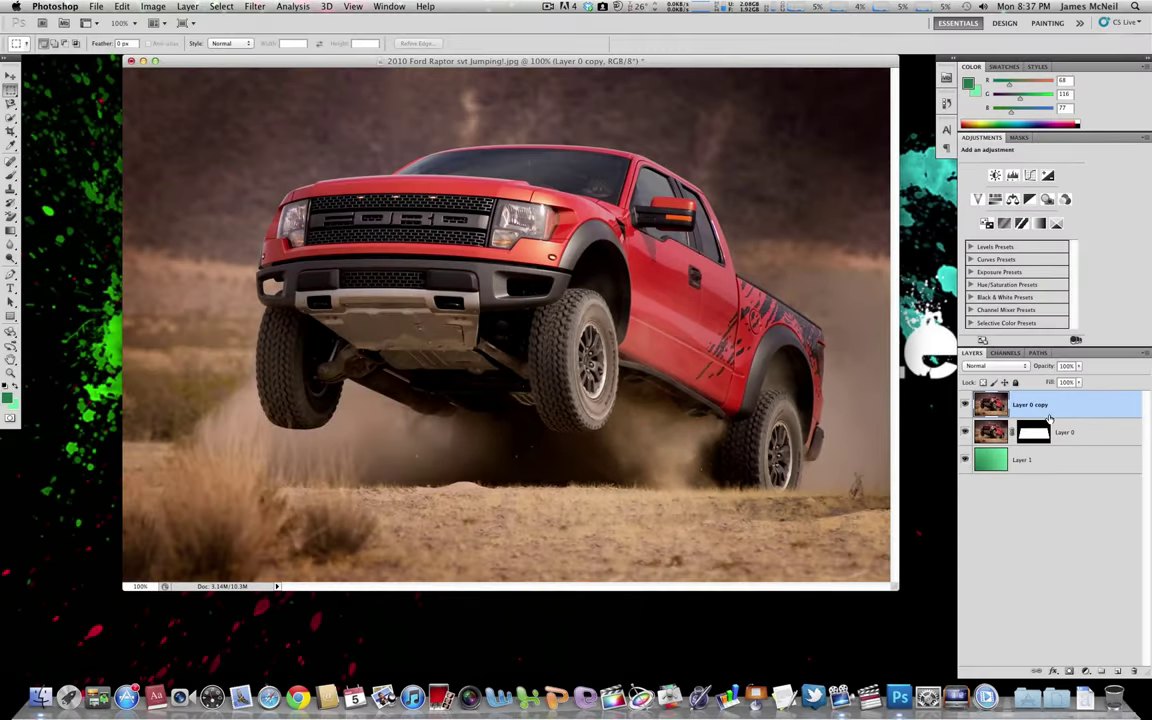
Step: Quick-select the truck's hood, roof, mirror and front tire
{"action": "left_click", "coordinate": [10, 117]}
{"action": "left_click_drag", "start_coordinate": [347, 188], "coordinate": [402, 185]}
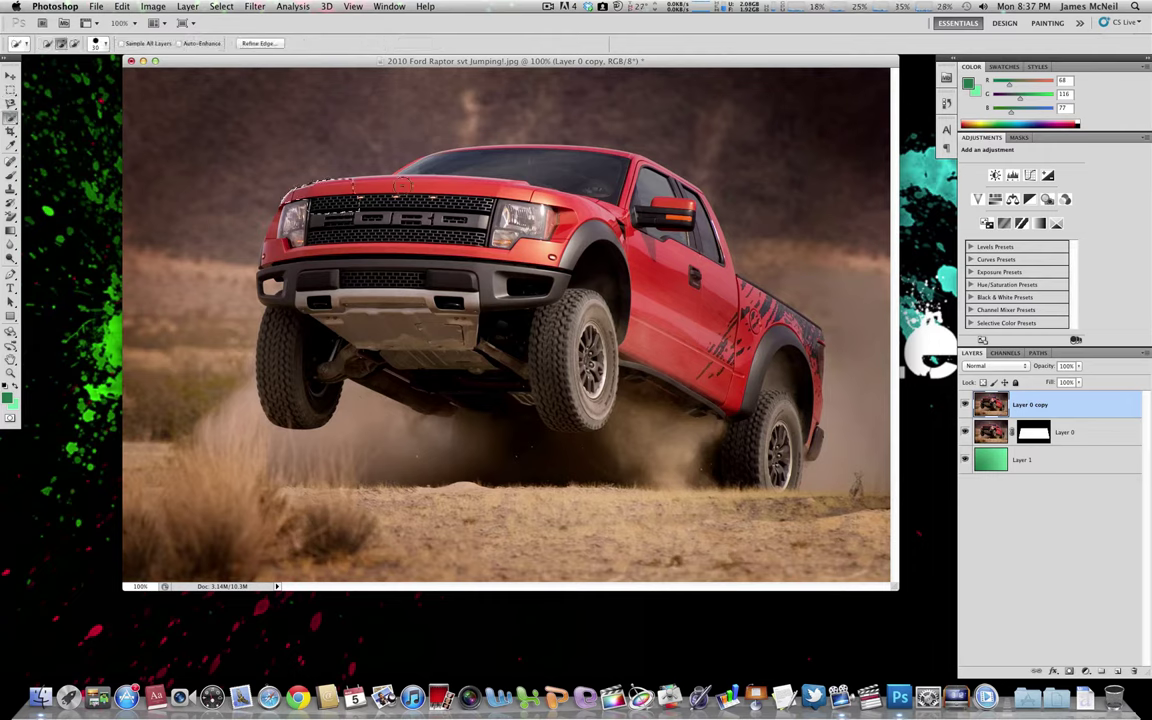
{"action": "mouse_move", "coordinate": [635, 165]}
{"action": "left_mouse_down"}
{"action": "mouse_move", "coordinate": [765, 315]}
{"action": "mouse_move", "coordinate": [744, 359]}
{"action": "mouse_move", "coordinate": [773, 400]}
{"action": "mouse_move", "coordinate": [815, 412]}
{"action": "mouse_move", "coordinate": [798, 470]}
{"action": "left_mouse_up"}
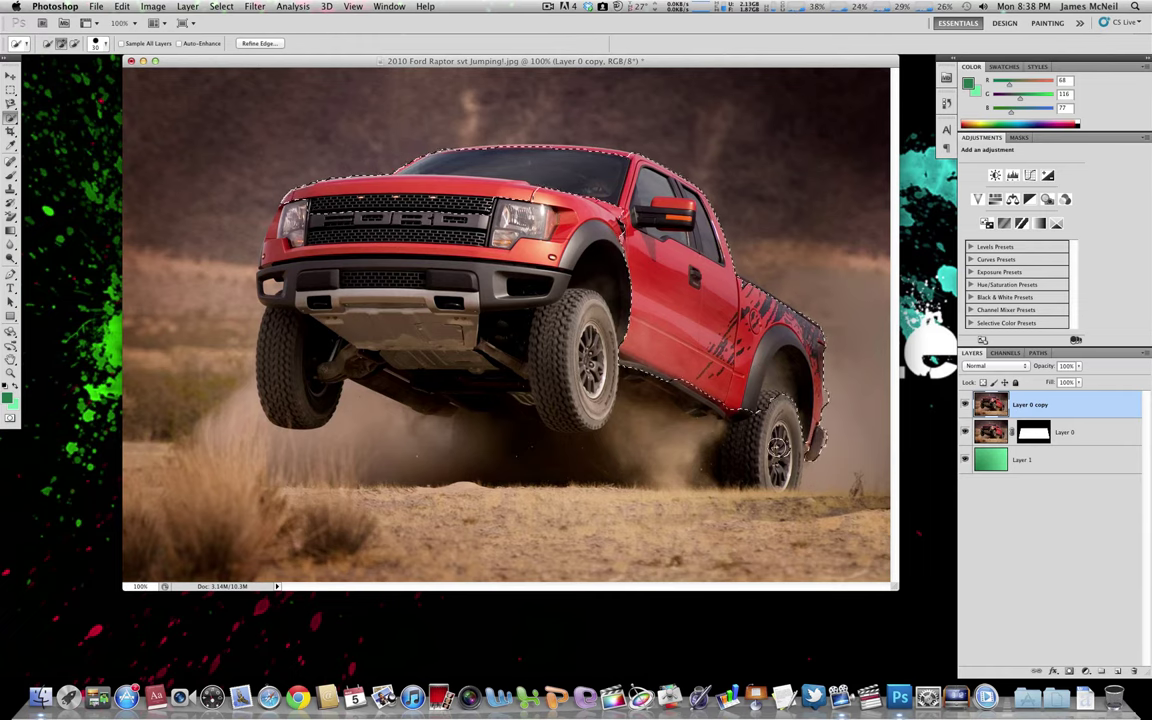
{"action": "mouse_move", "coordinate": [624, 387]}
{"action": "left_mouse_down"}
{"action": "mouse_move", "coordinate": [564, 330]}
{"action": "mouse_move", "coordinate": [630, 321]}
{"action": "mouse_move", "coordinate": [527, 263]}
{"action": "mouse_move", "coordinate": [361, 232]}
{"action": "mouse_move", "coordinate": [319, 230]}
{"action": "mouse_move", "coordinate": [274, 250]}
{"action": "mouse_move", "coordinate": [277, 236]}
{"action": "mouse_move", "coordinate": [285, 293]}
{"action": "mouse_move", "coordinate": [402, 317]}
{"action": "mouse_move", "coordinate": [411, 304]}
{"action": "mouse_move", "coordinate": [485, 315]}
{"action": "mouse_move", "coordinate": [559, 345]}
{"action": "left_mouse_up"}
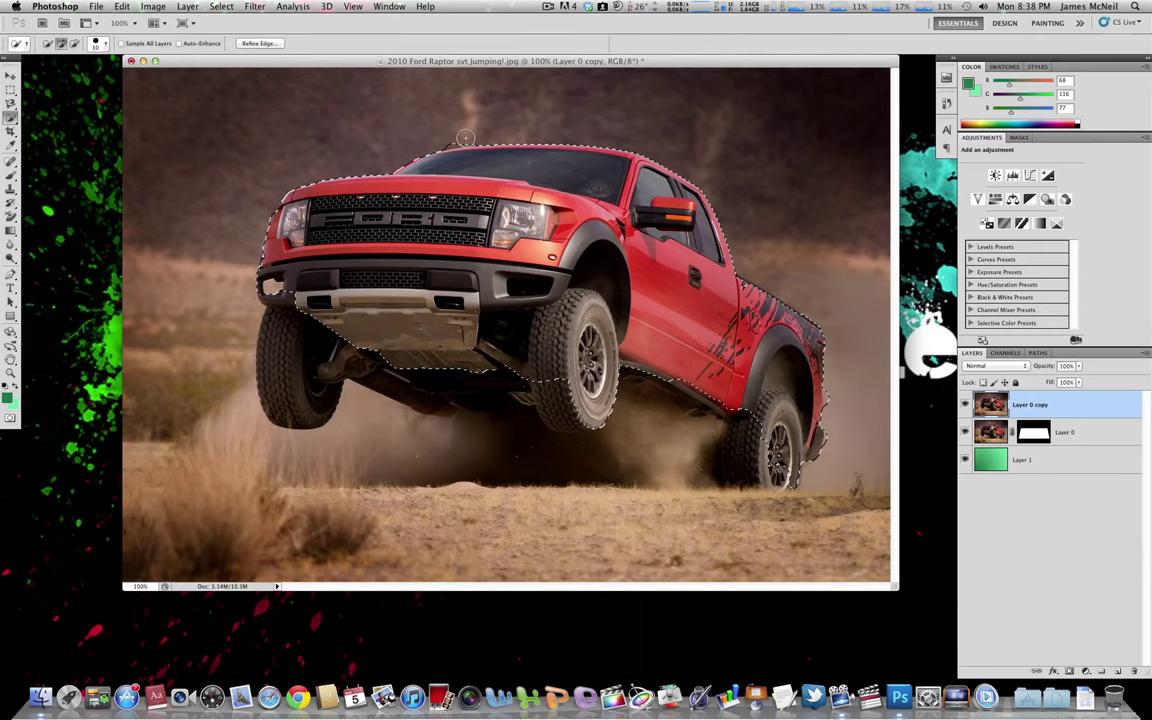
Step: Subtract background areas near the rear wheel from the selection with Option held
{"action": "key", "text": "alt"}
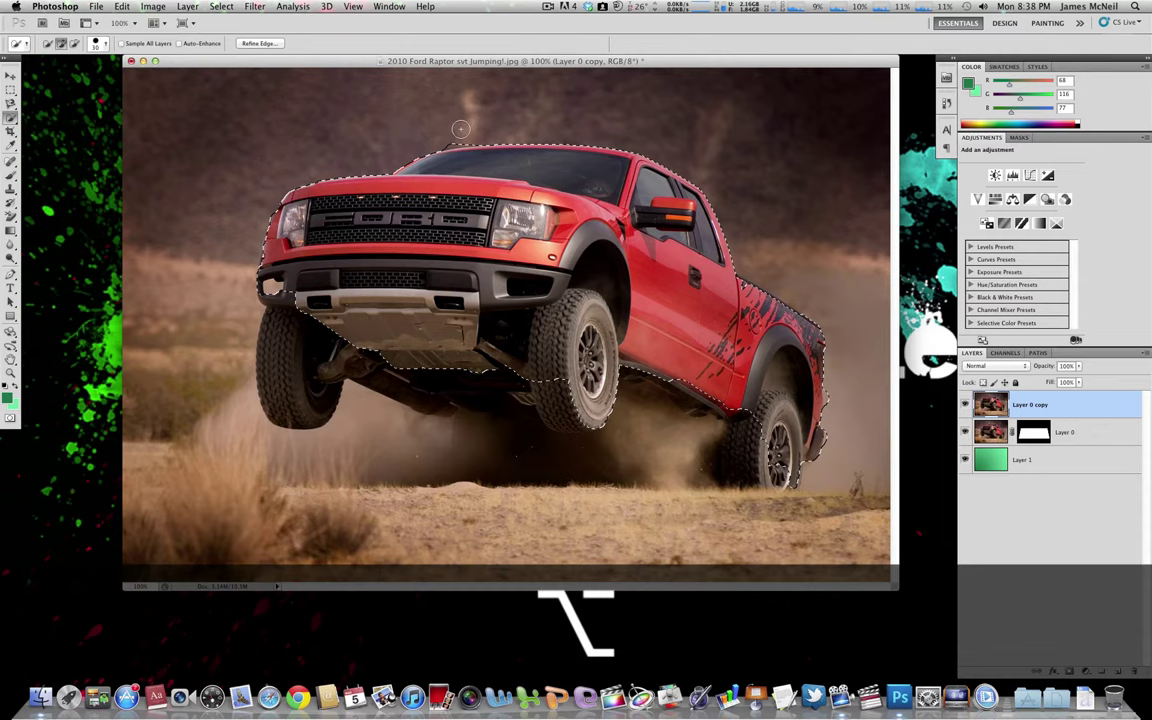
{"action": "key", "text": "alt"}
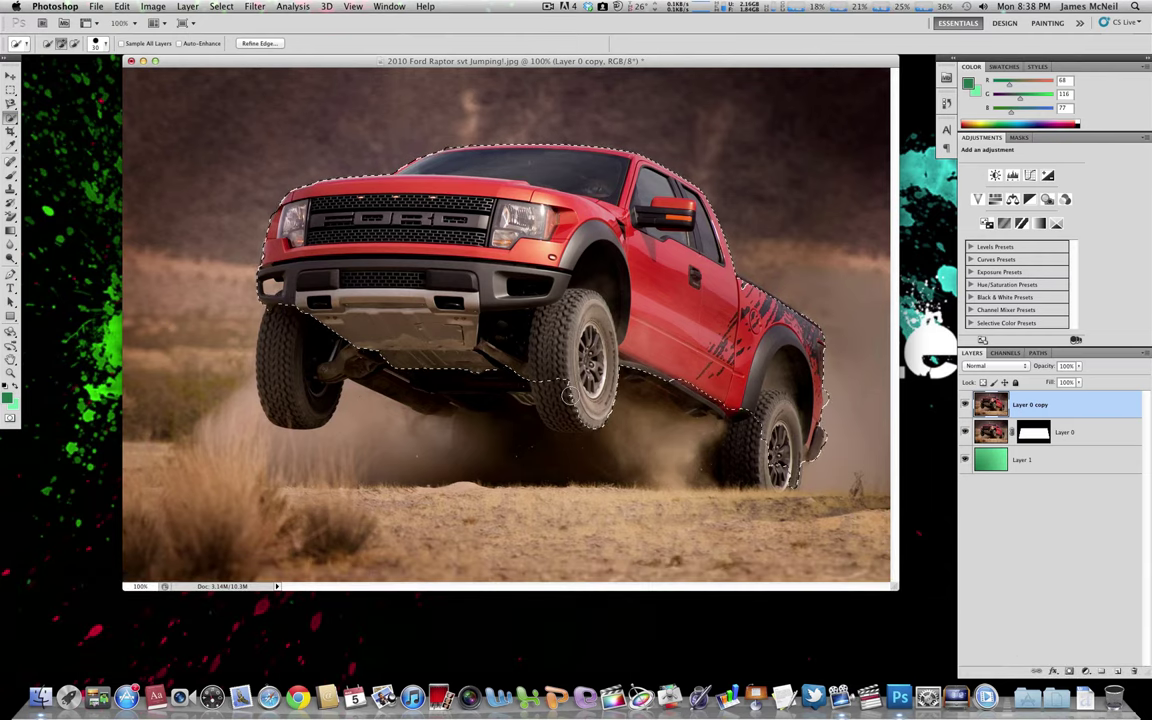
{"action": "key", "text": "alt"}
{"action": "key", "text": "alt"}
{"action": "key", "text": "alt"}
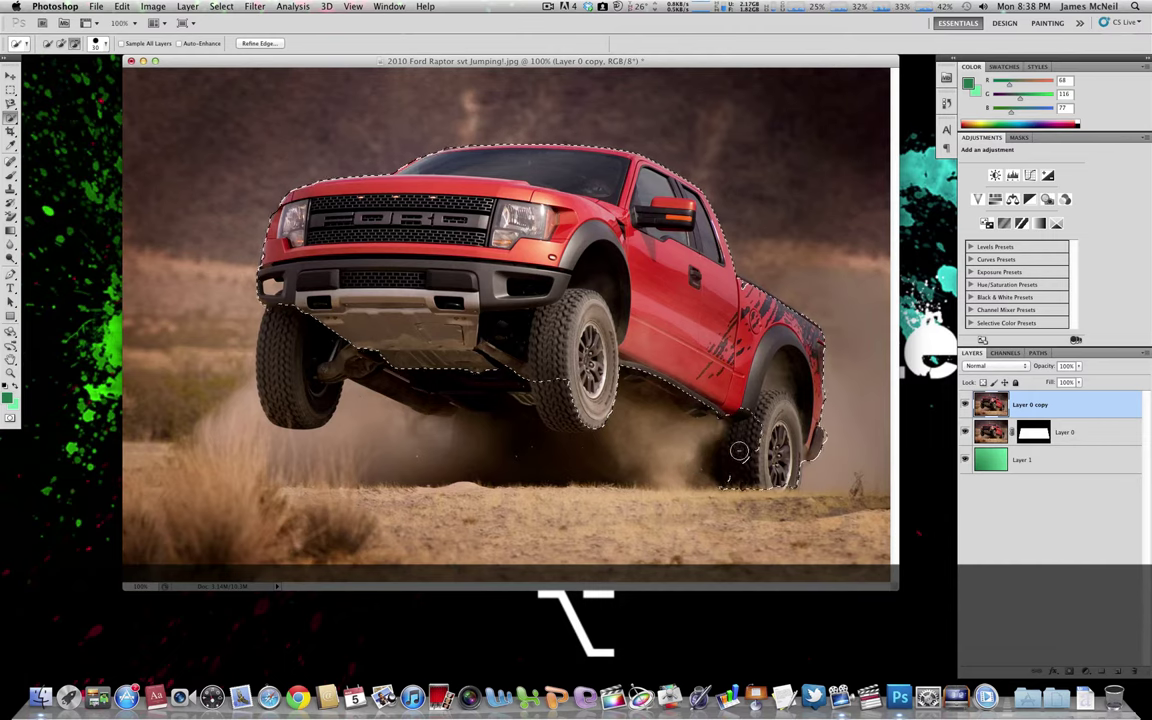
{"action": "left_click", "coordinate": [742, 458], "text": "alt"}
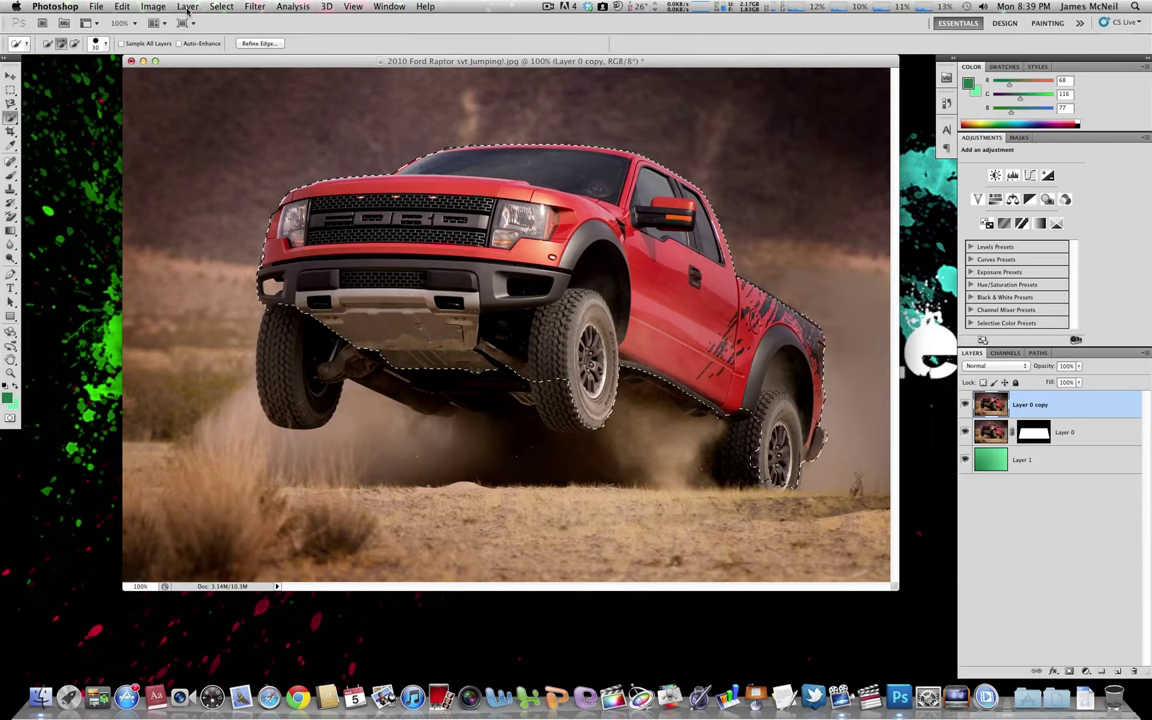
Step: Feather the truck selection by 2 pixels and use it as Layer 0 copy's layer mask
{"action": "left_click", "coordinate": [119, 7]}
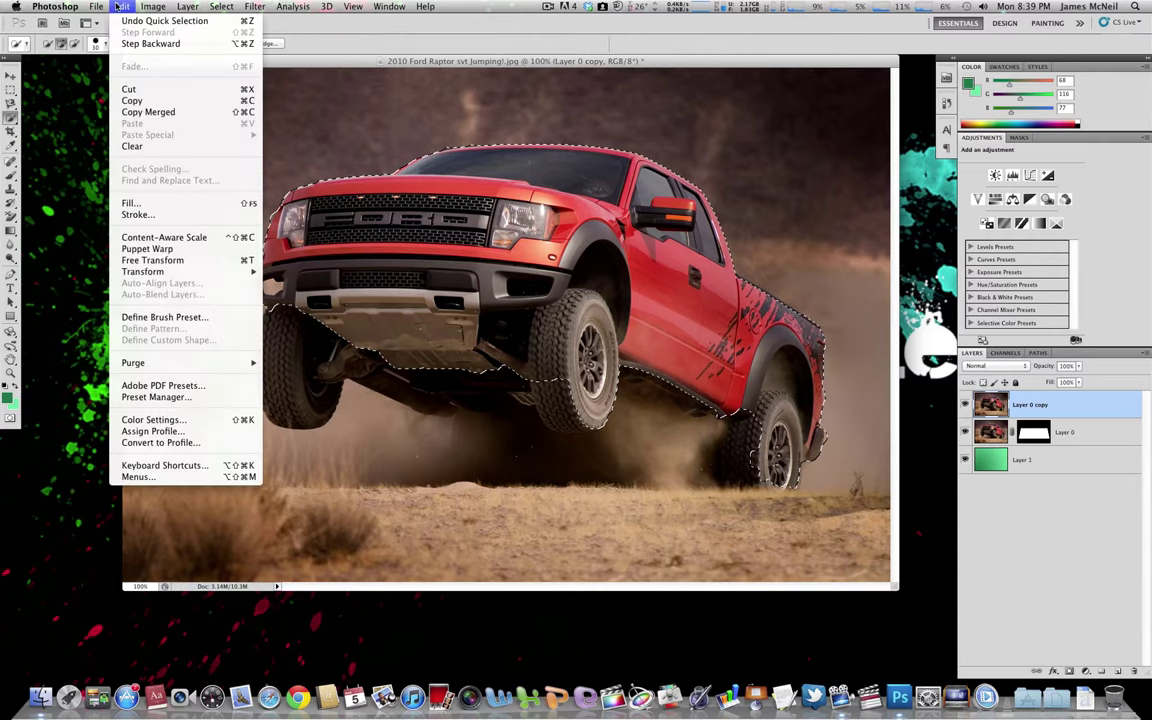
{"action": "mouse_move", "coordinate": [143, 7]}
{"action": "mouse_move", "coordinate": [184, 12]}
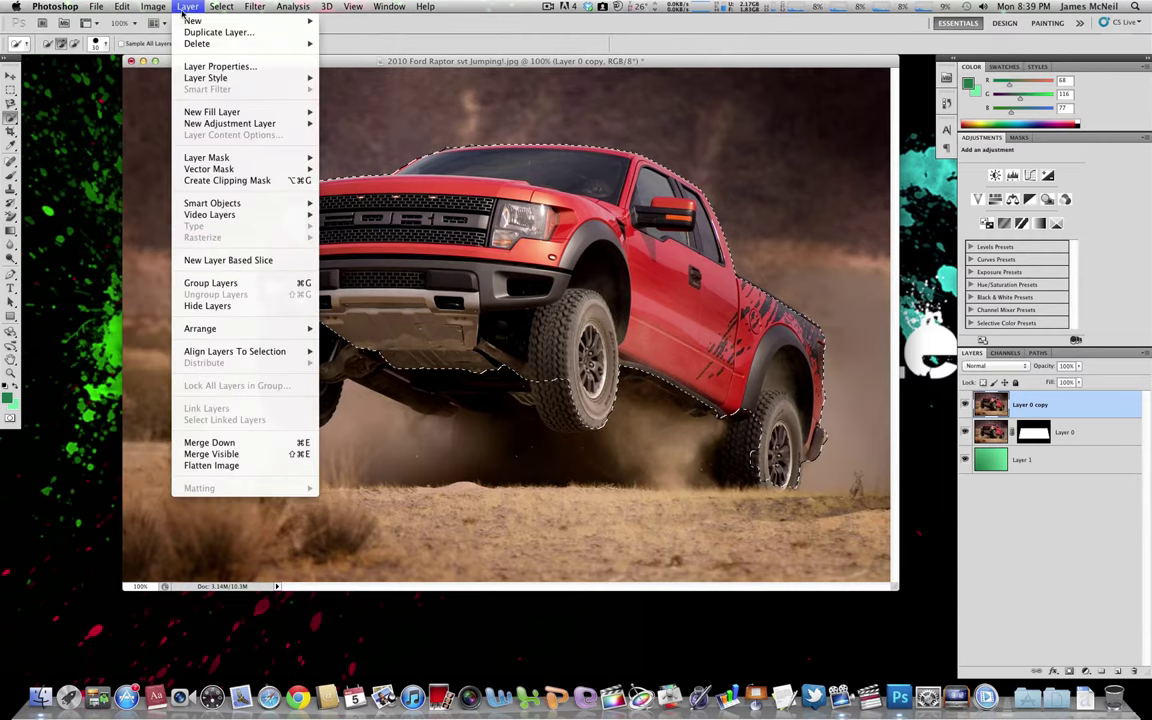
{"action": "mouse_move", "coordinate": [227, 10]}
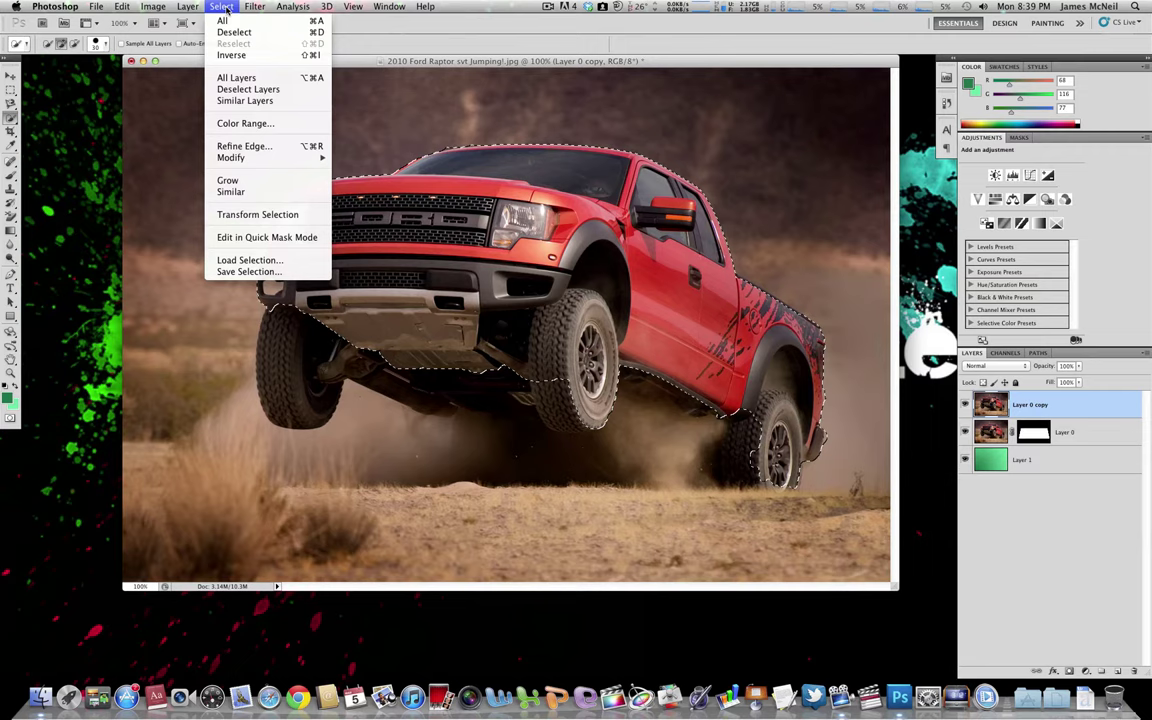
{"action": "mouse_move", "coordinate": [245, 160]}
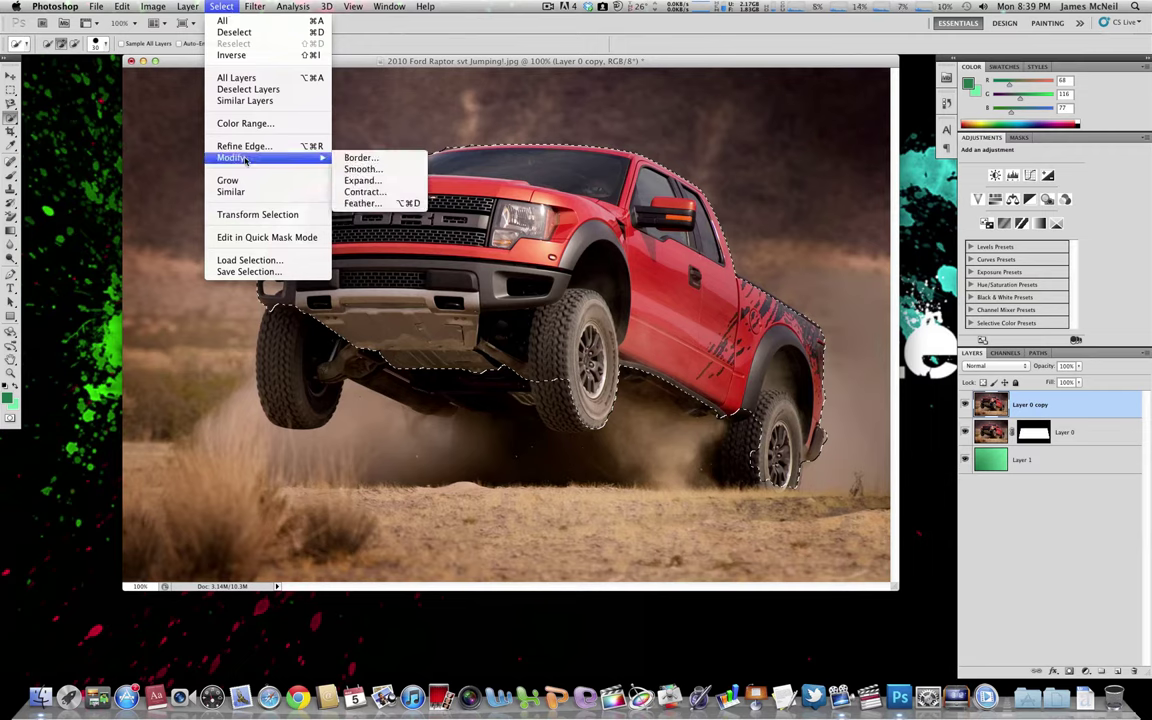
{"action": "left_click", "coordinate": [388, 205]}
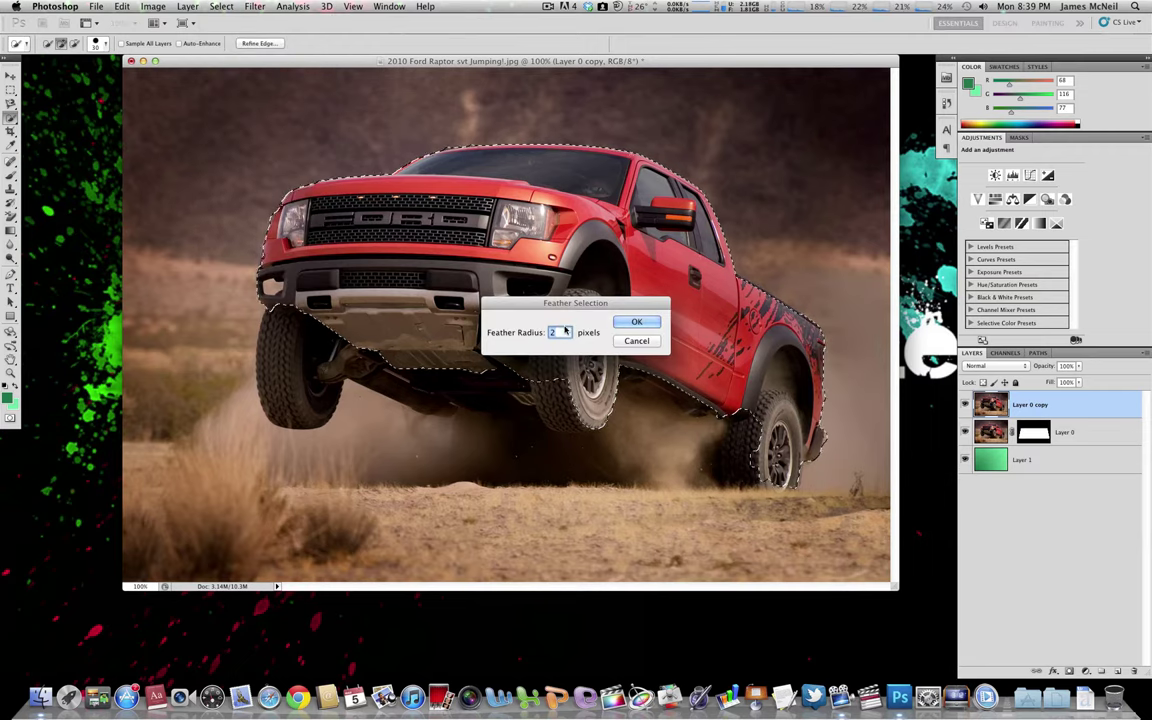
{"action": "left_click", "coordinate": [636, 321]}
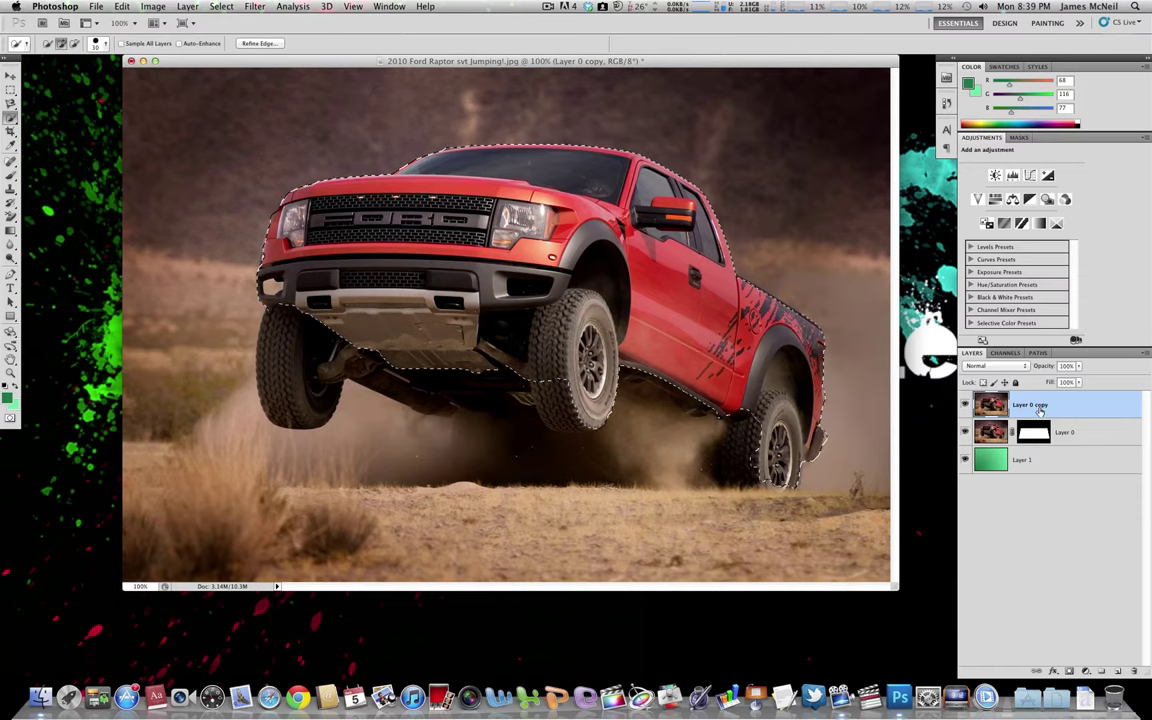
{"action": "left_click", "coordinate": [1069, 672]}
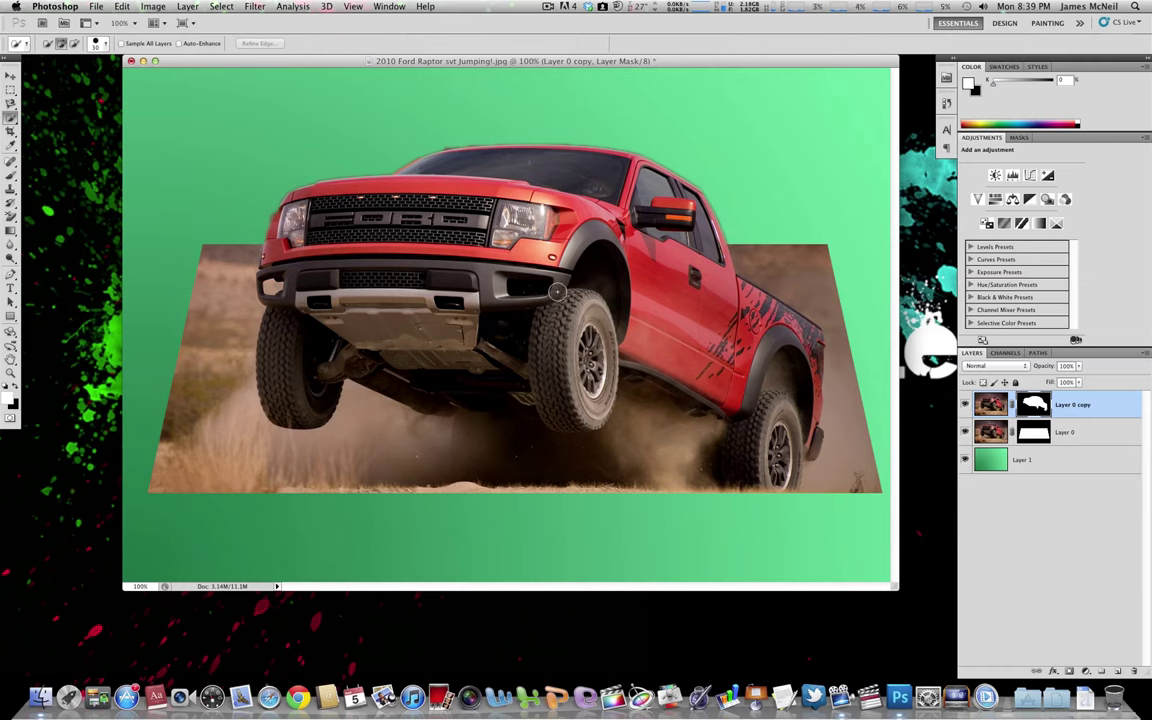
Step: On a new Layer 2, stroke the photo panel's outline with a 10 px white inside border
{"action": "left_click", "coordinate": [1118, 673]}
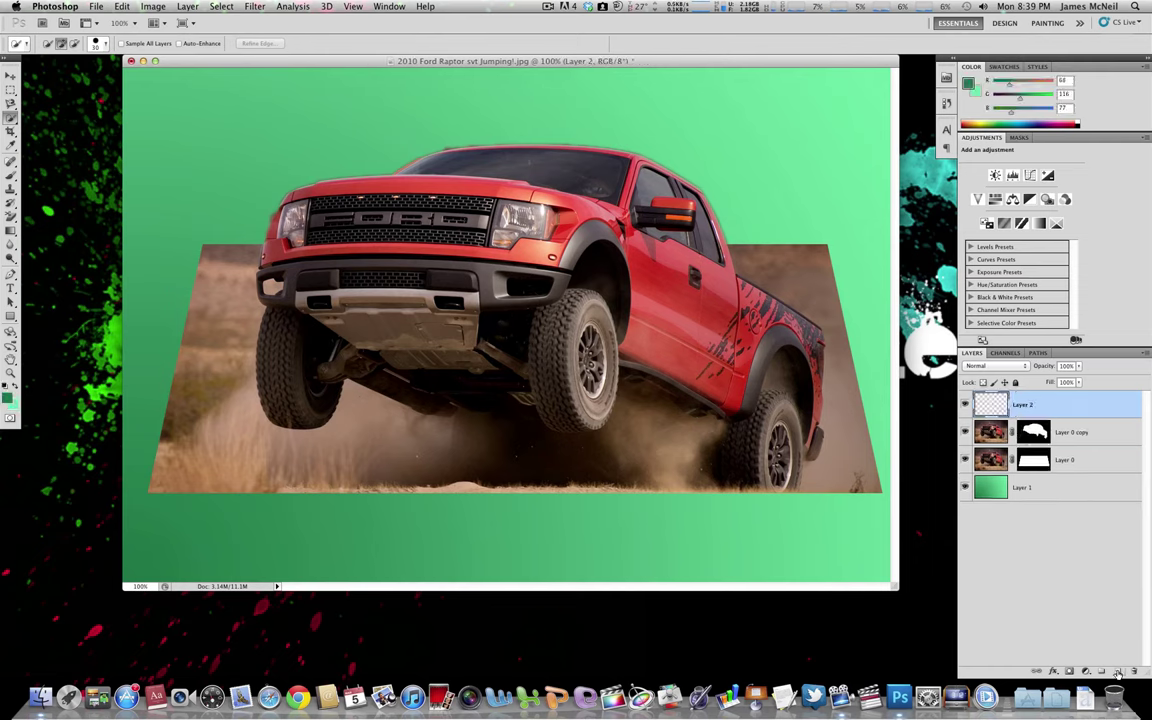
{"action": "left_click", "coordinate": [1036, 461], "text": "super"}
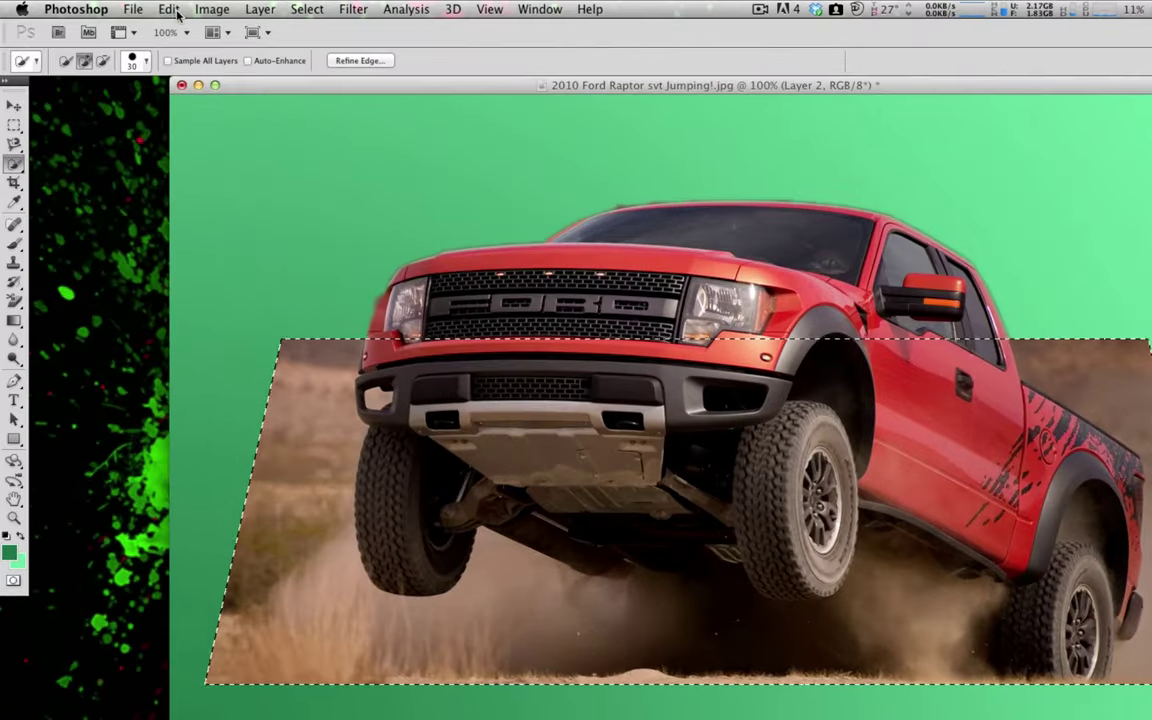
{"action": "left_click", "coordinate": [121, 6]}
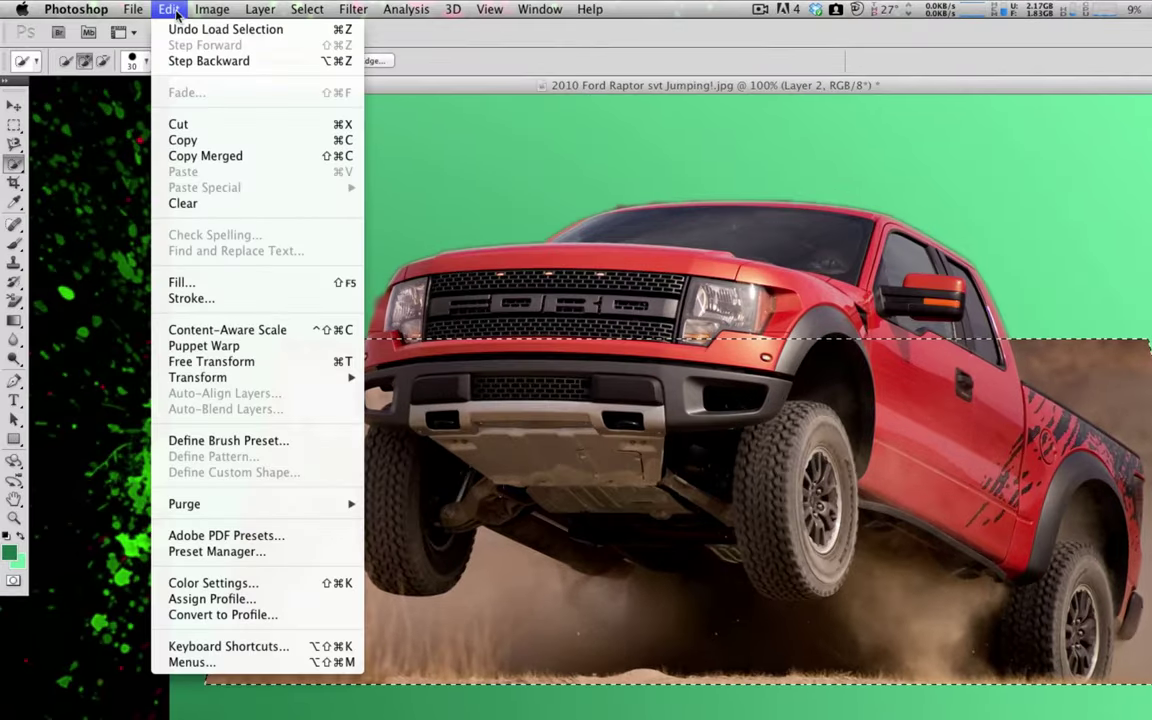
{"action": "left_click", "coordinate": [188, 298]}
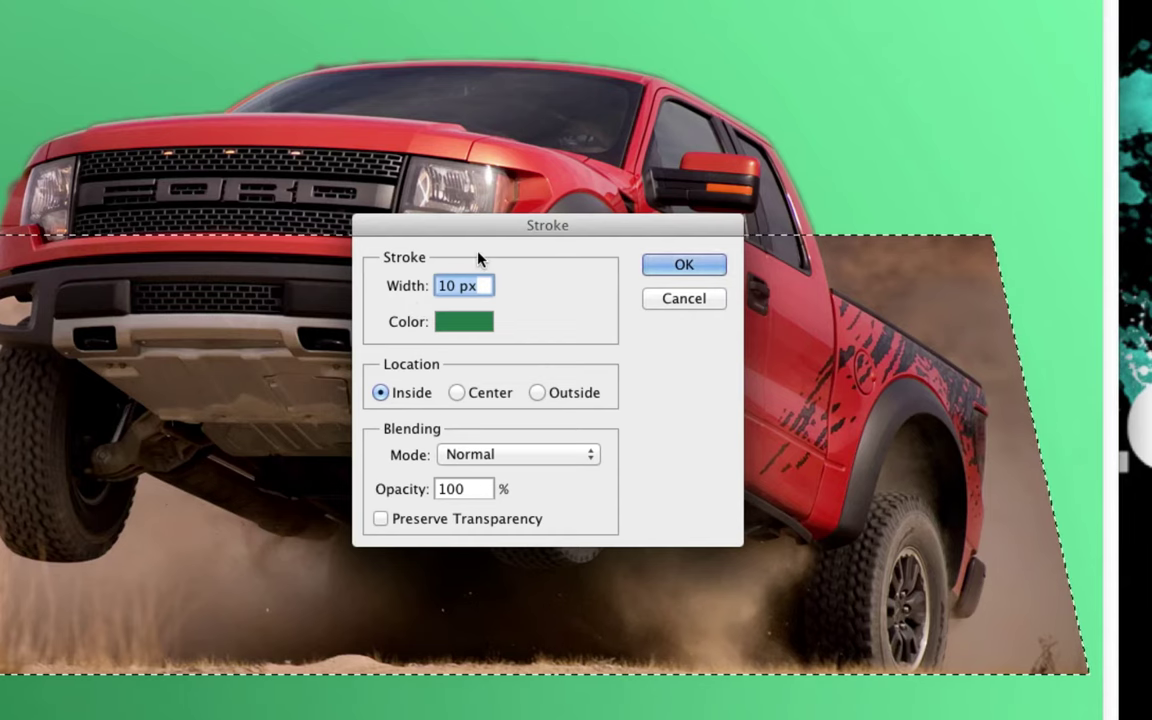
{"action": "left_click_drag", "start_coordinate": [505, 237], "coordinate": [478, 258]}
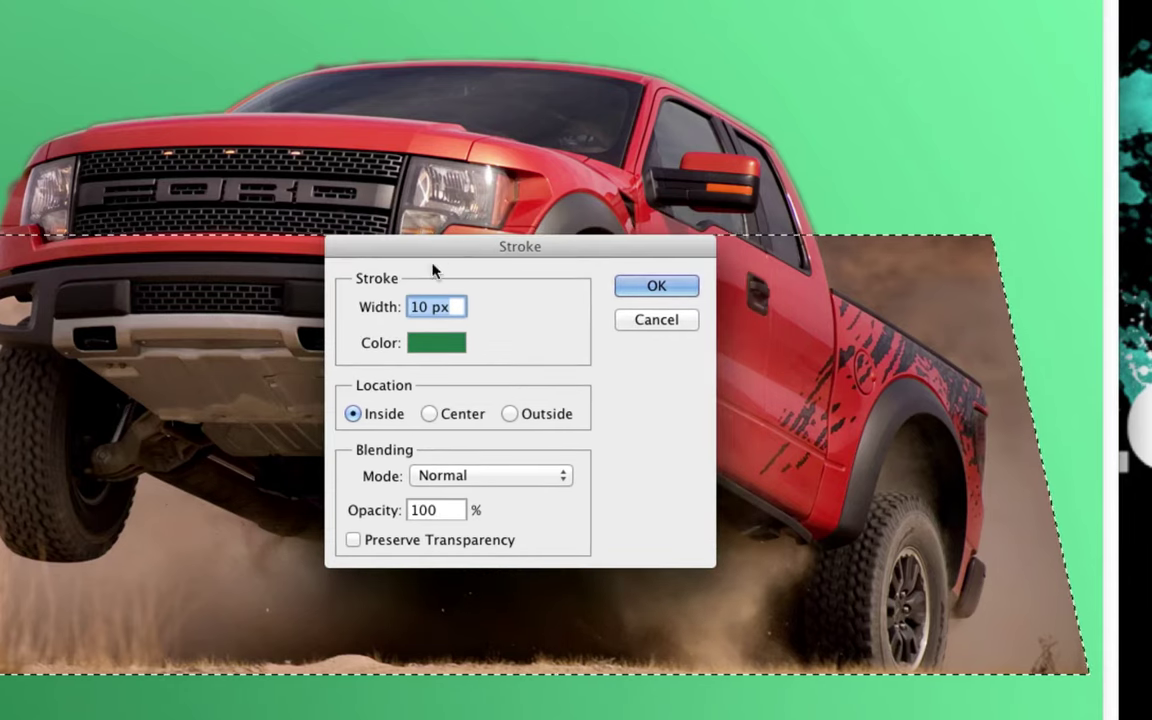
{"action": "left_click", "coordinate": [419, 310]}
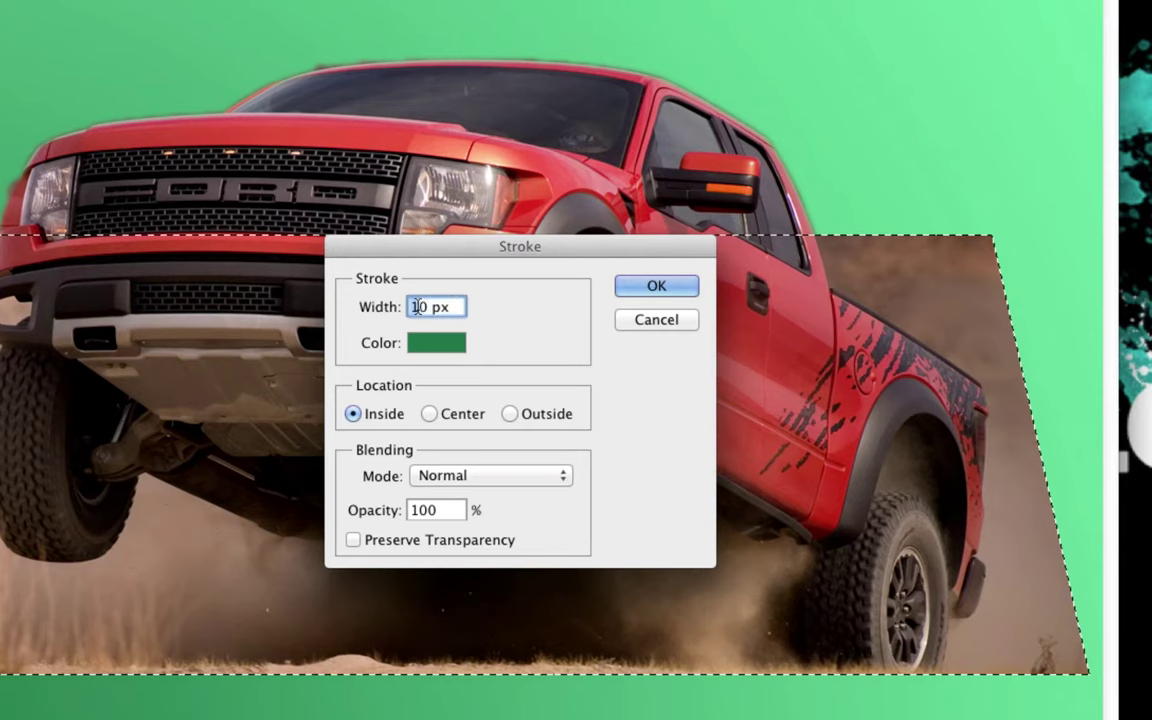
{"action": "left_click_drag", "start_coordinate": [411, 310], "coordinate": [438, 310]}
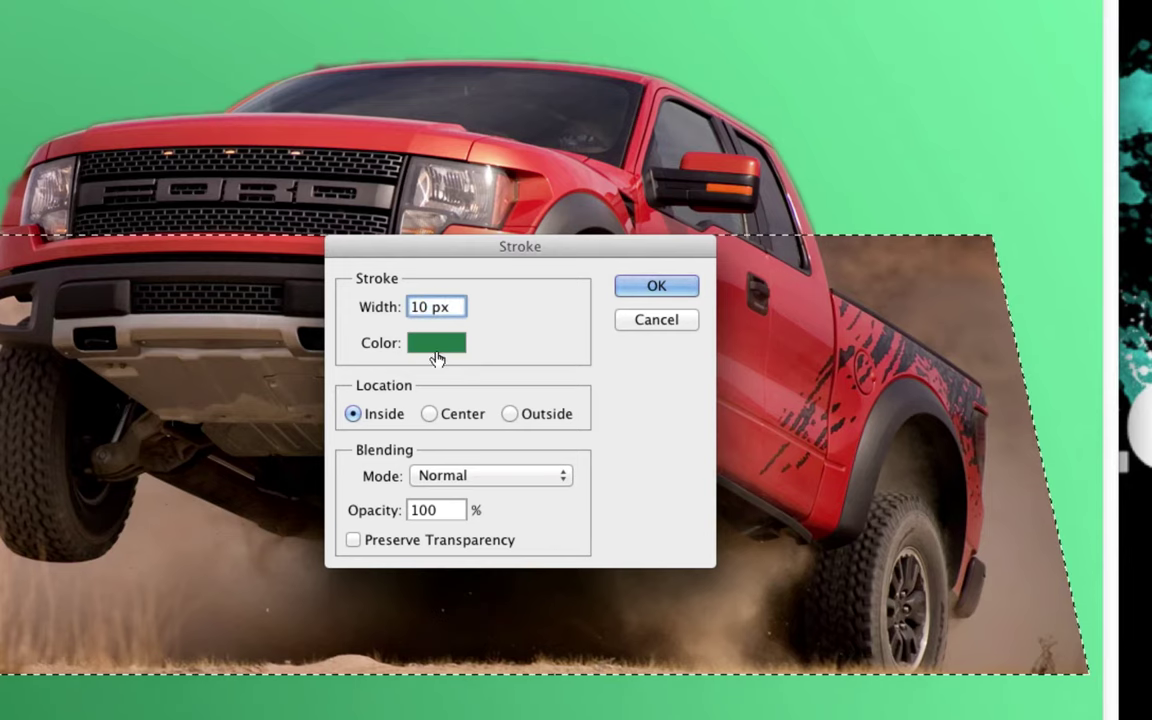
{"action": "left_click", "coordinate": [437, 344]}
{"action": "left_click", "coordinate": [266, 240]}
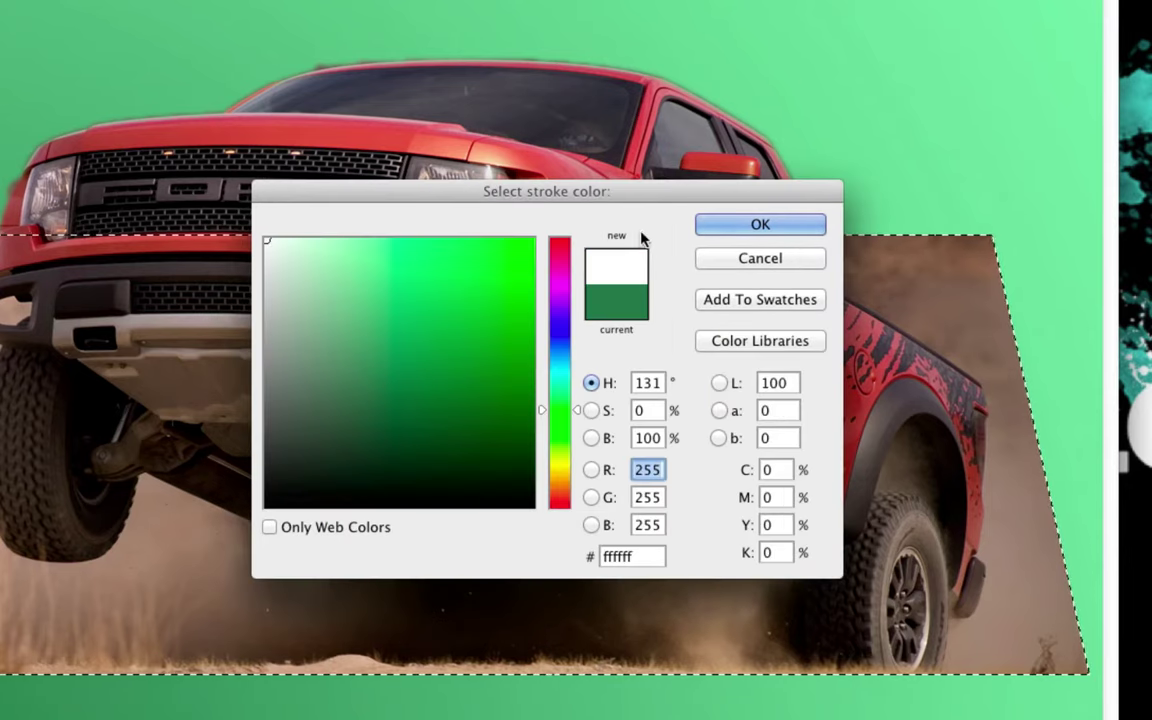
{"action": "left_click", "coordinate": [741, 228]}
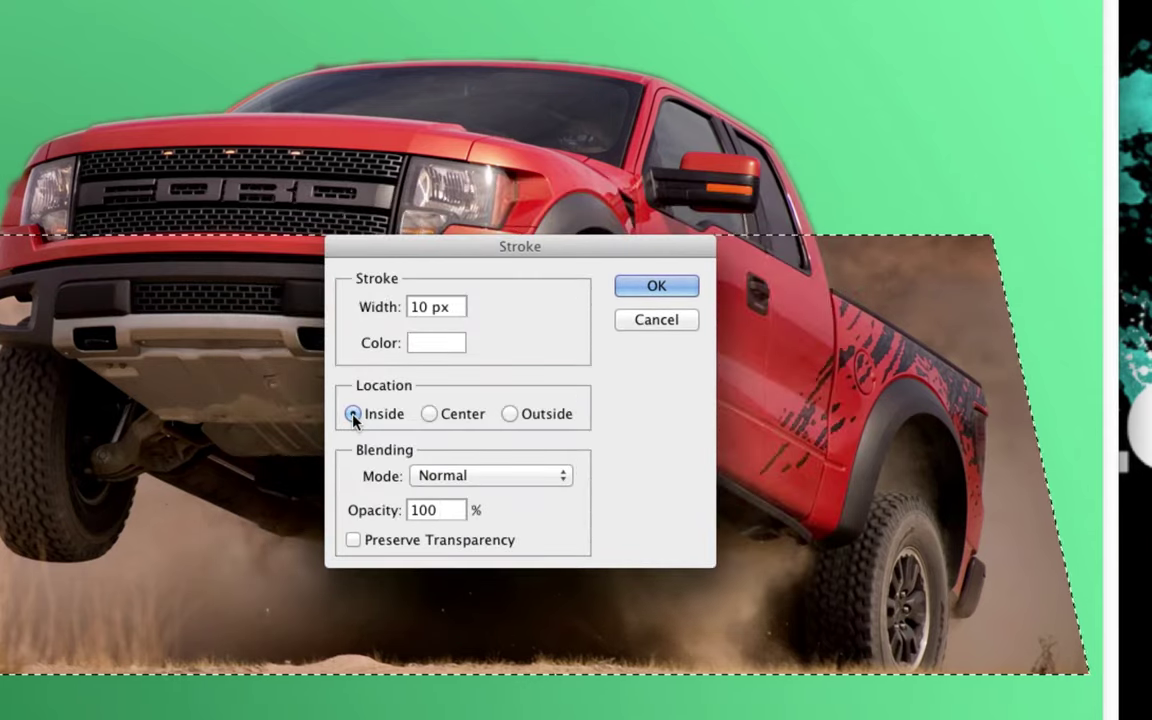
{"action": "left_click", "coordinate": [656, 286]}
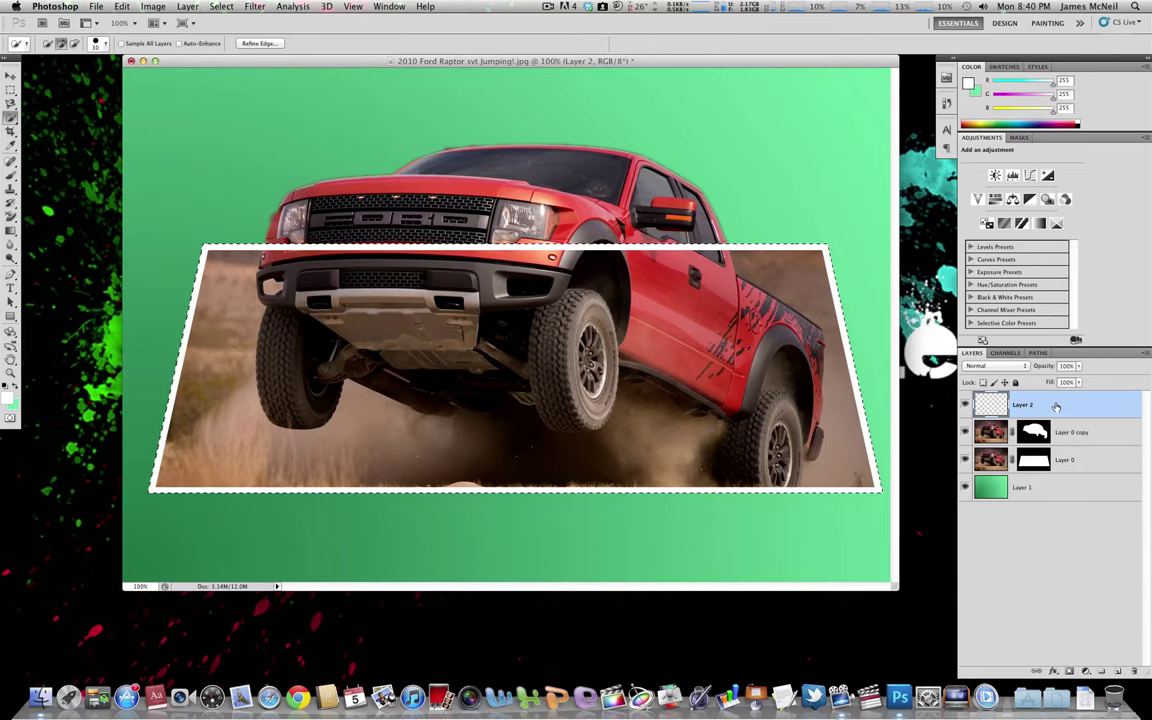
Step: Move Layer 2 below Layer 0 copy, then merge Layer 0, Layer 2 and Layer 0 copy
{"action": "left_click_drag", "start_coordinate": [1057, 403], "coordinate": [1058, 440]}
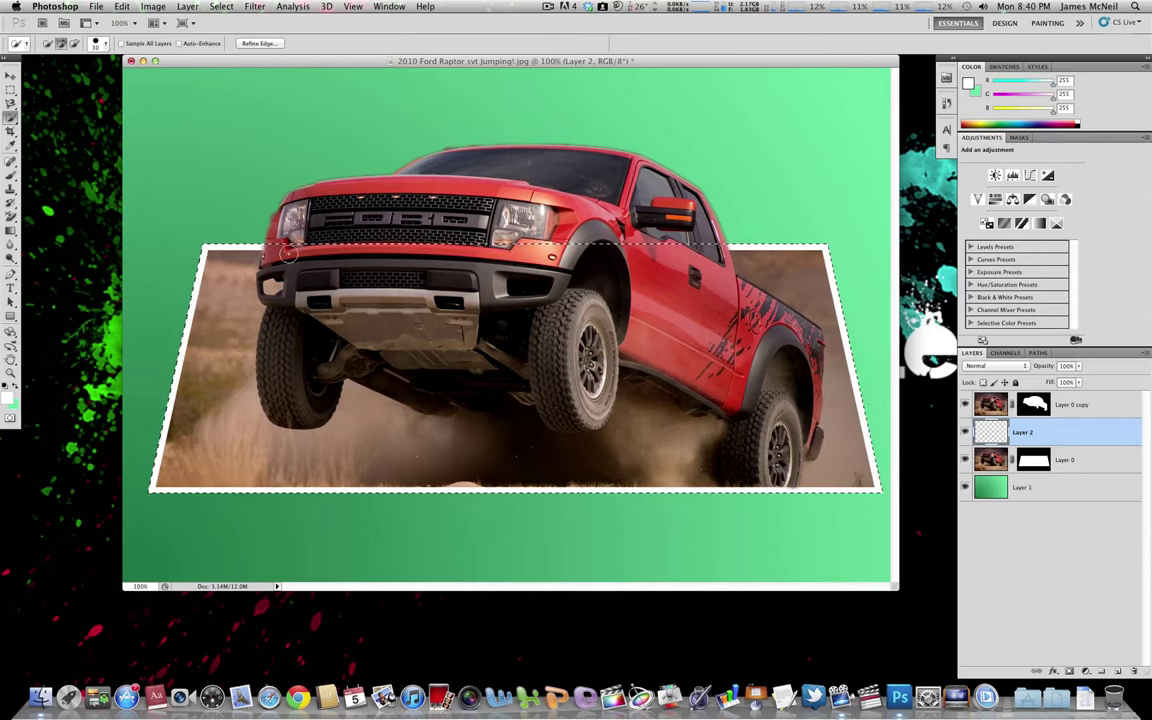
{"action": "left_click", "coordinate": [1071, 462]}
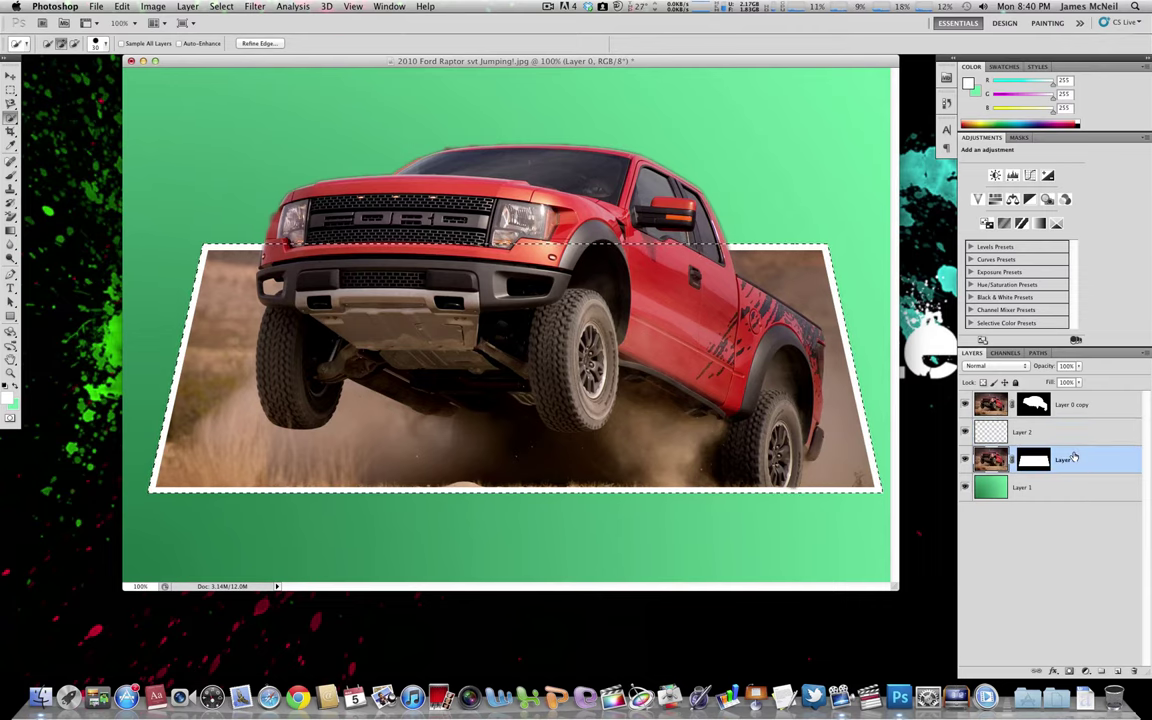
{"action": "key", "text": "super"}
{"action": "left_click", "coordinate": [1075, 433], "text": "super"}
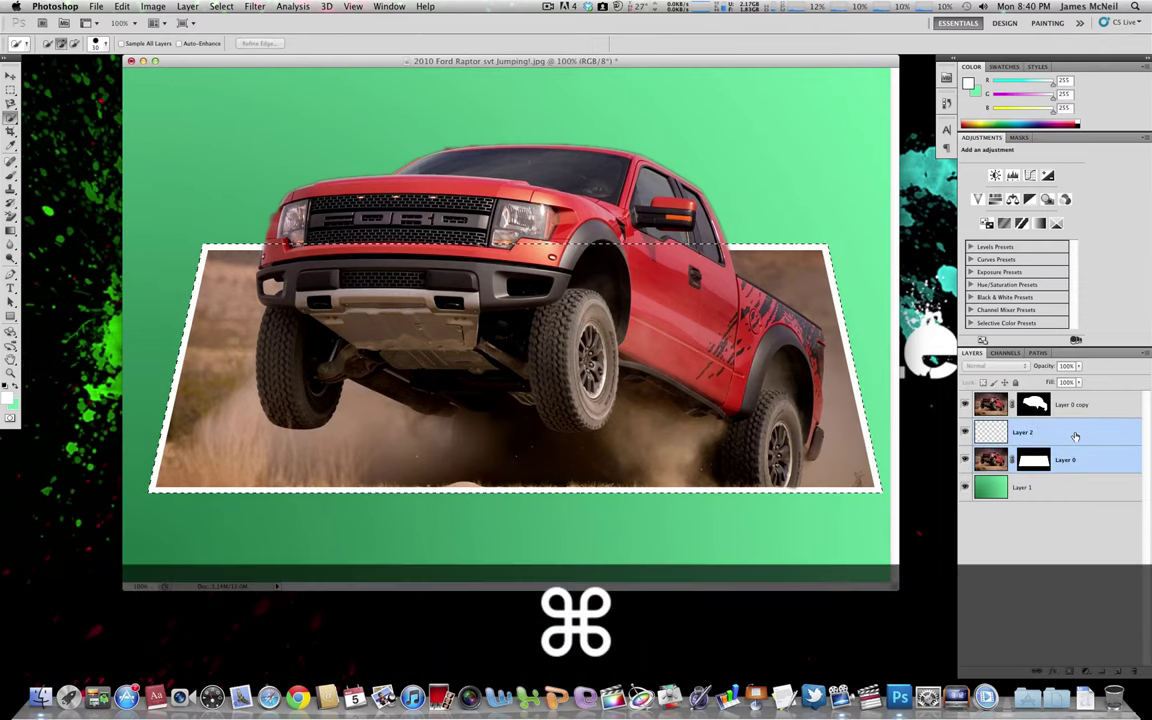
{"action": "left_click", "coordinate": [1075, 405], "text": "super"}
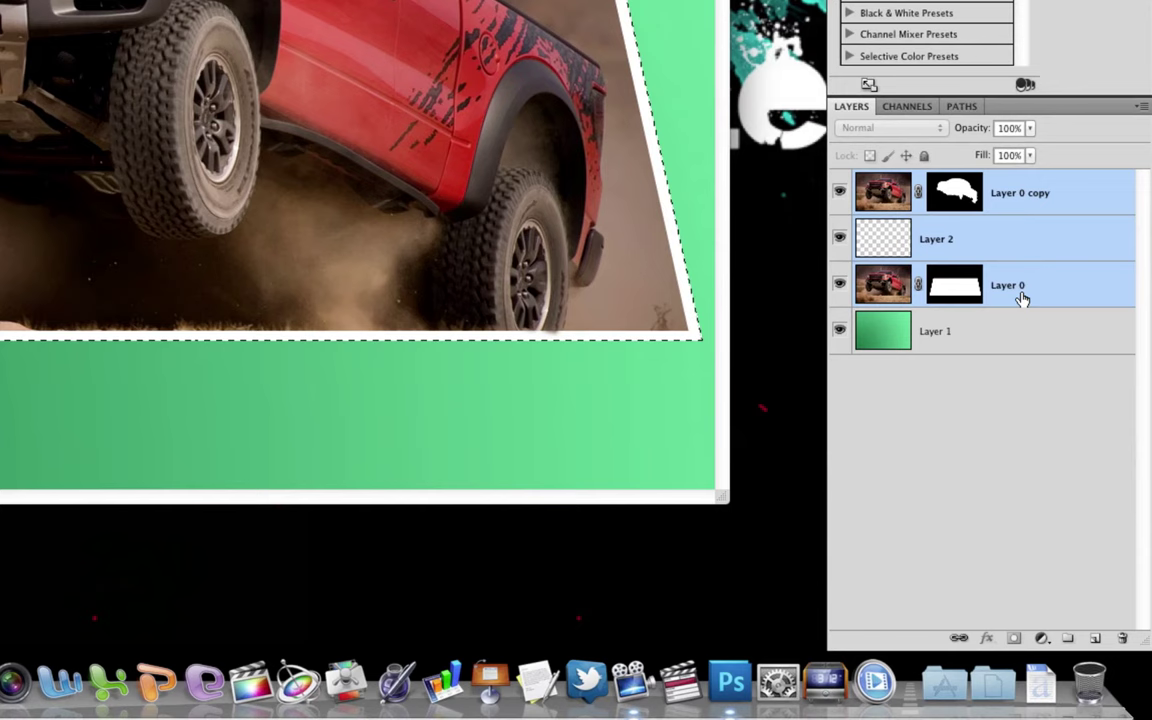
{"action": "right_click", "coordinate": [1008, 237]}
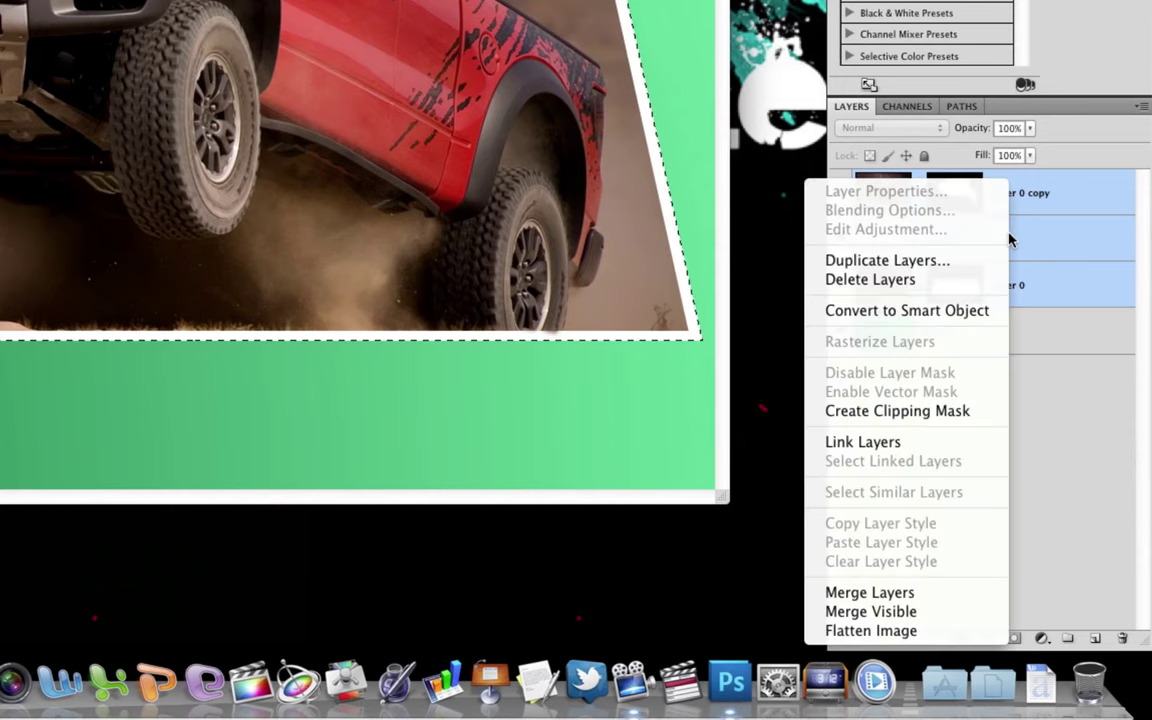
{"action": "left_click", "coordinate": [880, 593]}
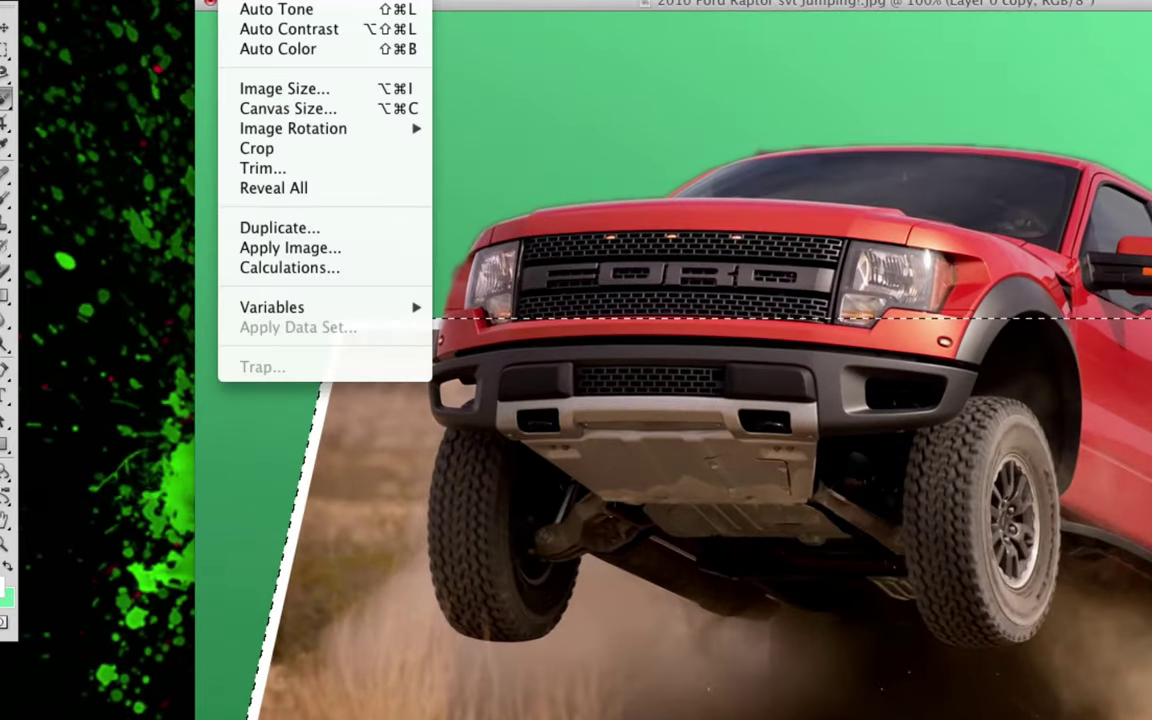
Step: Warp the merged photo by pulling both bottom corners upward, then commit the warp
{"action": "key", "text": "Left"}
{"action": "key", "text": "Left"}
{"action": "key", "text": "Right"}
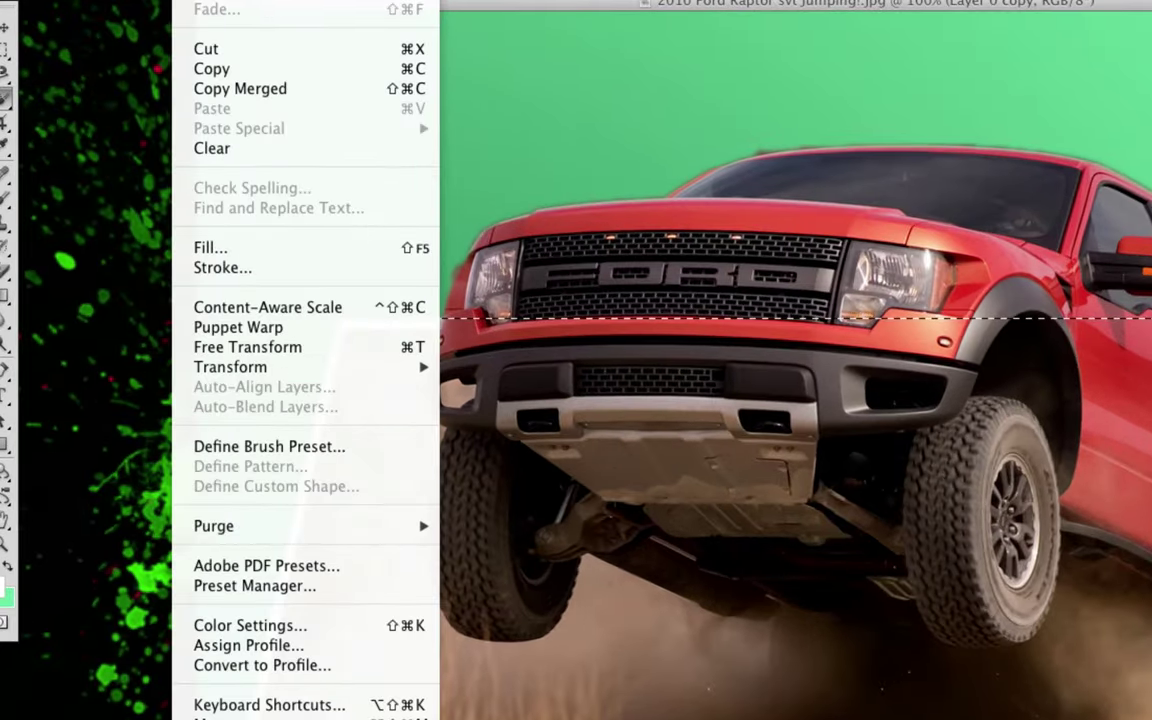
{"action": "key", "text": "Right"}
{"action": "key", "text": "Right"}
{"action": "left_click", "coordinate": [295, 349]}
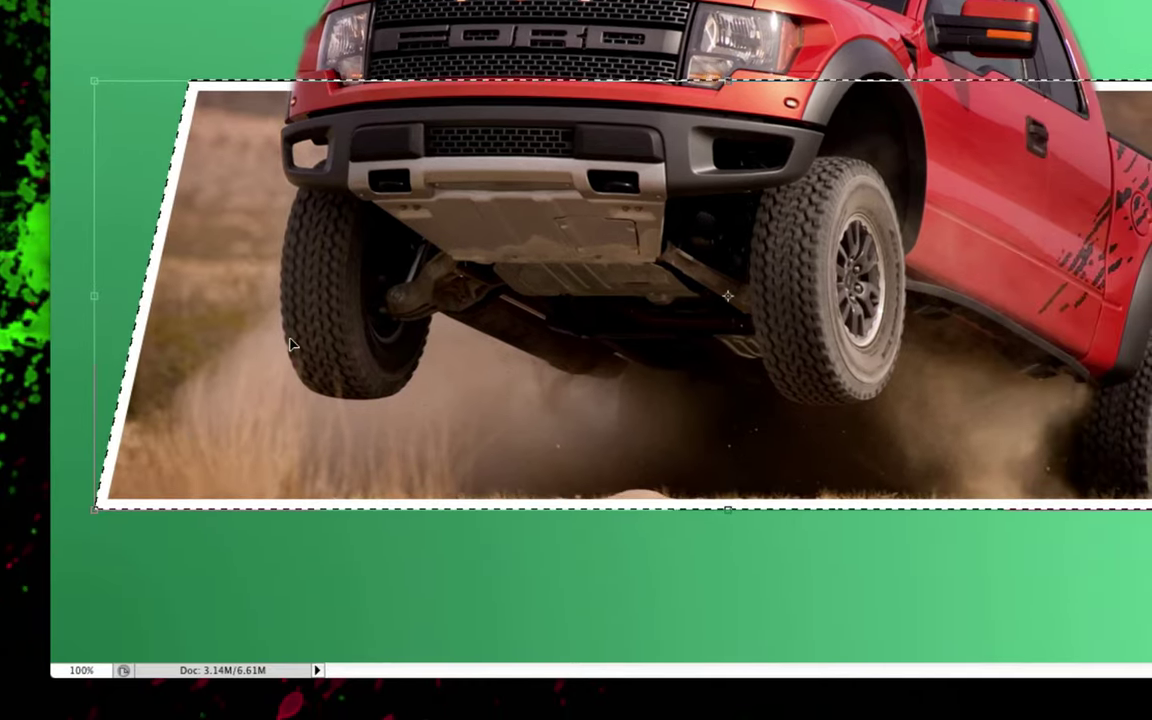
{"action": "right_click", "coordinate": [290, 340]}
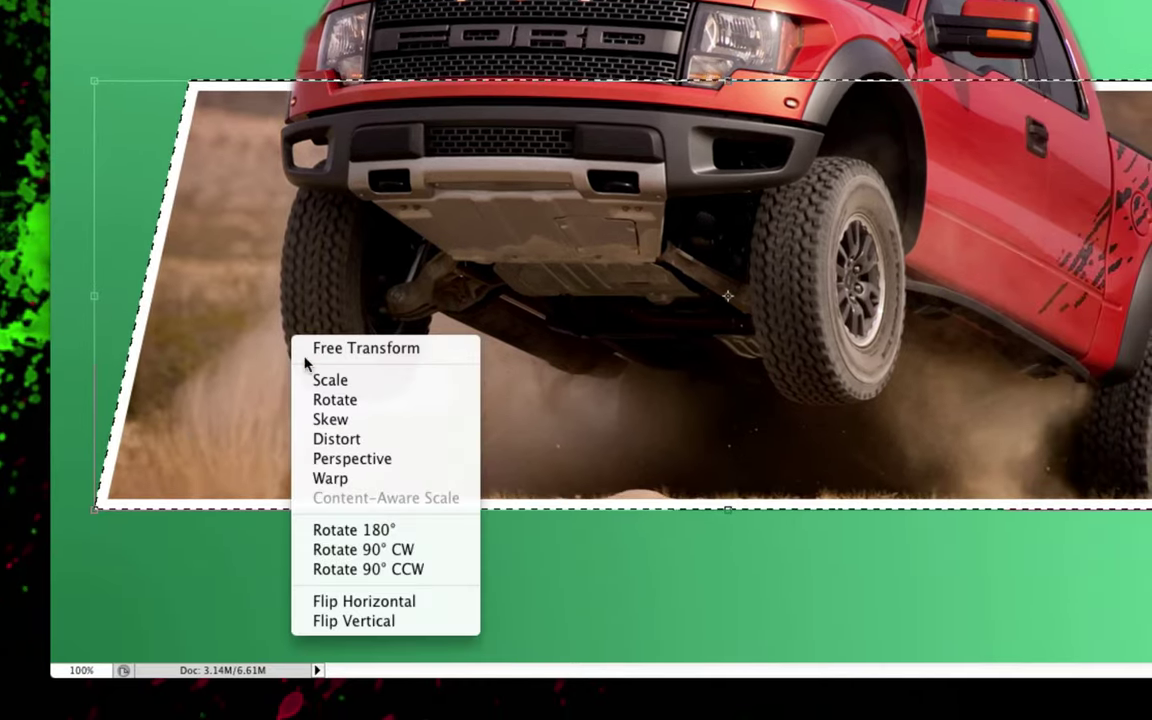
{"action": "left_click", "coordinate": [340, 479]}
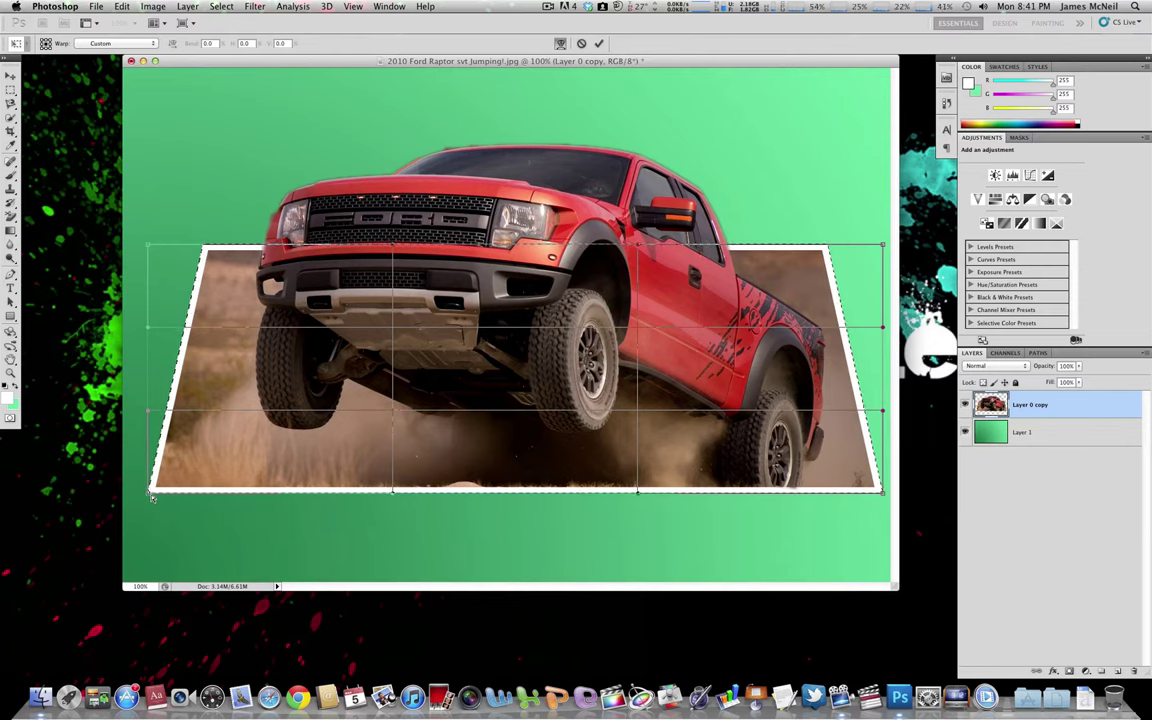
{"action": "left_click_drag", "start_coordinate": [150, 494], "coordinate": [152, 462]}
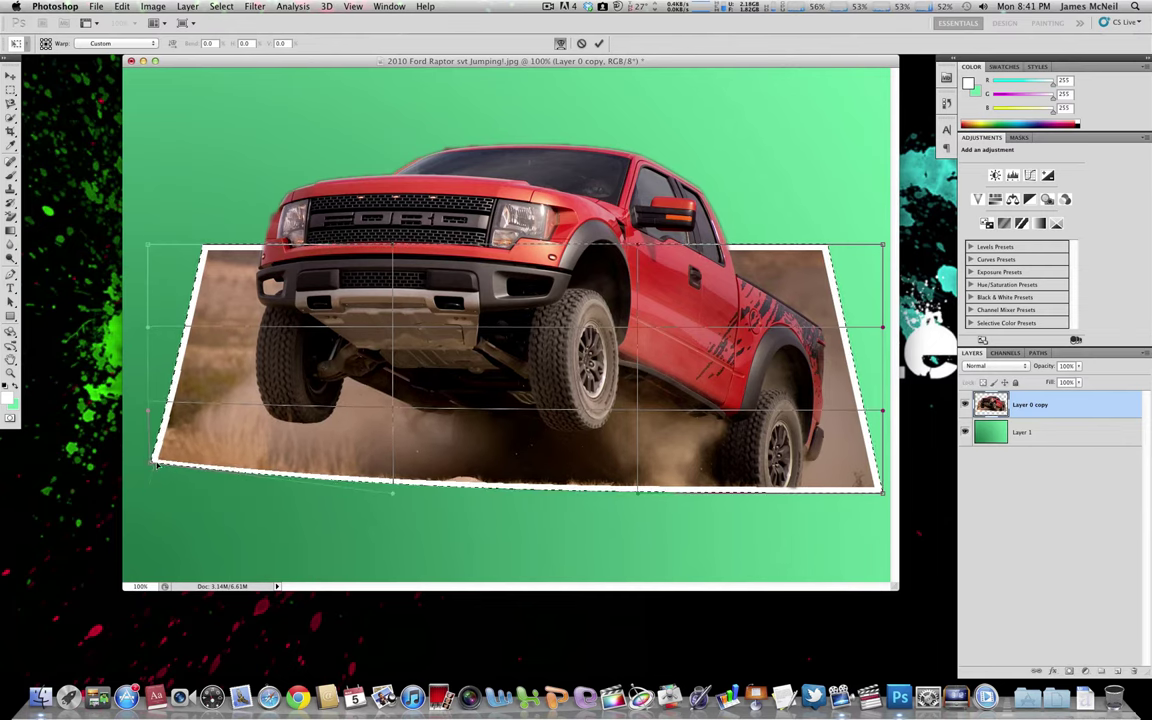
{"action": "left_click_drag", "start_coordinate": [884, 493], "coordinate": [884, 472]}
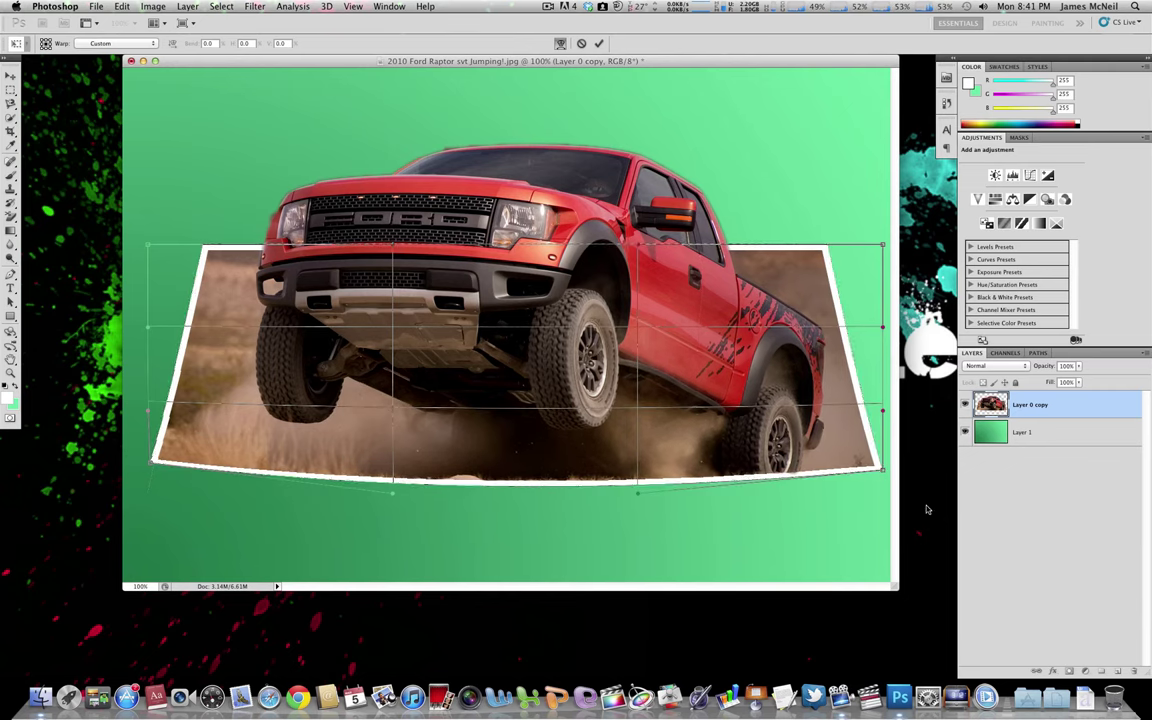
{"action": "key", "text": "Return"}
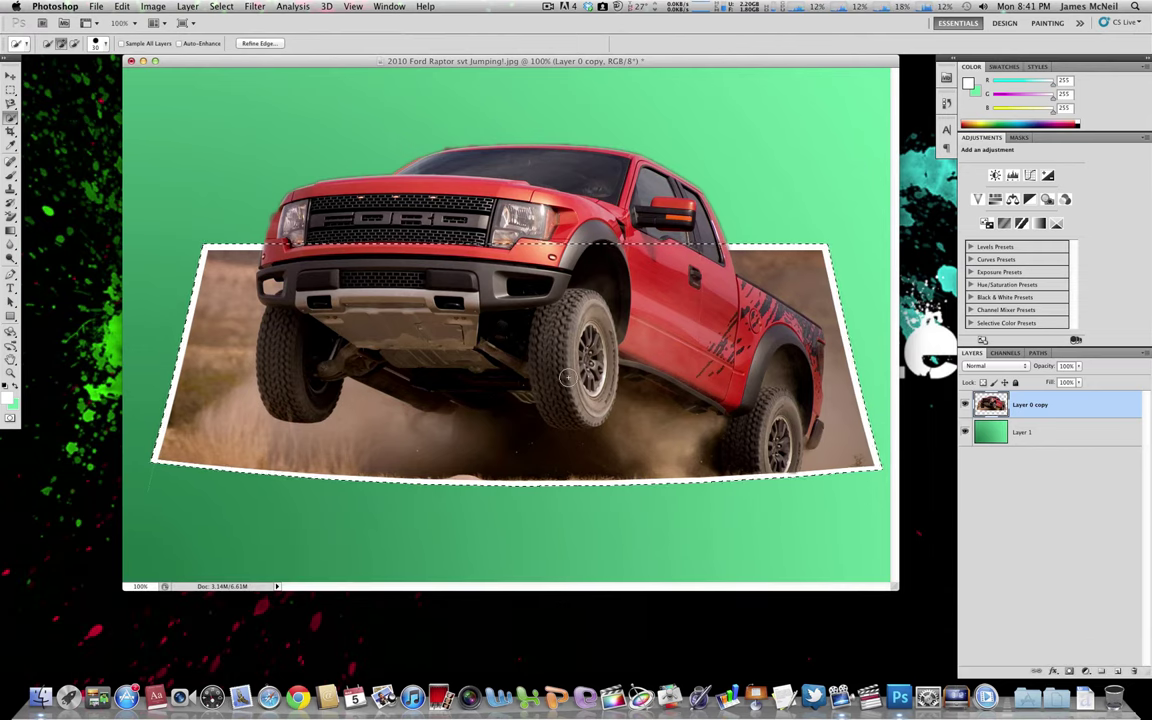
Step: Start another free transform on the photo, switching from Perspective into Warp mode
{"action": "left_click", "coordinate": [121, 6]}
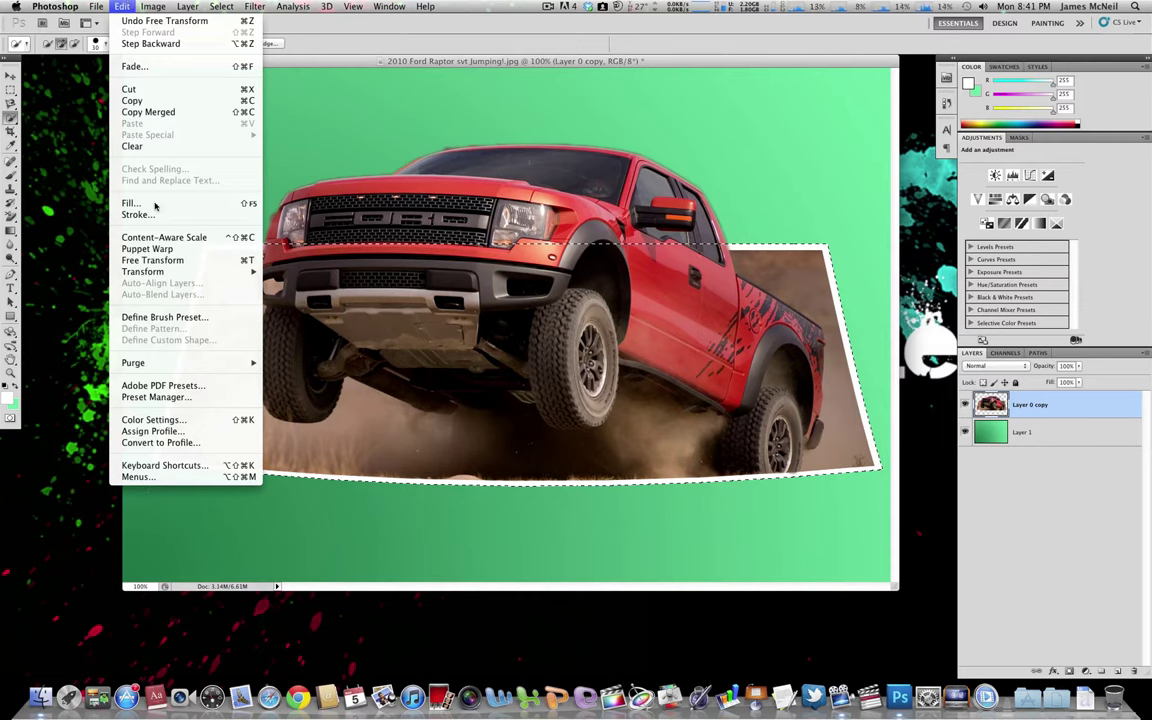
{"action": "left_click", "coordinate": [182, 261]}
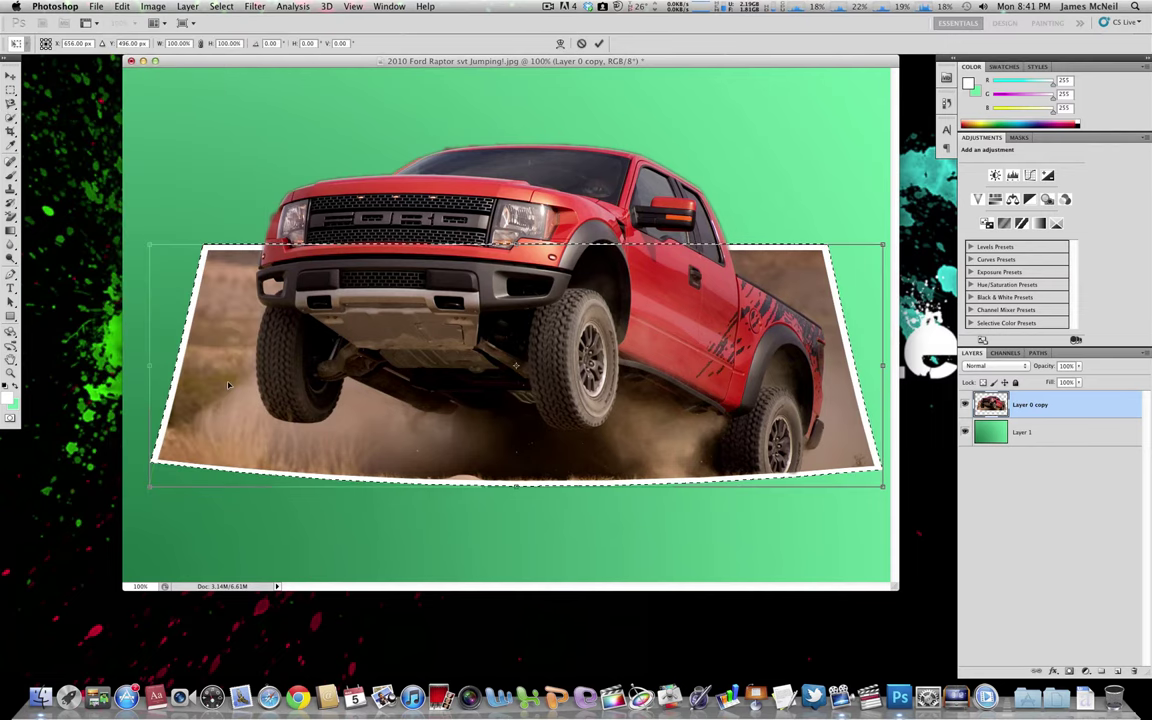
{"action": "right_click", "coordinate": [232, 296]}
{"action": "left_click", "coordinate": [262, 388]}
{"action": "right_click", "coordinate": [151, 481]}
{"action": "left_click", "coordinate": [148, 423]}
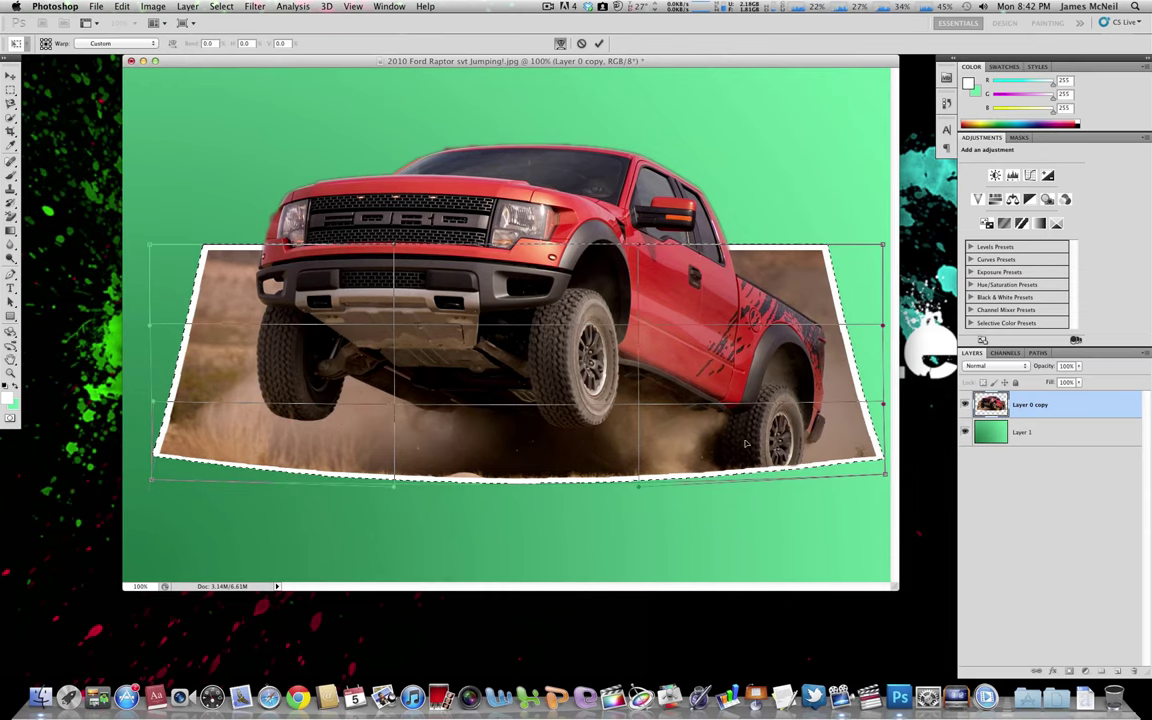
Step: Preview the finished Ford Raptor Jump image in Finder, then return to Photoshop
{"action": "left_click", "coordinate": [40, 697]}
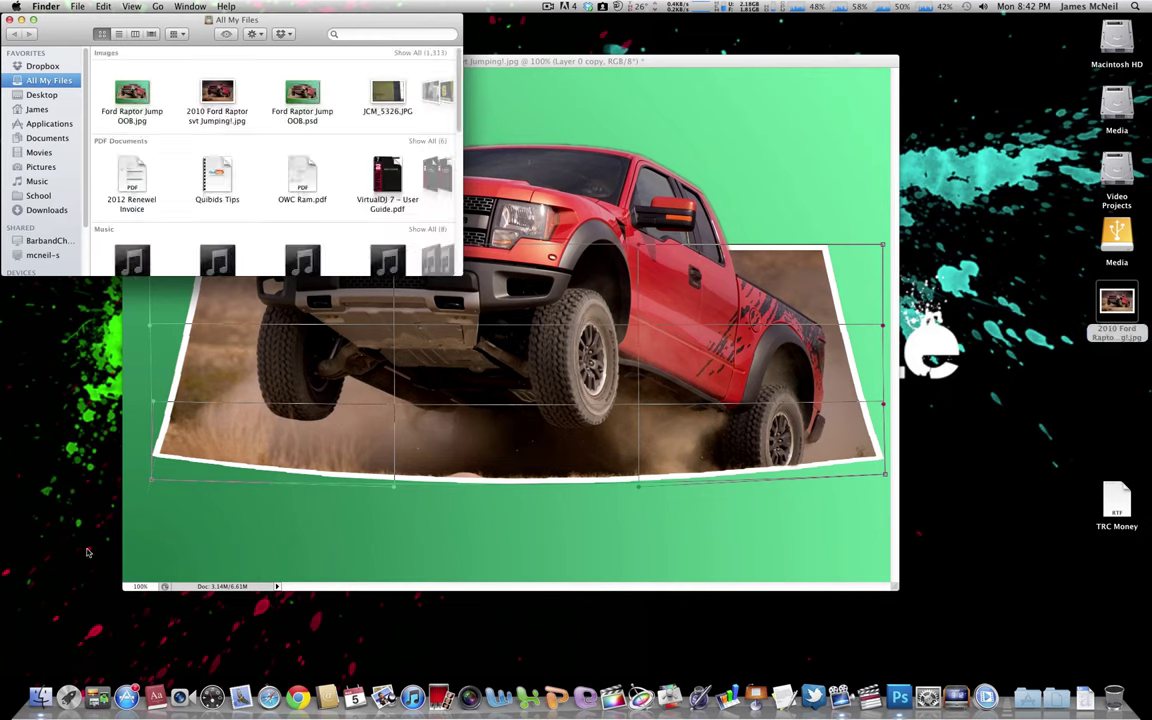
{"action": "left_click", "coordinate": [132, 117]}
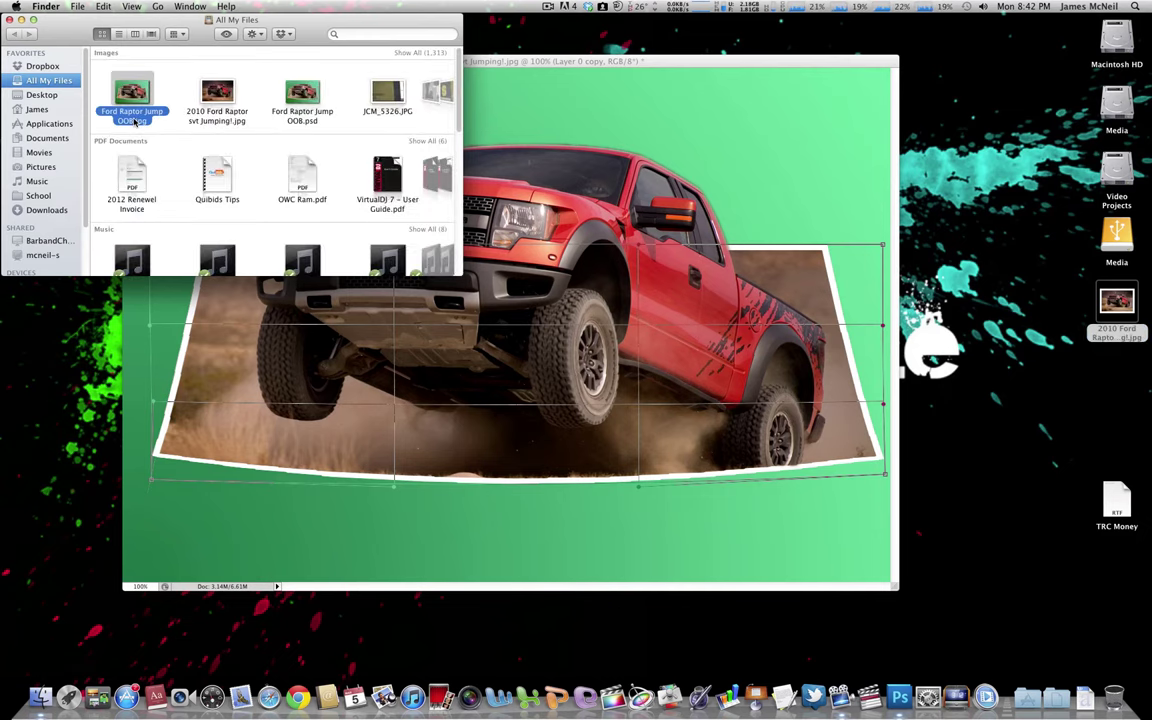
{"action": "key", "text": "space"}
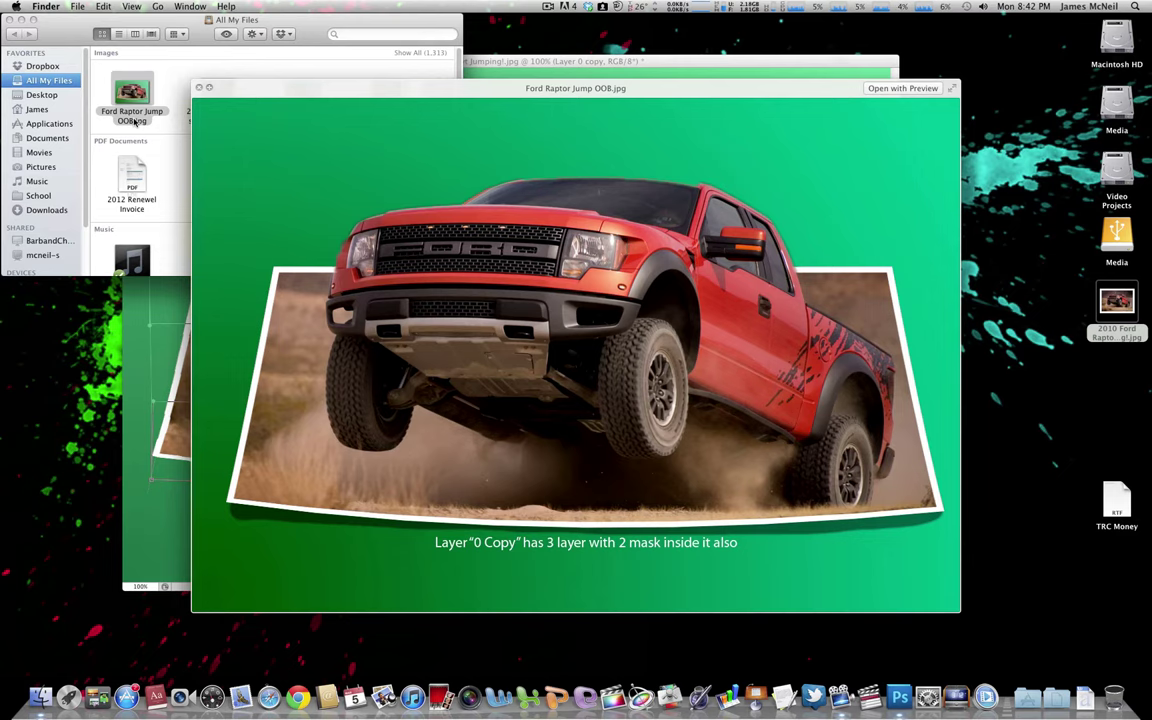
{"action": "key", "text": "space"}
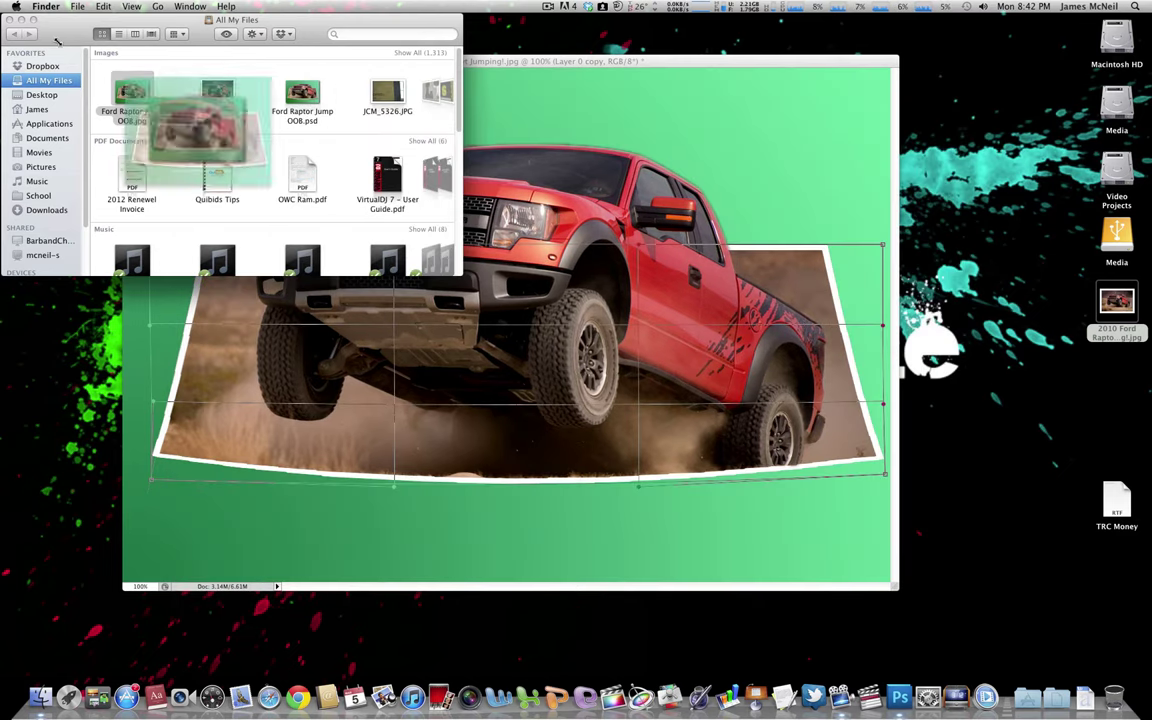
{"action": "left_click", "coordinate": [9, 20]}
{"action": "left_click", "coordinate": [432, 75]}
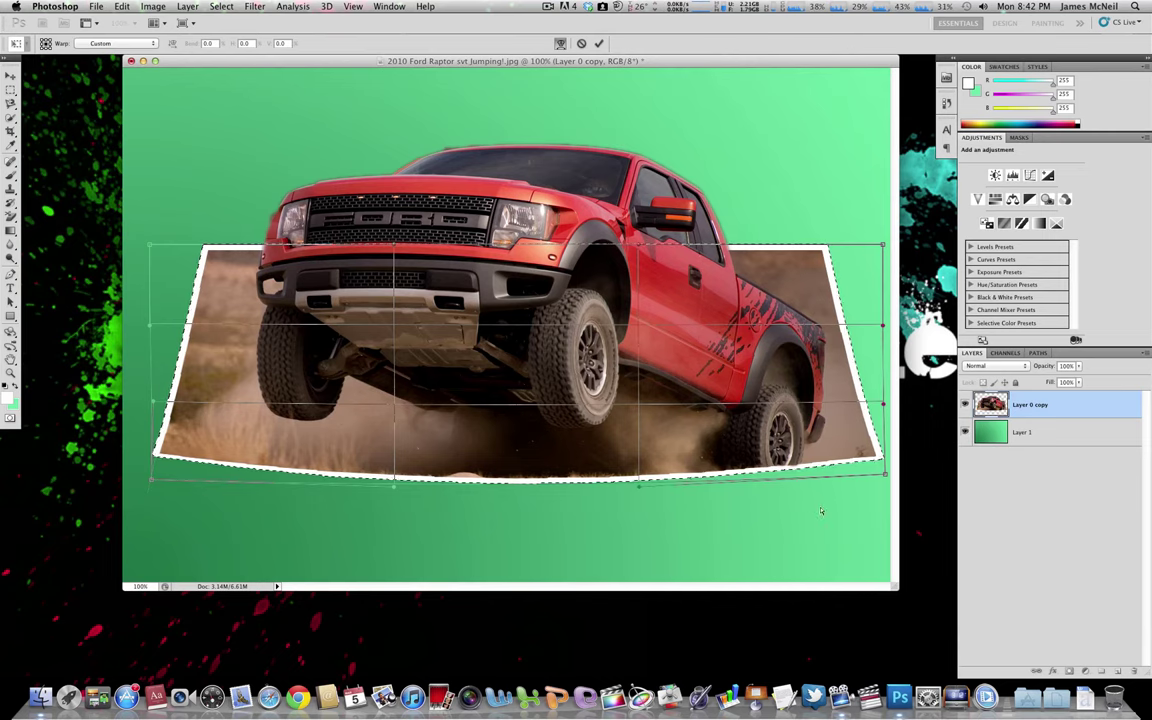
Step: Commit the warp, load the warped photo's outline as a selection, and add new Layer 2
{"action": "key", "text": "Return"}
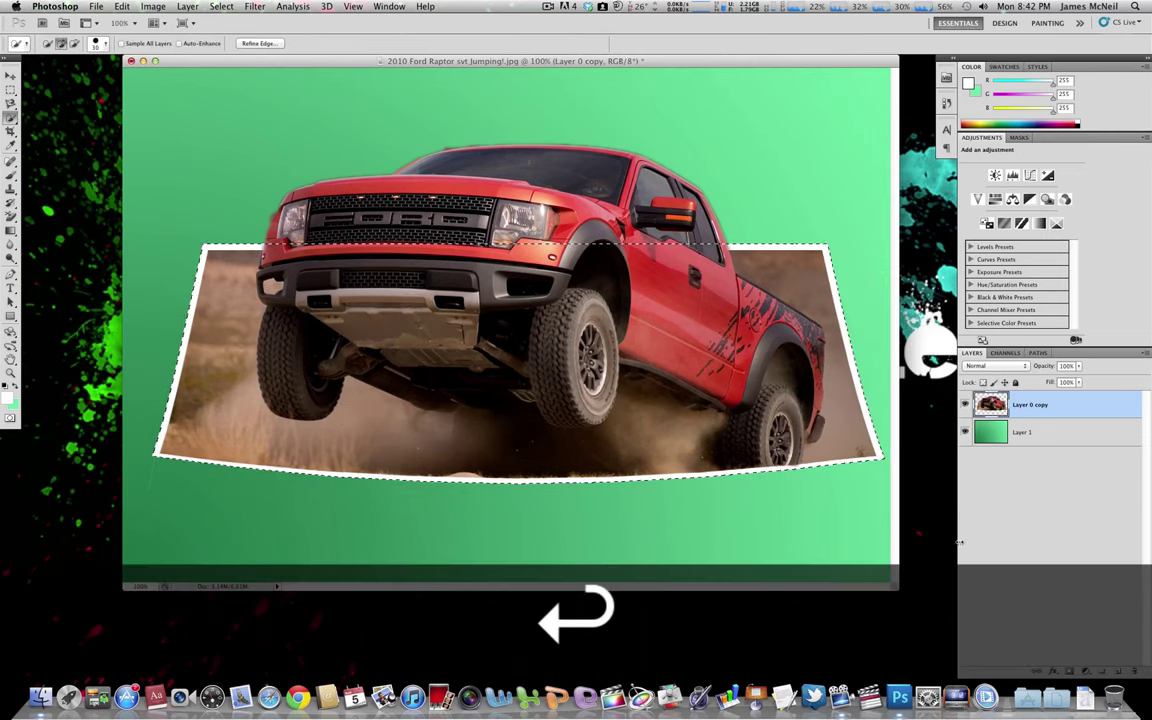
{"action": "left_click", "coordinate": [958, 541]}
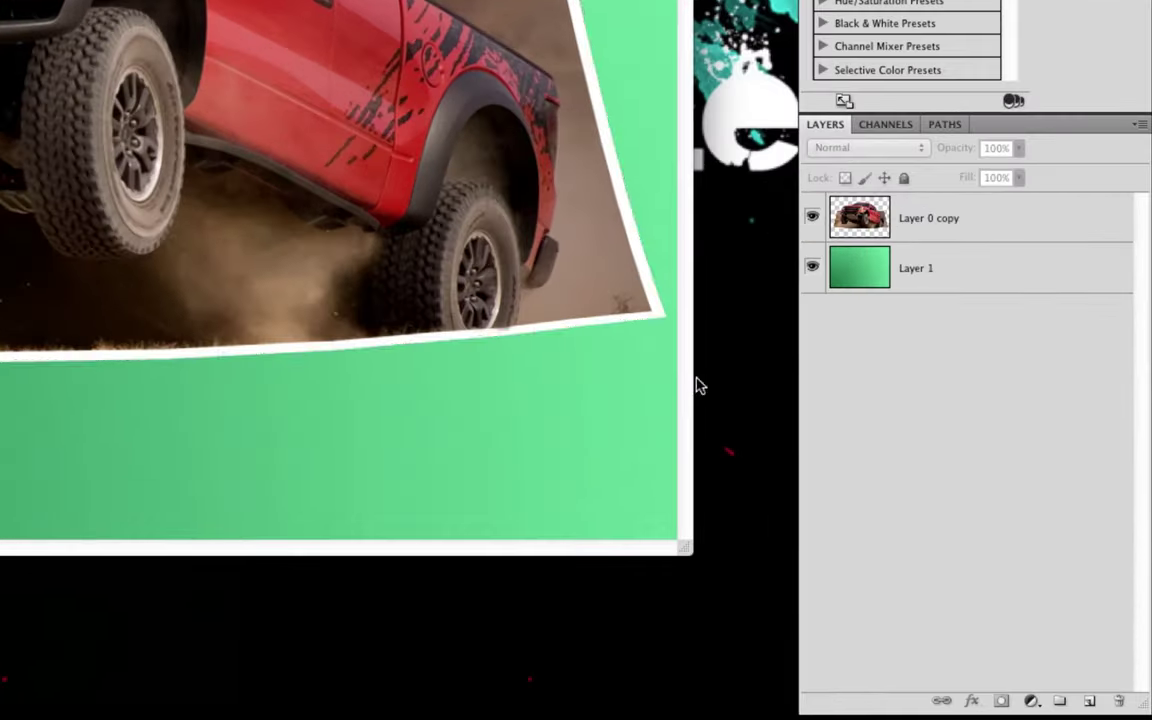
{"action": "left_click", "coordinate": [859, 217], "text": "super"}
{"action": "key", "text": "super+shift+alt+n"}
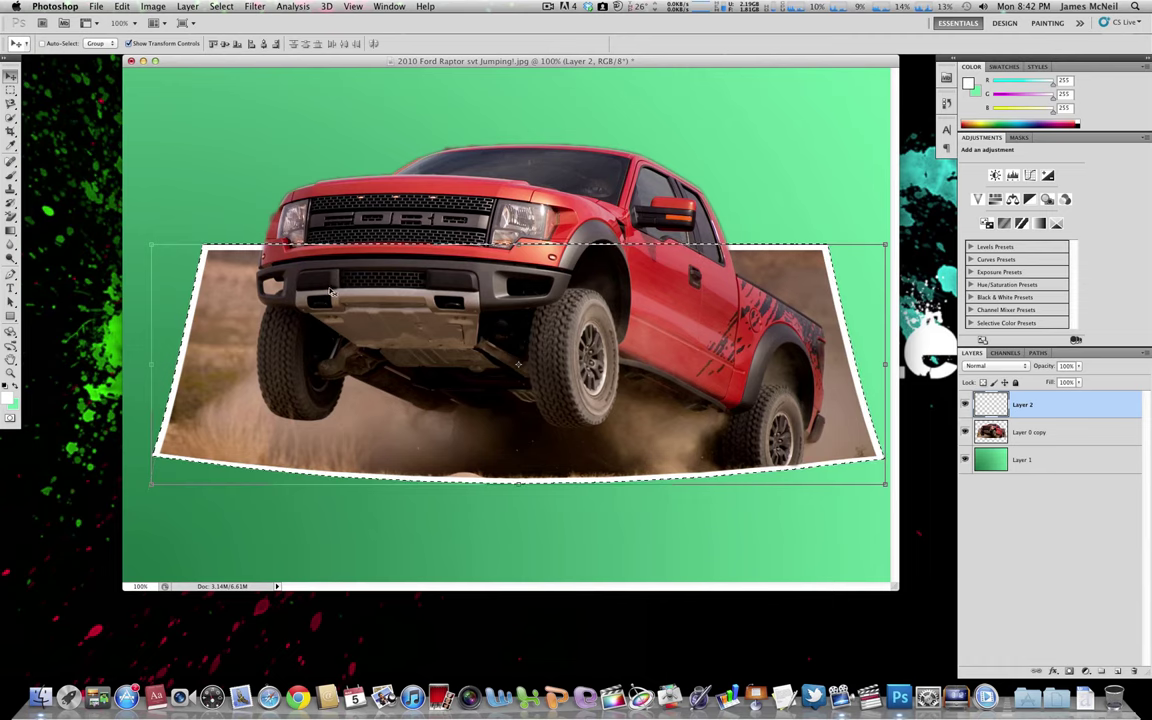
Step: Choose the Brush tool with a soft round tip of about 45 px
{"action": "left_click", "coordinate": [10, 173]}
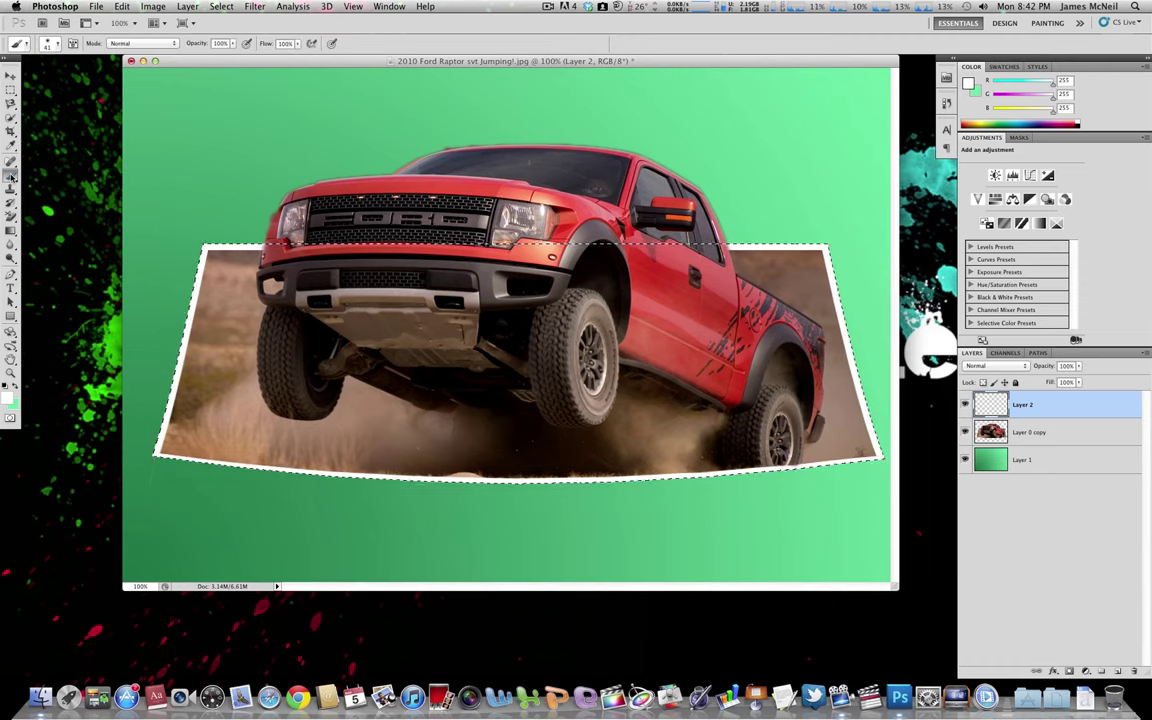
{"action": "left_click", "coordinate": [22, 44]}
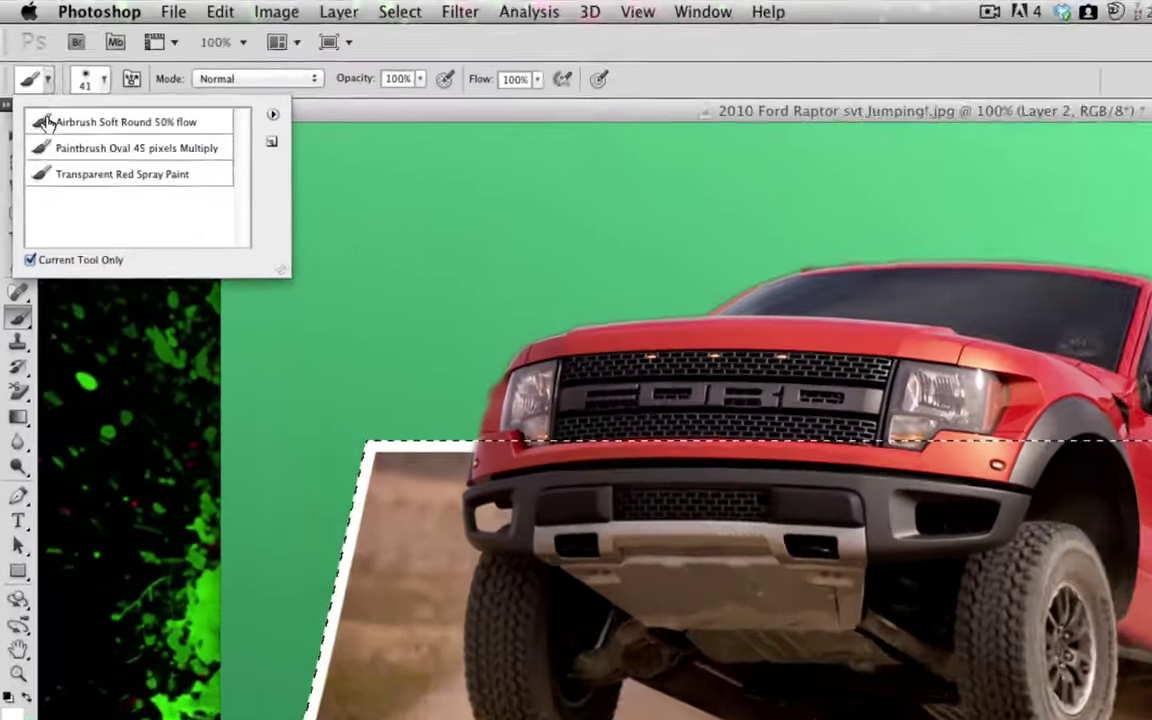
{"action": "left_click", "coordinate": [50, 44]}
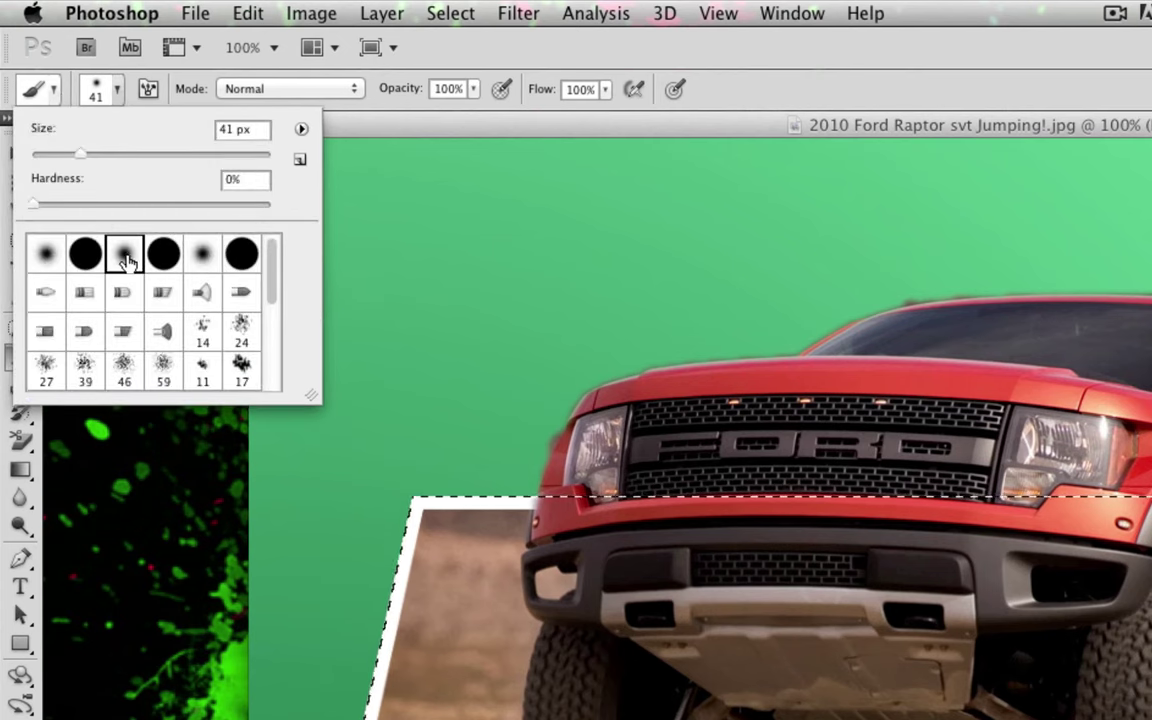
{"action": "scroll", "coordinate": [160, 300], "scroll_direction": "down", "scroll_amount": 2}
{"action": "scroll", "coordinate": [167, 305], "scroll_direction": "down", "scroll_amount": 4}
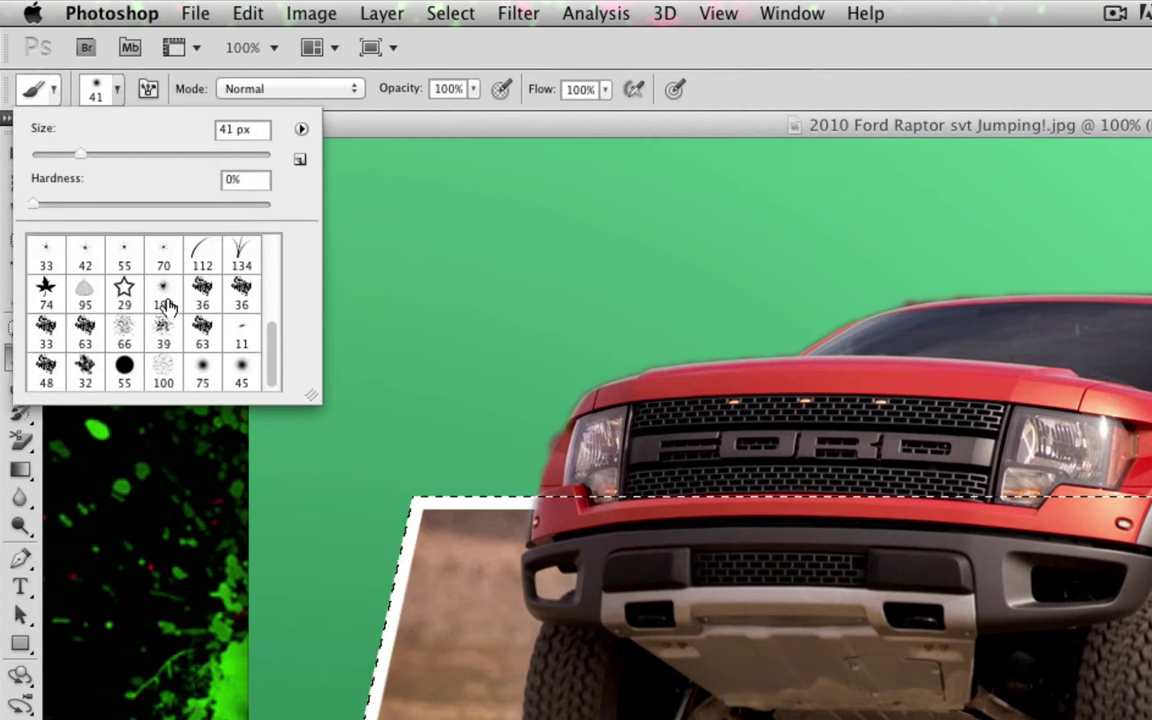
{"action": "scroll", "coordinate": [164, 300], "scroll_direction": "up", "scroll_amount": 6}
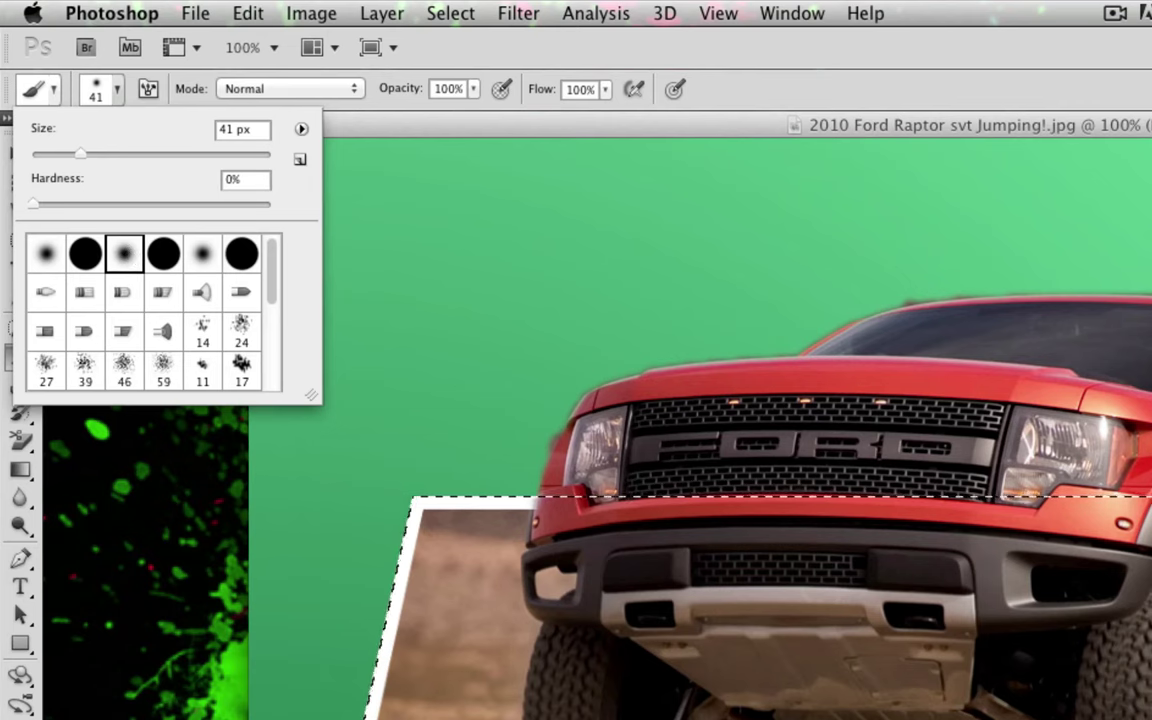
{"action": "left_click_drag", "start_coordinate": [80, 154], "coordinate": [87, 157]}
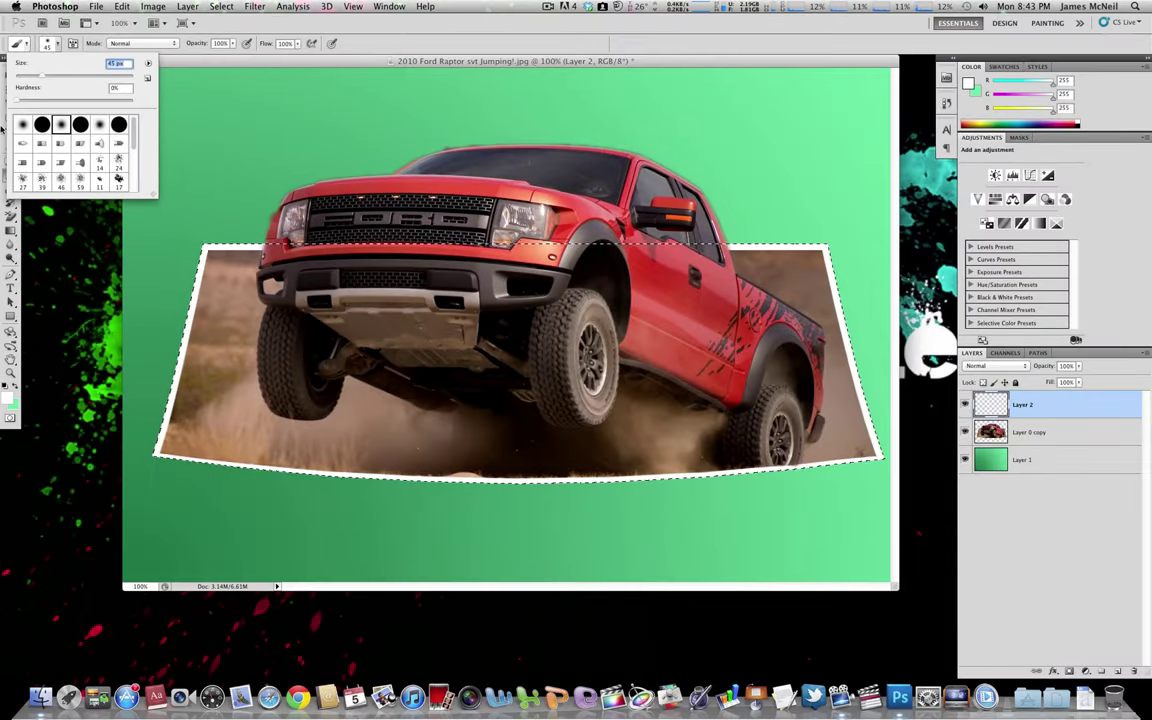
Step: Set black as the painting colour, deselect, and place Layer 2 just above the green background layer
{"action": "left_click", "coordinate": [54, 47]}
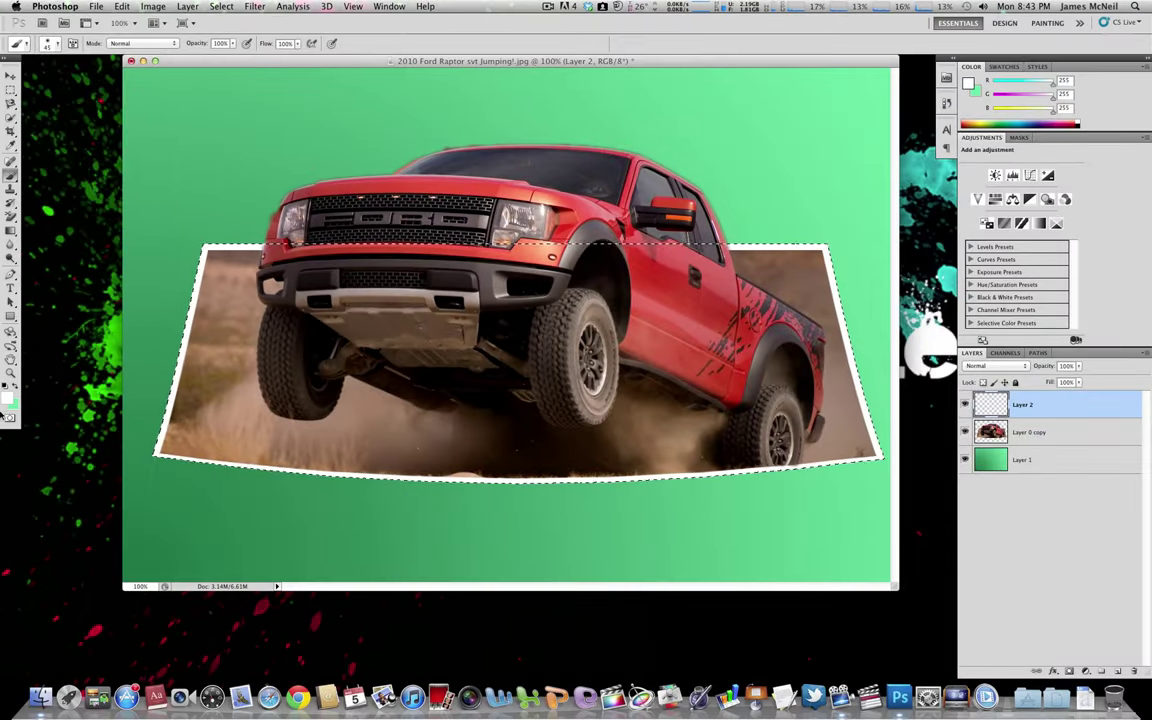
{"action": "left_click", "coordinate": [7, 387]}
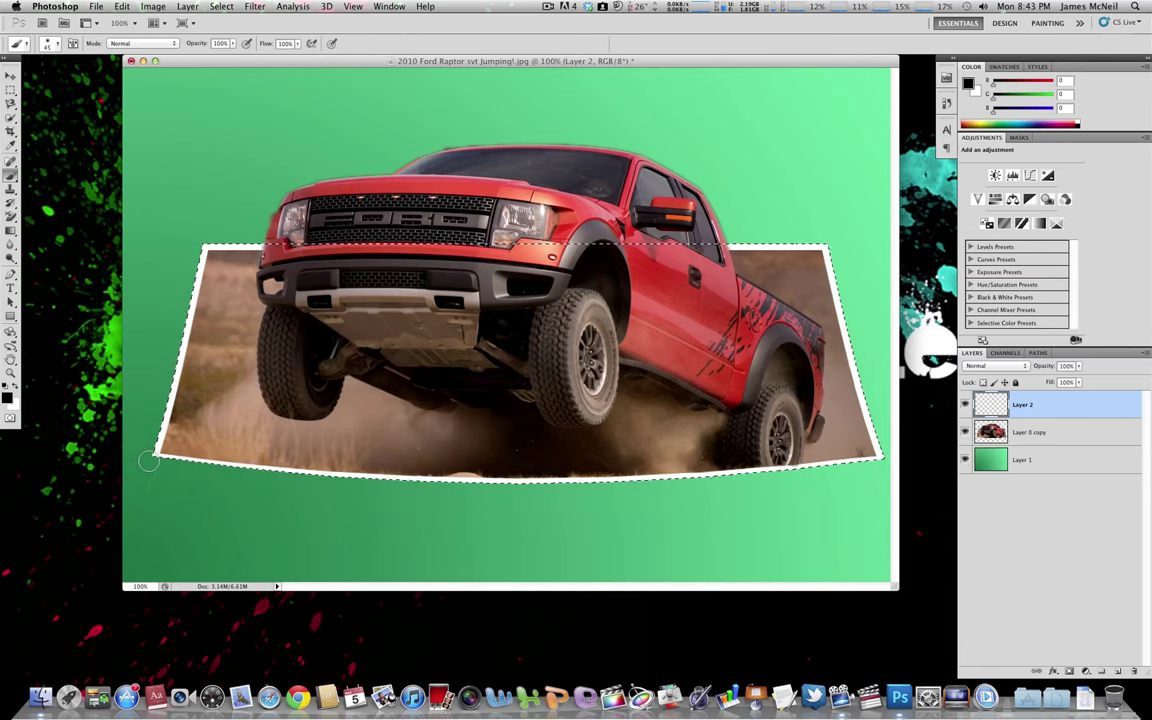
{"action": "left_click_drag", "start_coordinate": [1020, 404], "coordinate": [1012, 477]}
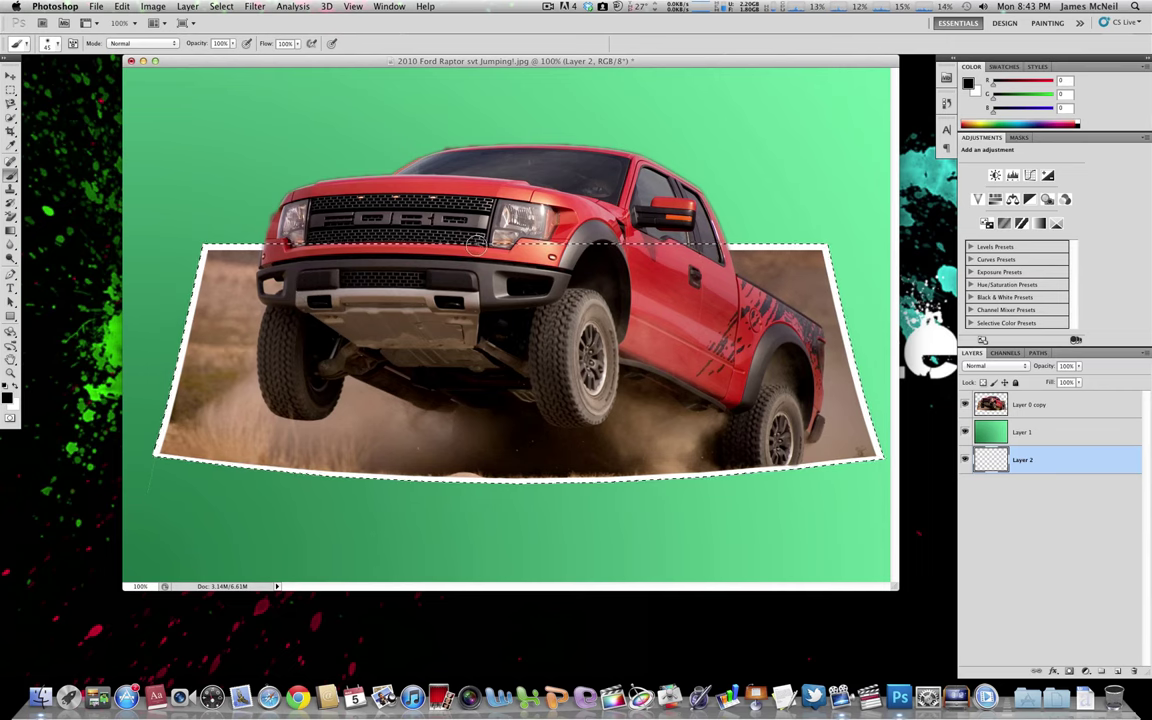
{"action": "key", "text": "super+d"}
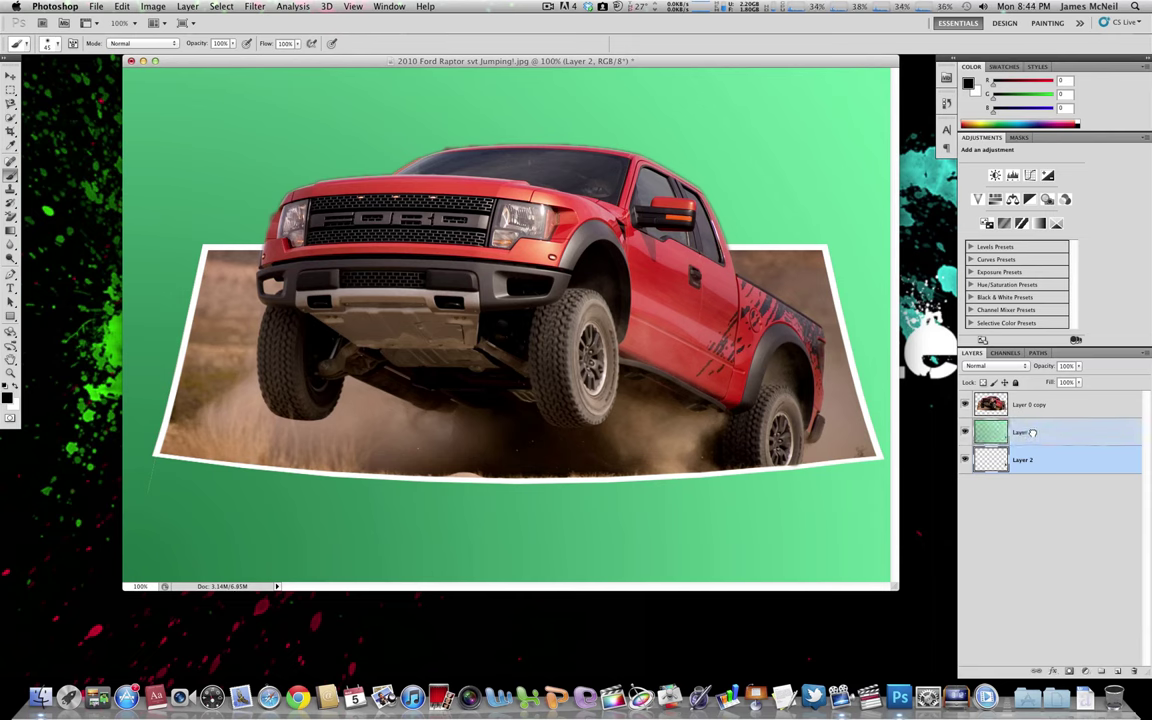
{"action": "left_click_drag", "start_coordinate": [1022, 459], "coordinate": [1030, 433]}
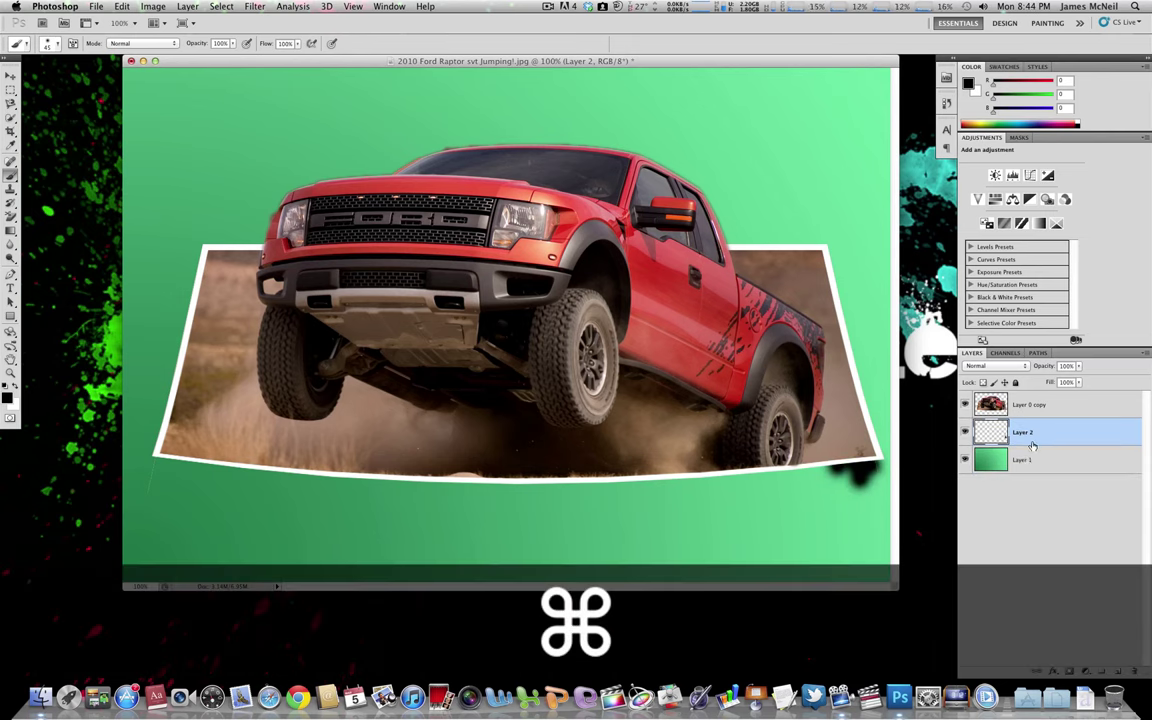
{"action": "key", "text": "super+alt+z"}
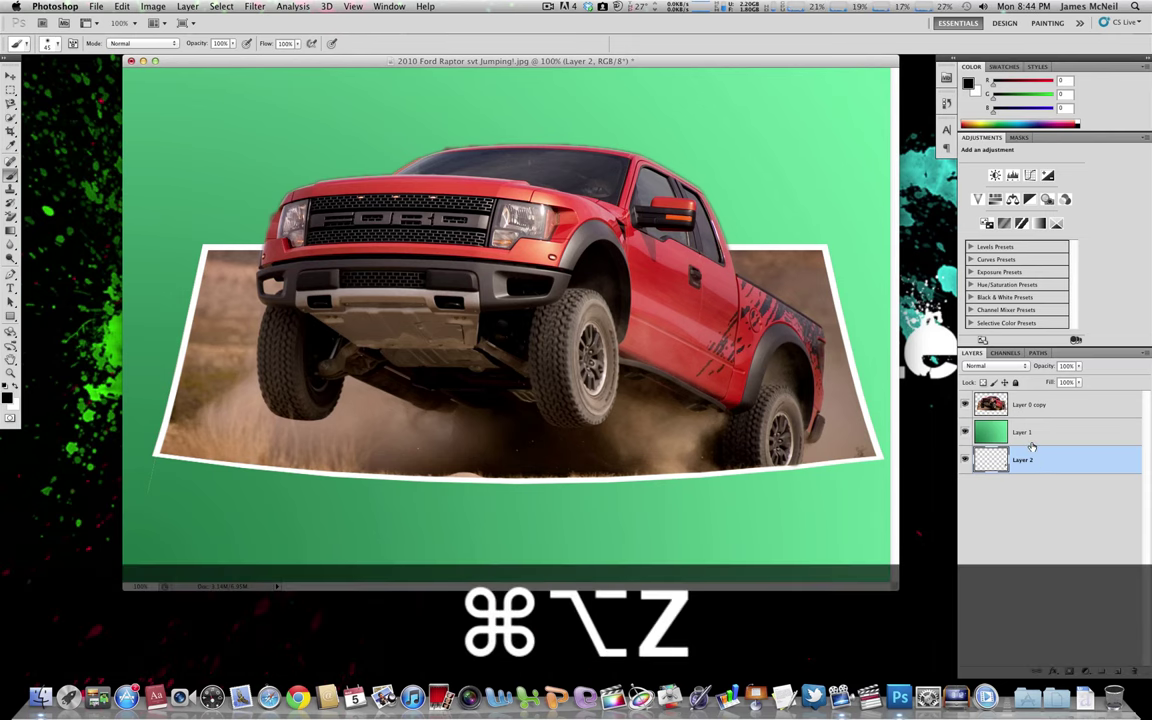
{"action": "left_click_drag", "start_coordinate": [1031, 450], "coordinate": [1035, 431]}
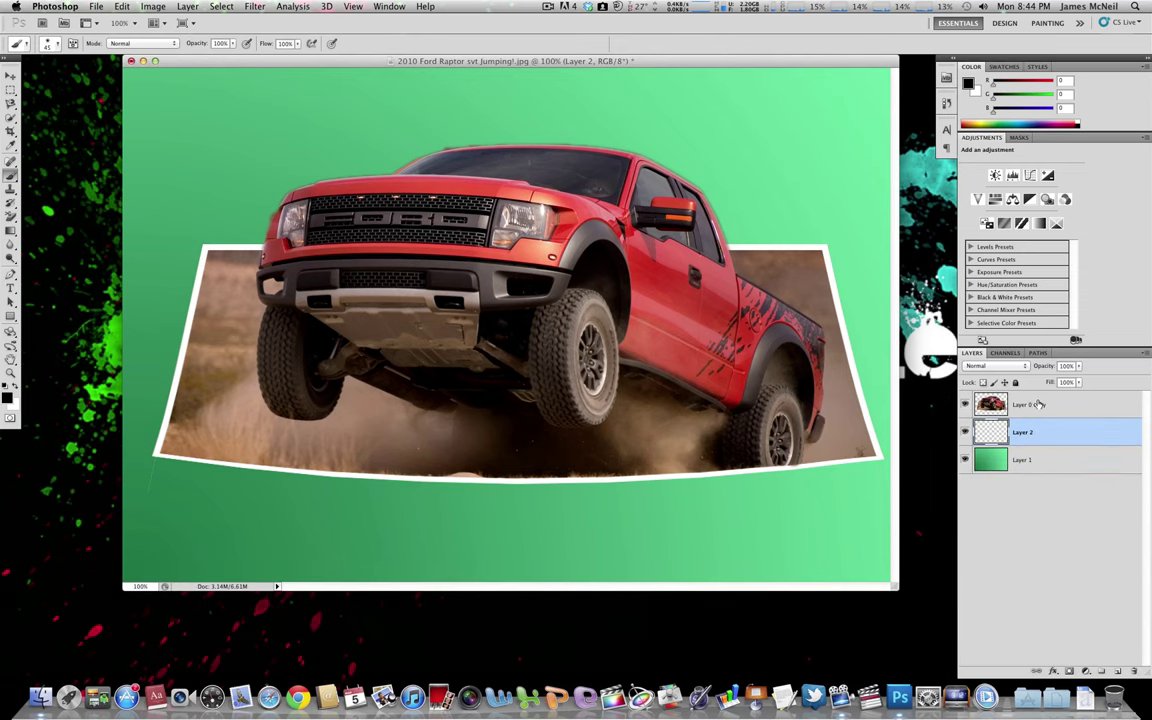
Step: Paint a soft black shadow along the photo's bottom edge and lower Layer 2's opacity to 68%
{"action": "left_click", "coordinate": [863, 466]}
{"action": "mouse_move", "coordinate": [863, 466]}
{"action": "left_mouse_down"}
{"action": "mouse_move", "coordinate": [404, 480]}
{"action": "mouse_move", "coordinate": [155, 455]}
{"action": "left_mouse_up"}
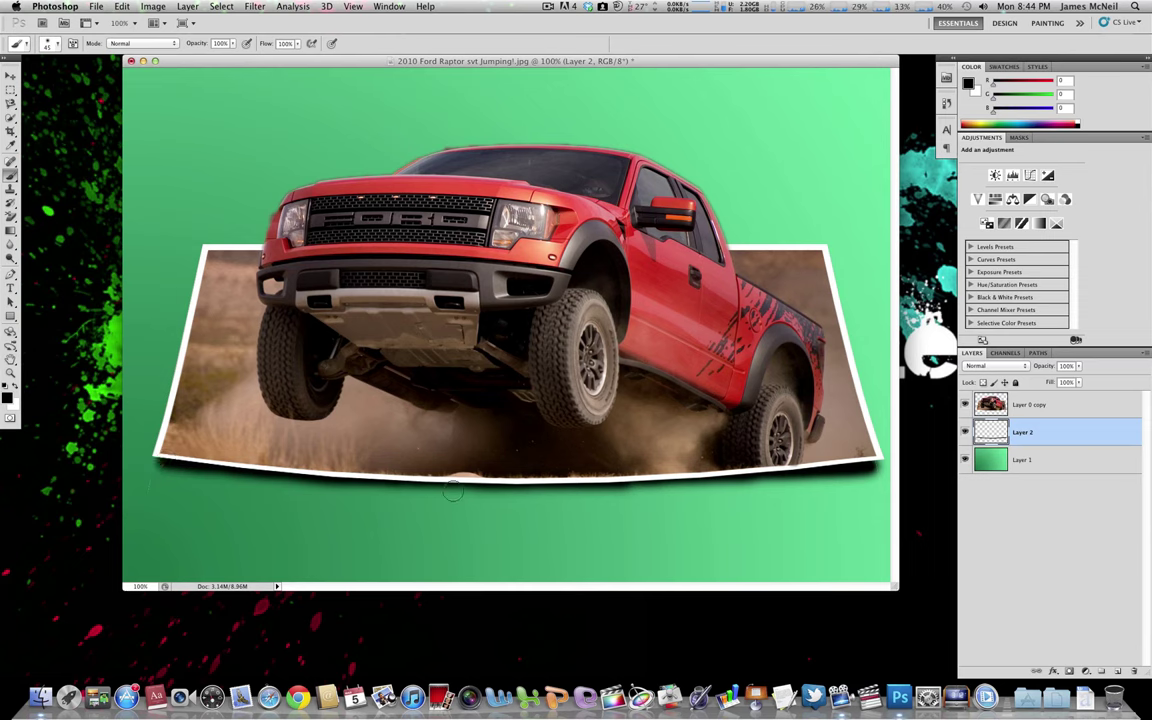
{"action": "left_click", "coordinate": [1066, 366]}
{"action": "type", "text": "60"}
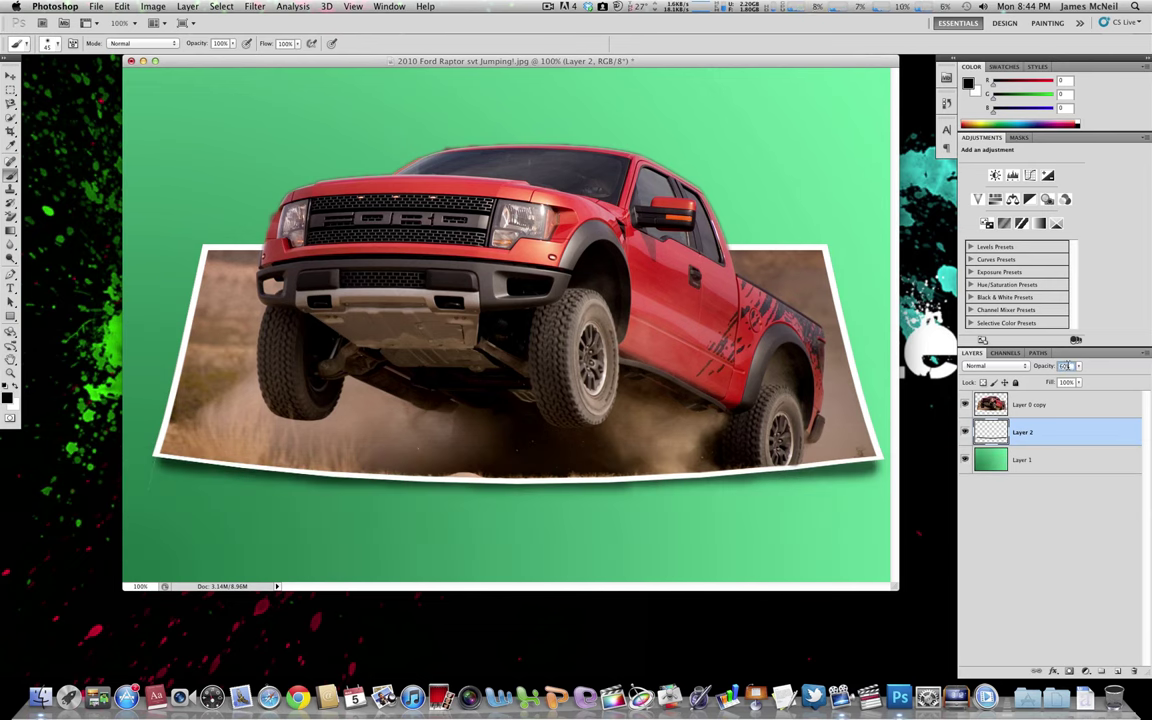
{"action": "type", "text": "7"}
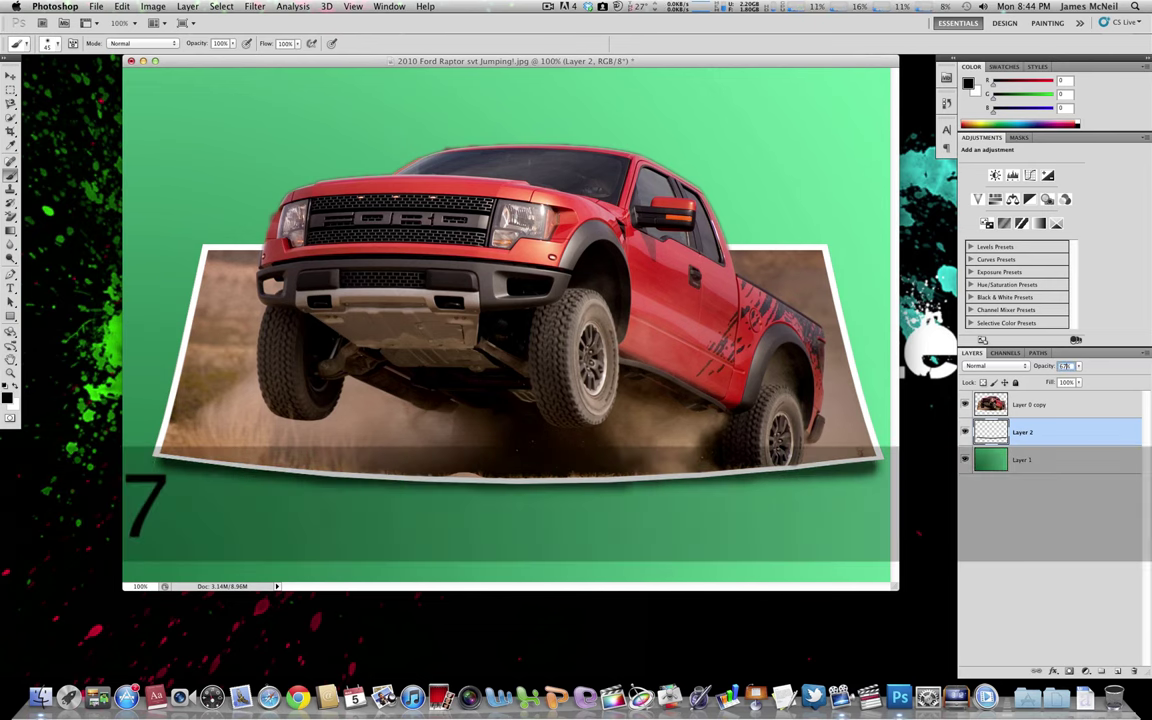
{"action": "key", "text": "Return"}
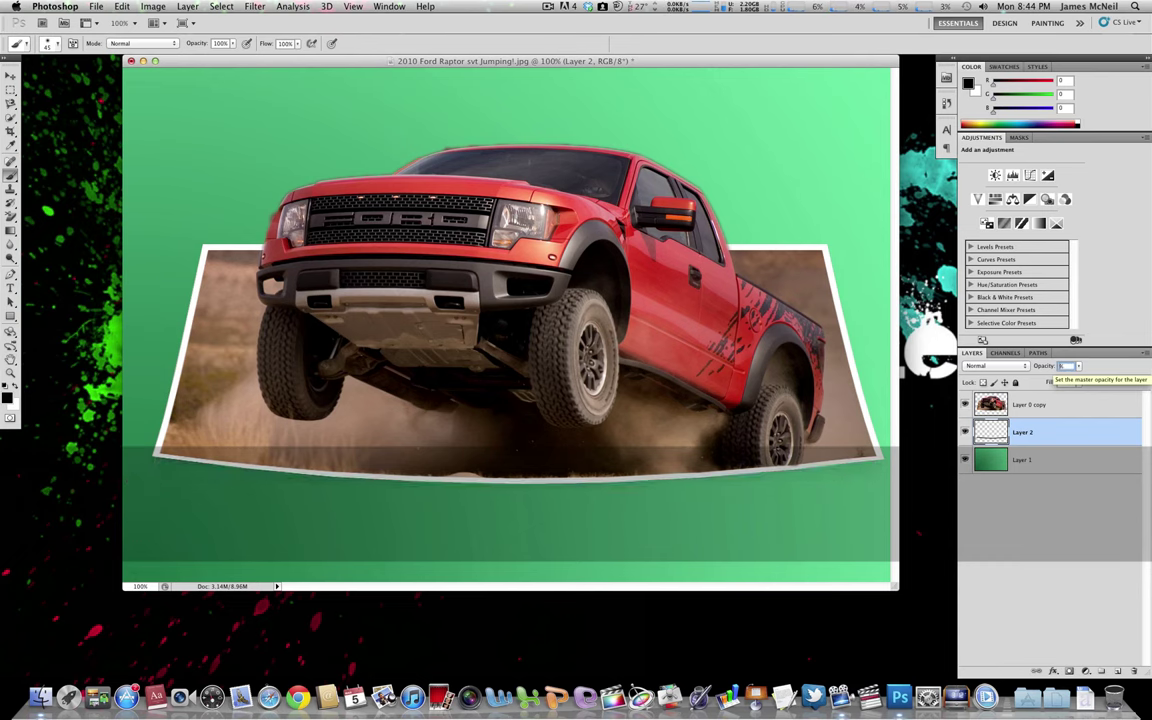
{"action": "type", "text": "70"}
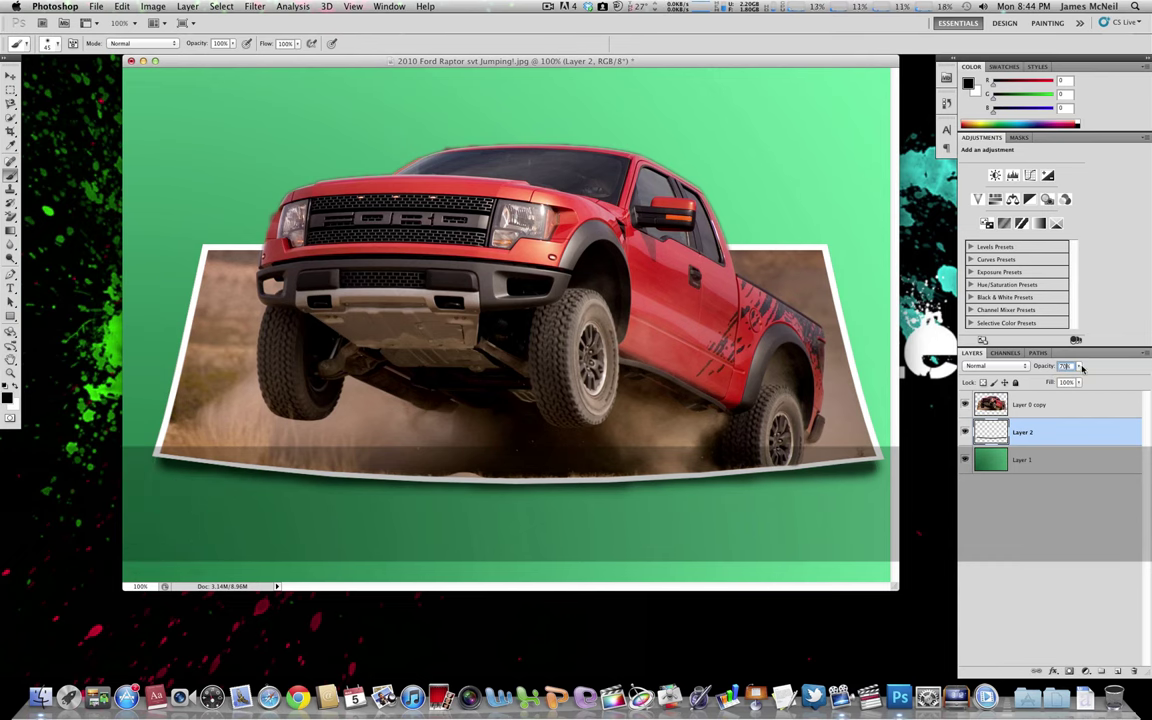
{"action": "left_click", "coordinate": [1080, 367]}
{"action": "left_click_drag", "start_coordinate": [1080, 367], "coordinate": [1078, 380]}
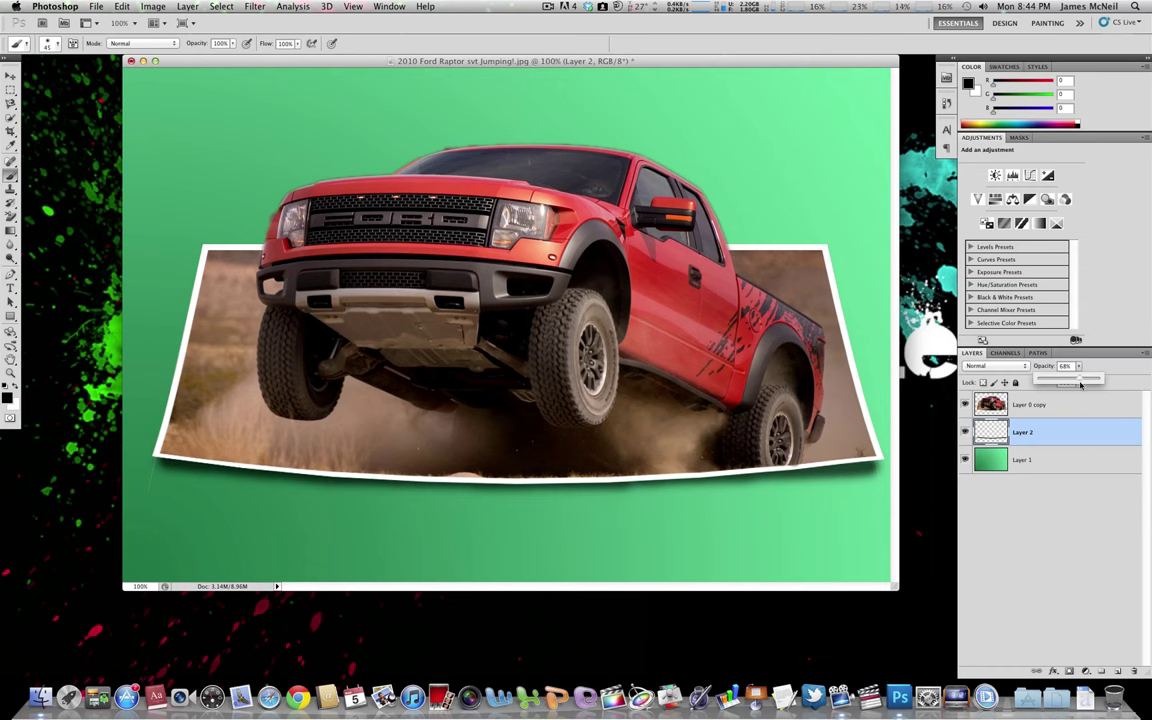
{"action": "left_click", "coordinate": [975, 460]}
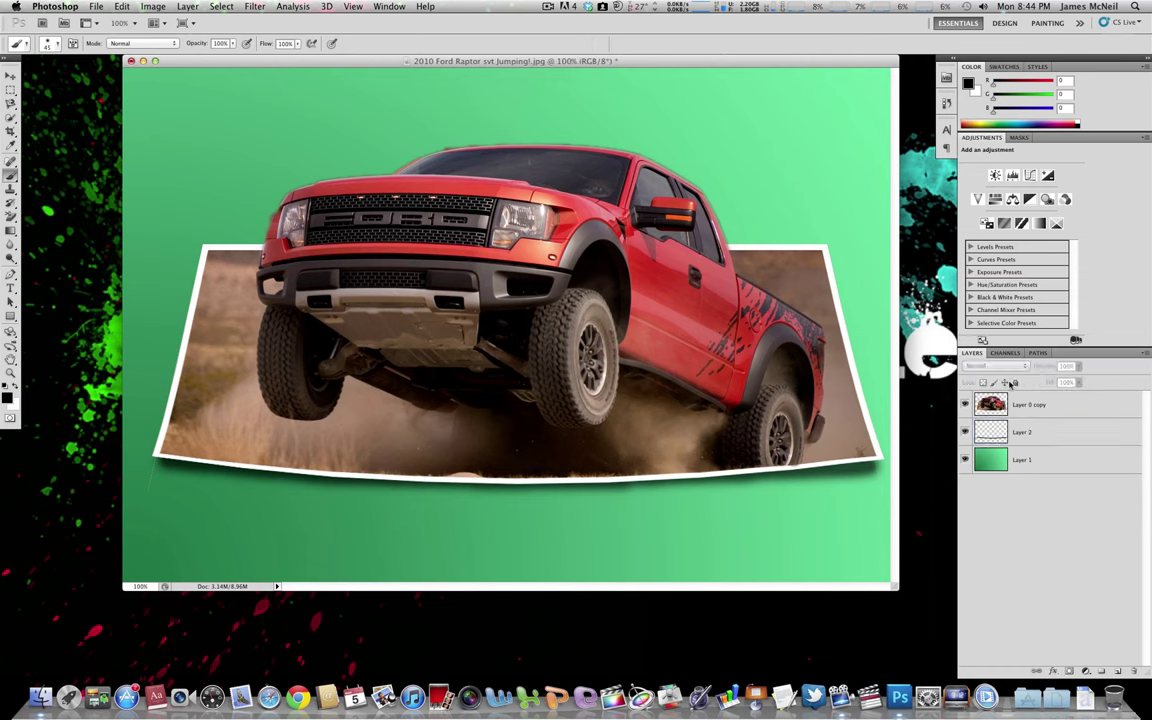
{"action": "left_click", "coordinate": [1050, 432]}
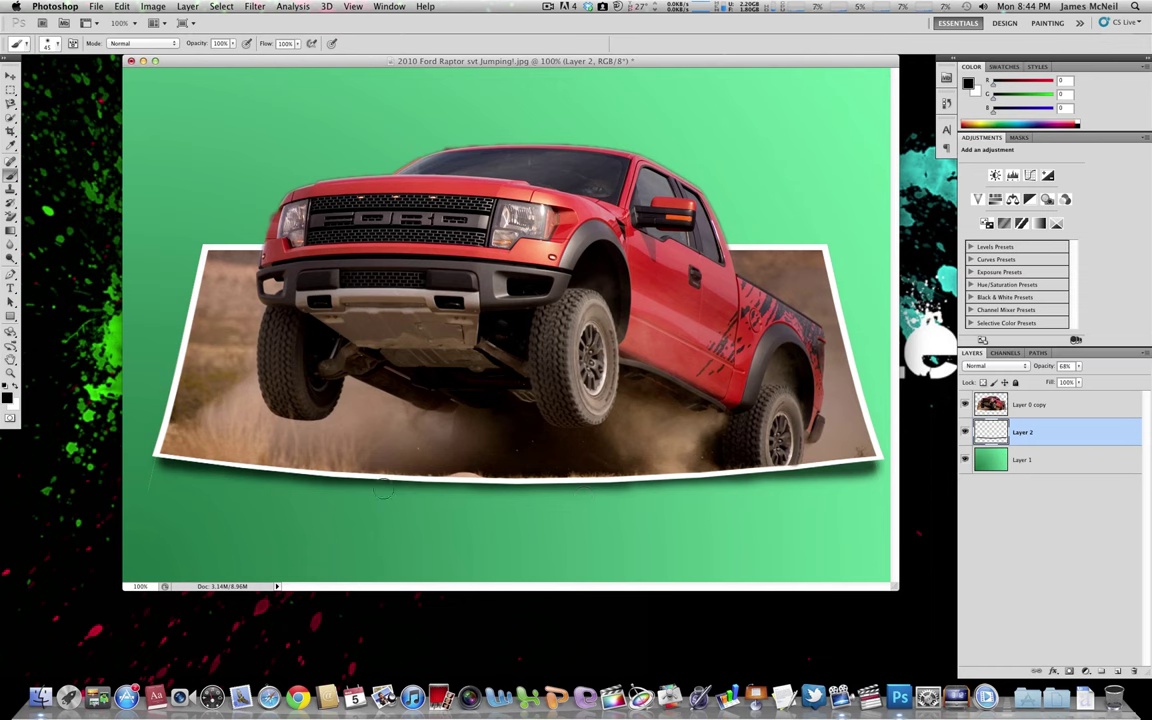
{"action": "left_click", "coordinate": [1061, 513]}
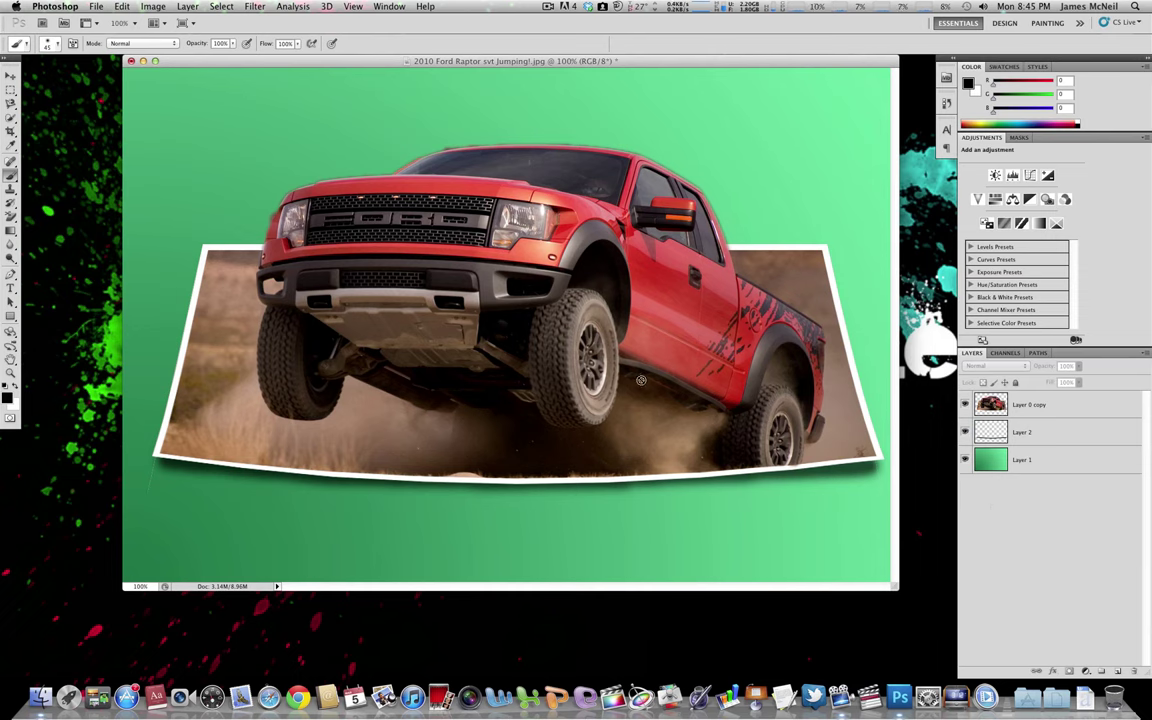